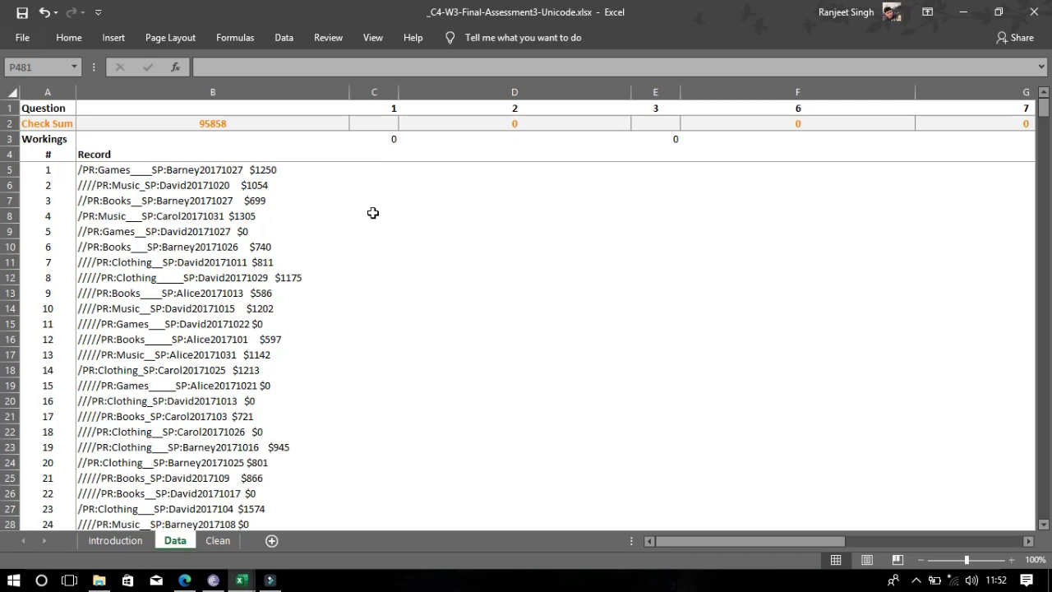
- Enter =CODE(RIGHT(B5)) in cell C5 and fill the formula down column C for all records
left_click(371, 171)
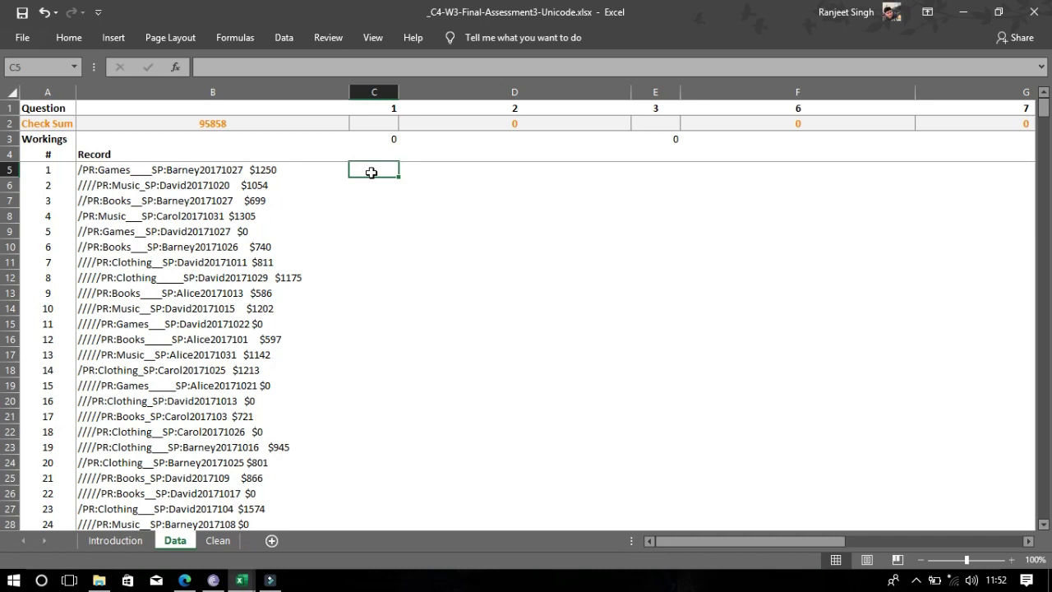
type("=")
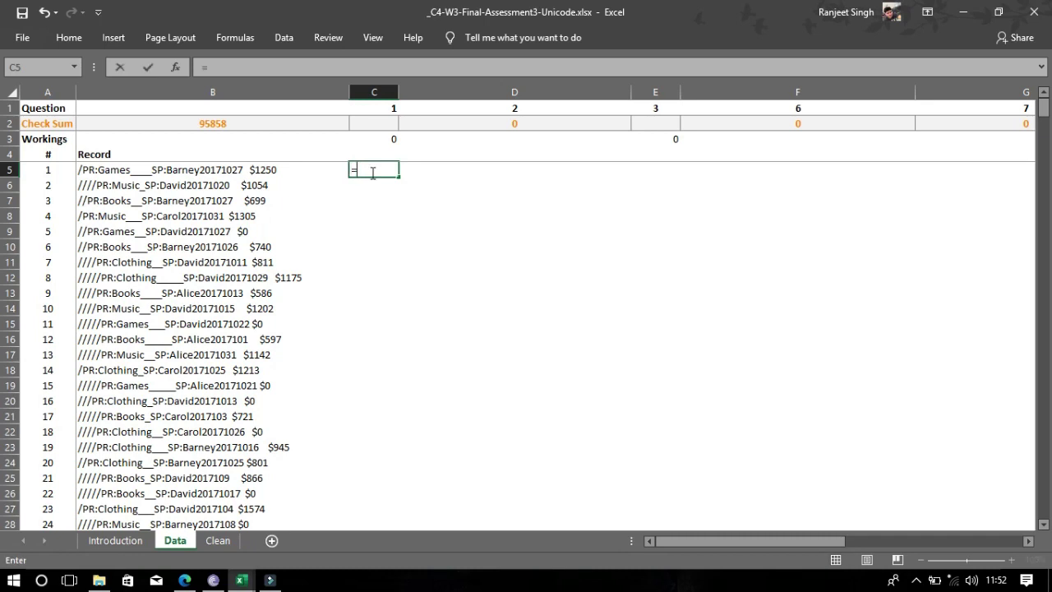
type("c")
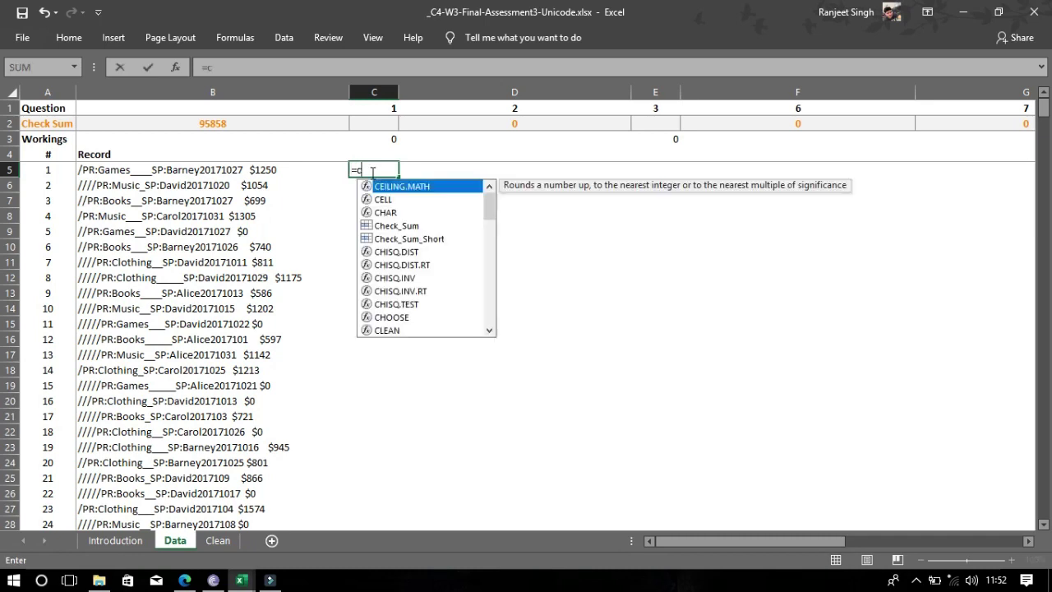
type("ode")
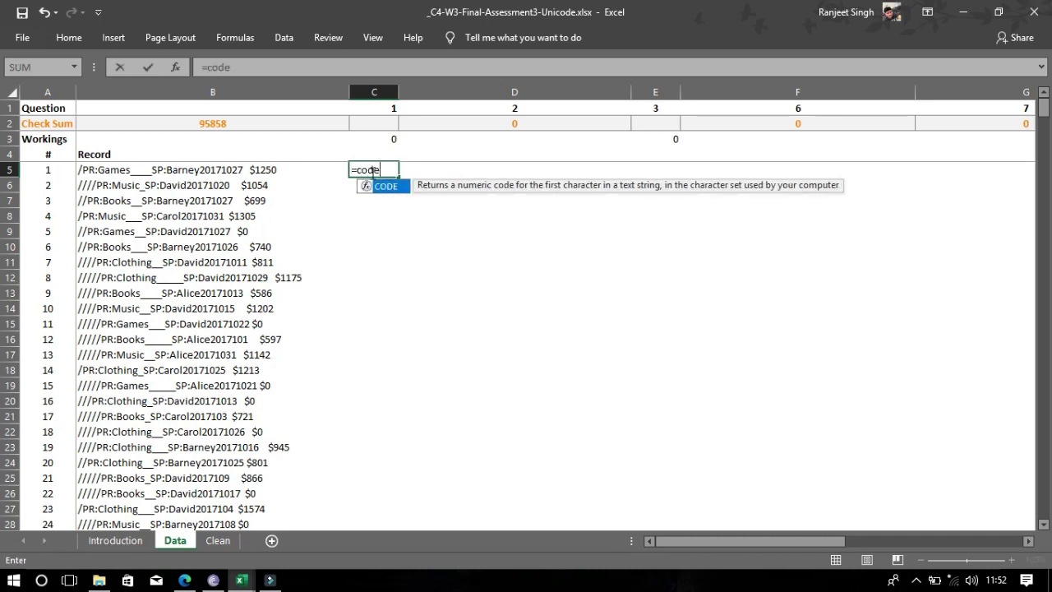
key("Tab")
type("ri")
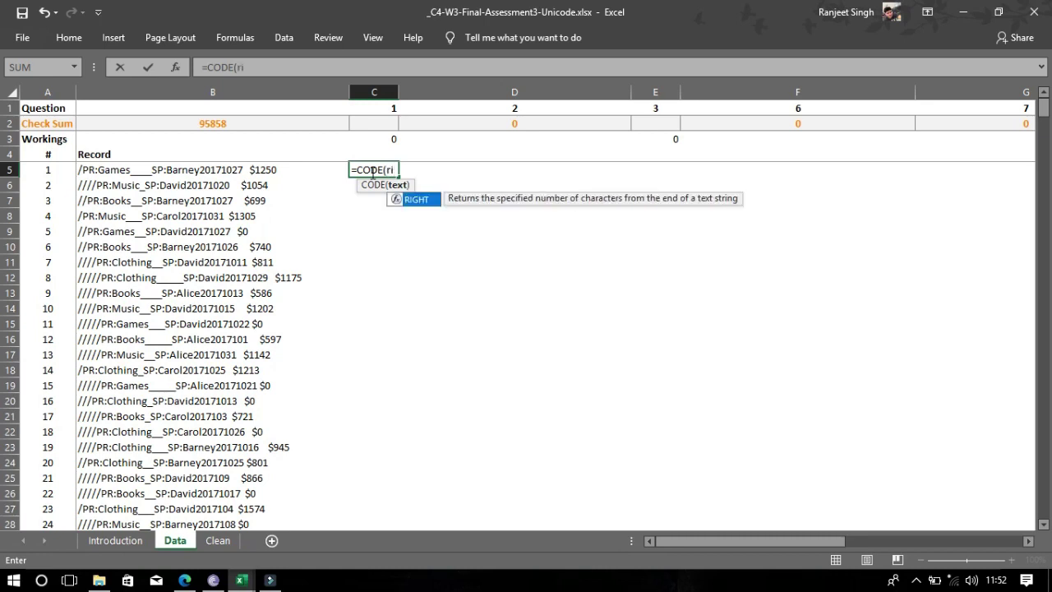
key("Tab")
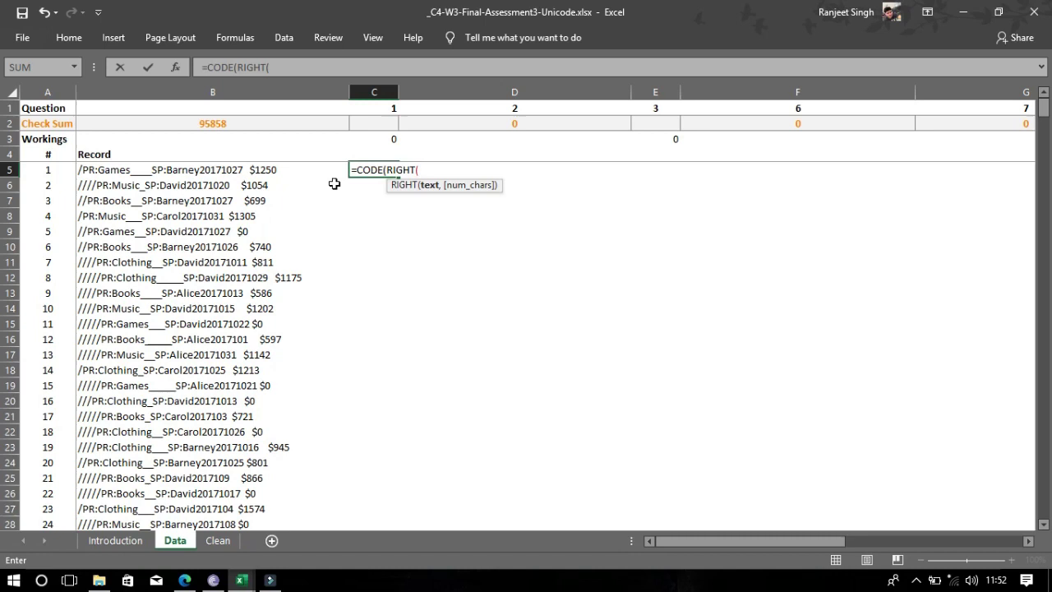
left_click(251, 180)
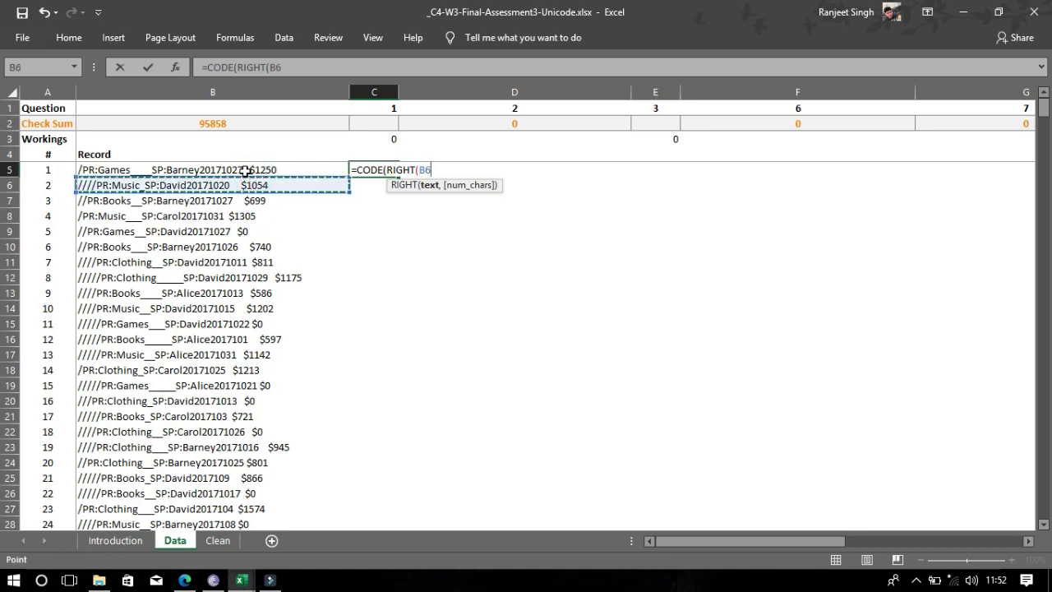
left_click(245, 171)
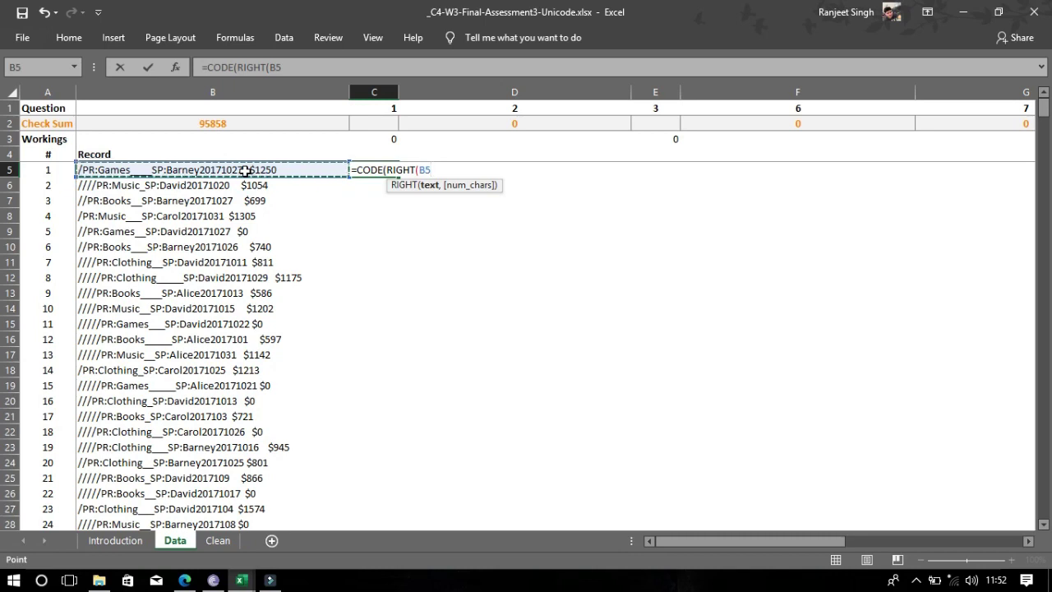
type(")")
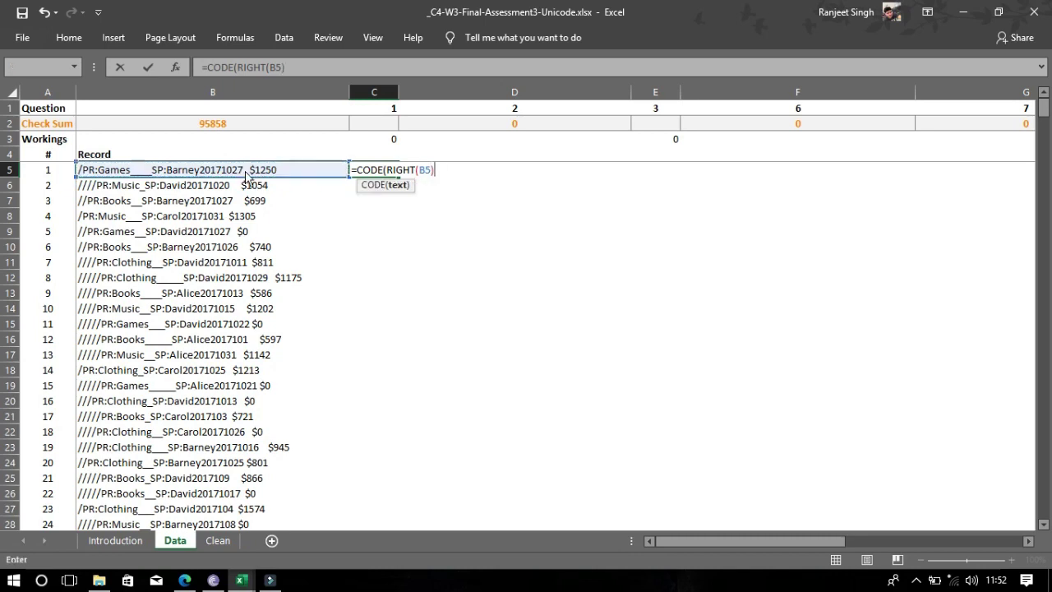
key("Return")
key("Return")
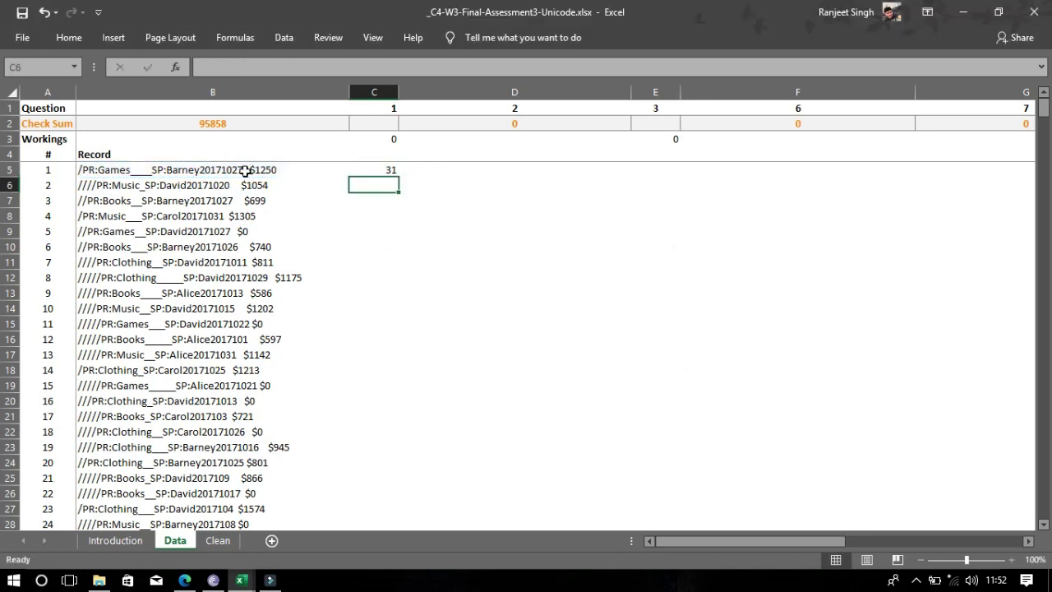
left_click(372, 170)
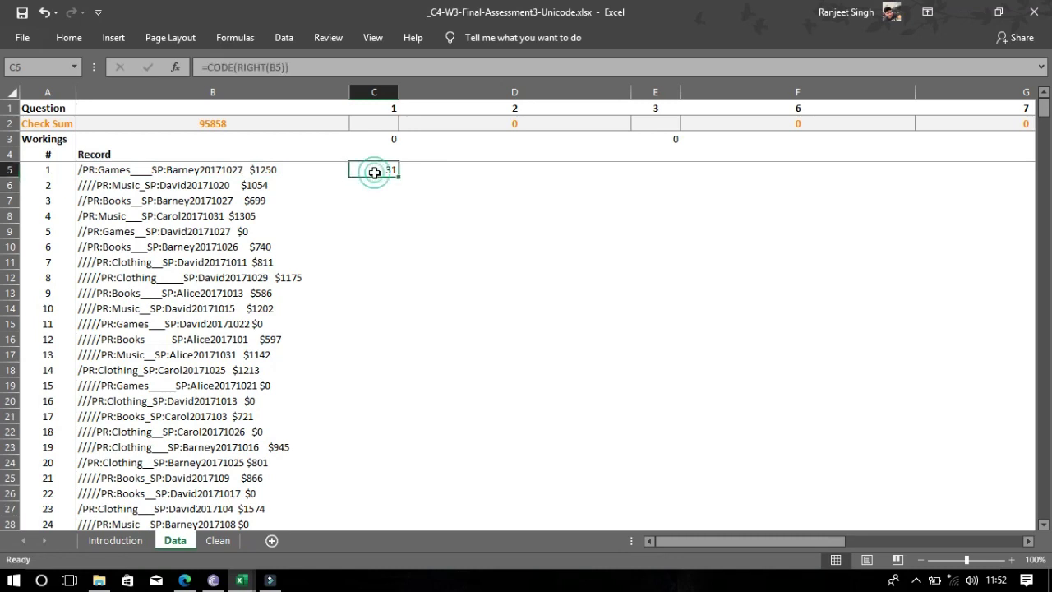
double_click(401, 176)
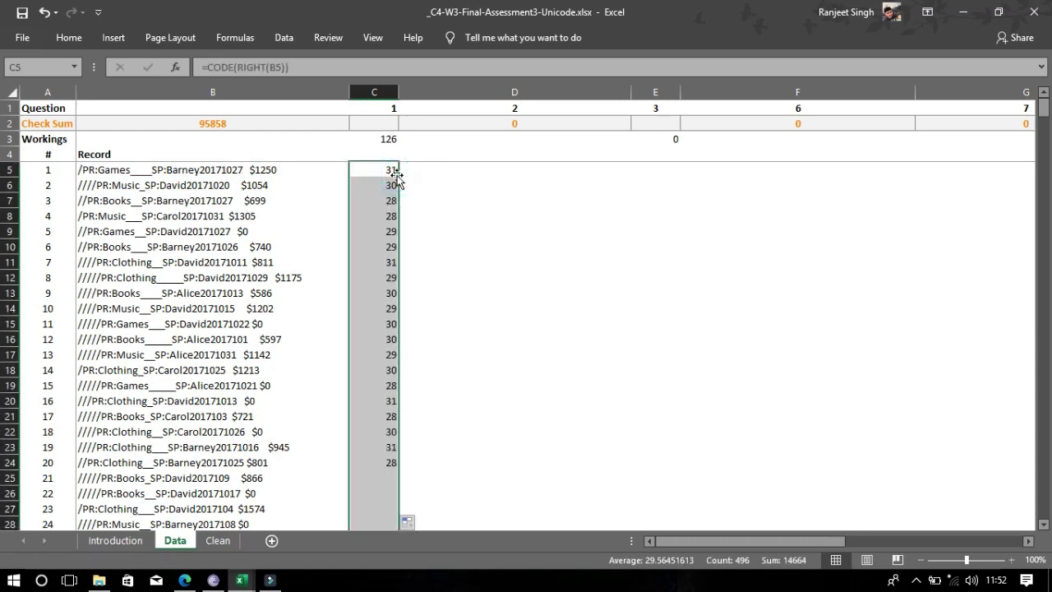
- Enter =CLEAN(B5) in cell D5 and fill the formula down column D for all records
left_click(418, 164)
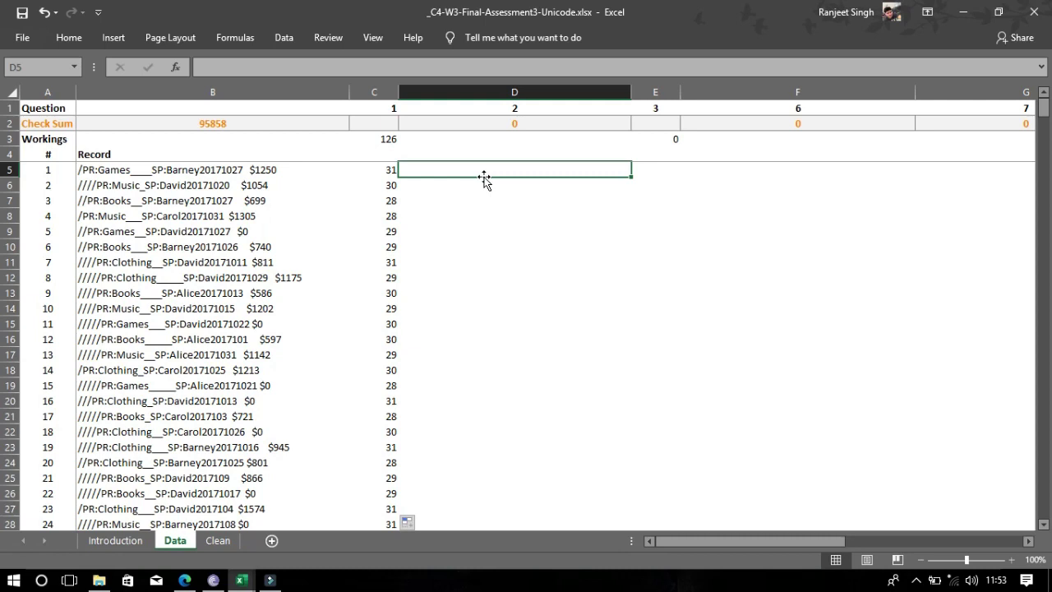
type("=cl")
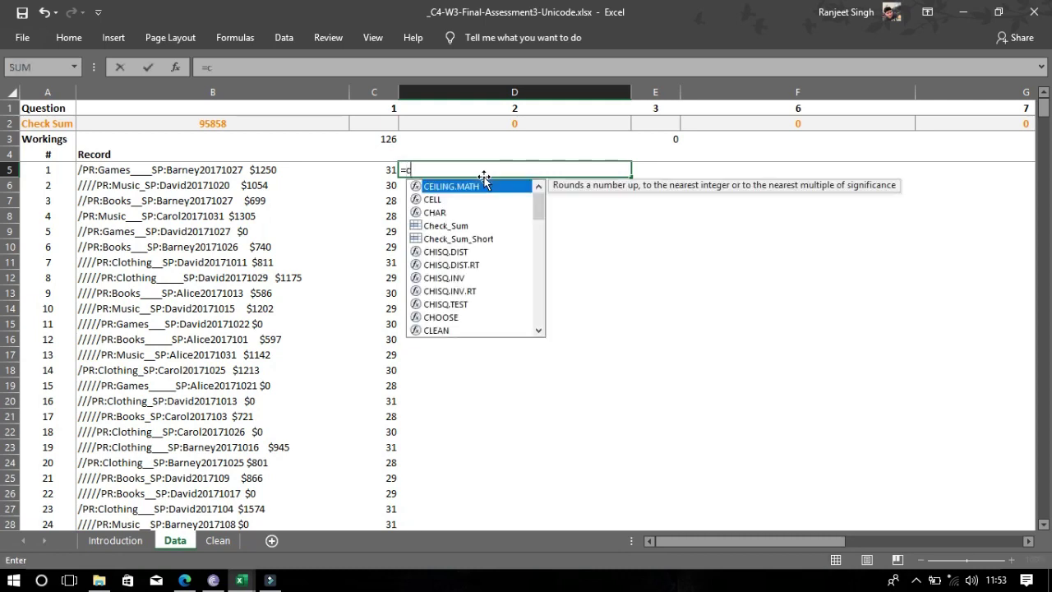
key("Tab")
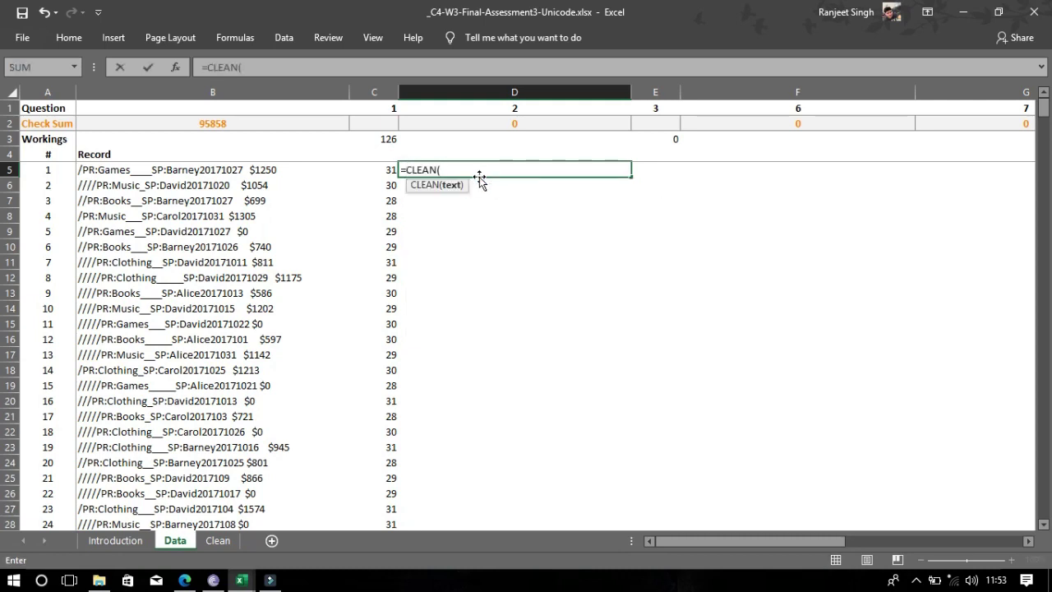
left_click(255, 172)
key("Return")
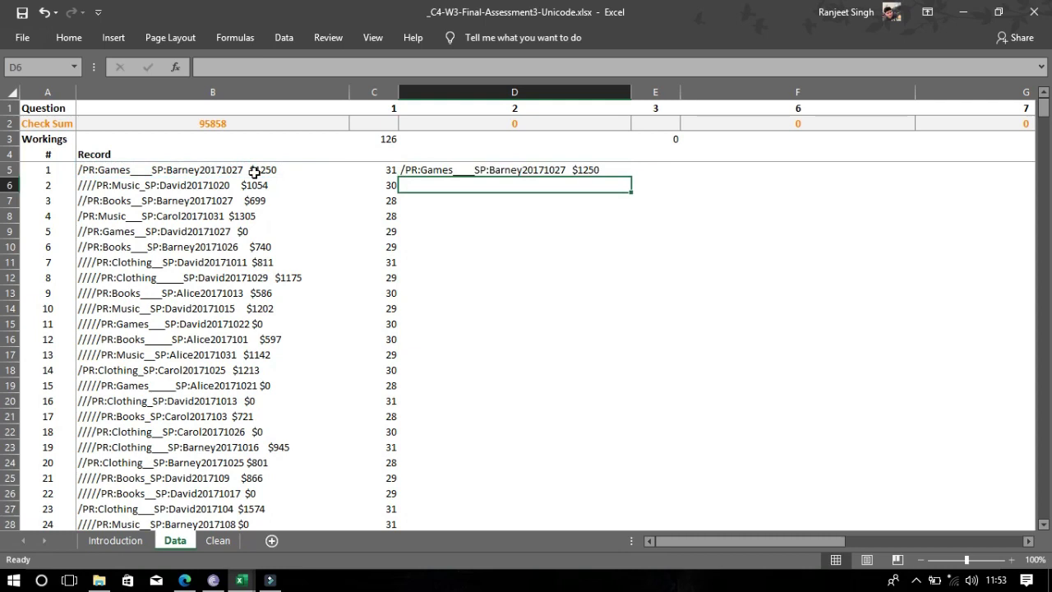
left_click(573, 170)
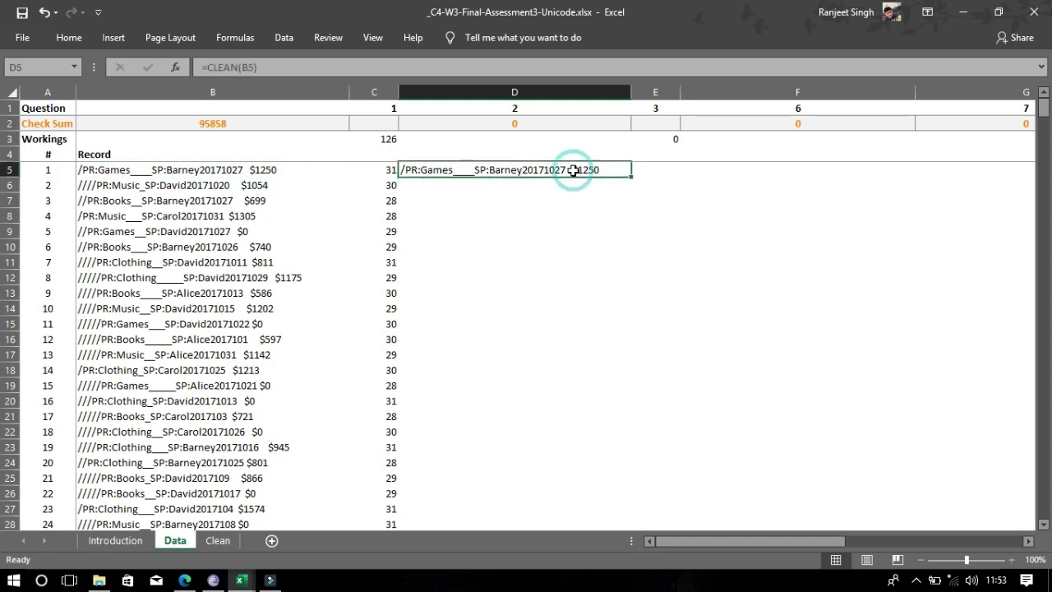
double_click(631, 177)
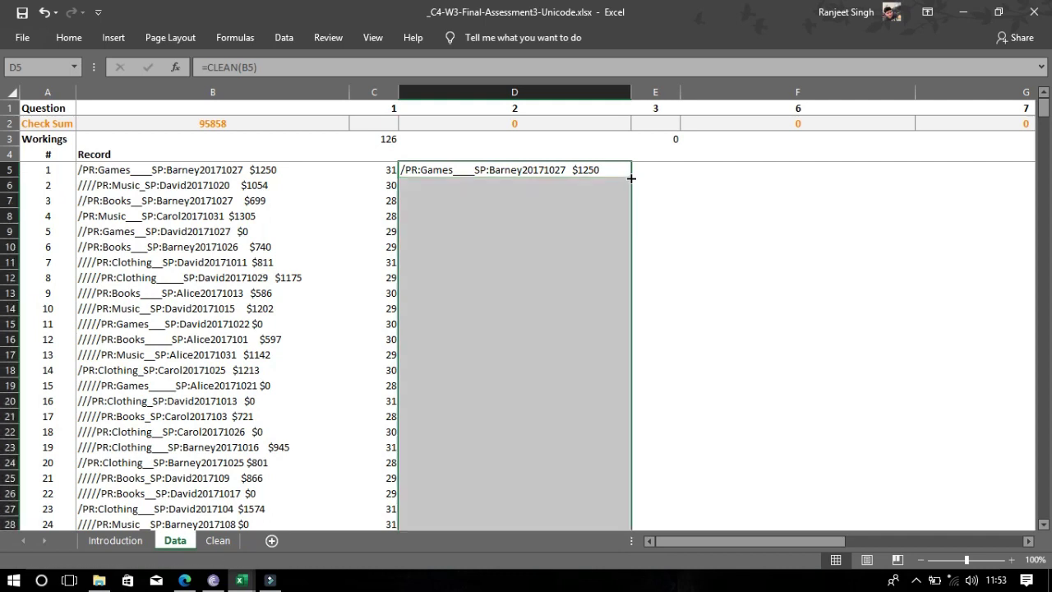
- Enter =CODE(RIGHT(D5)) in cell E5 and fill the formula down column E for all records
left_click(656, 168)
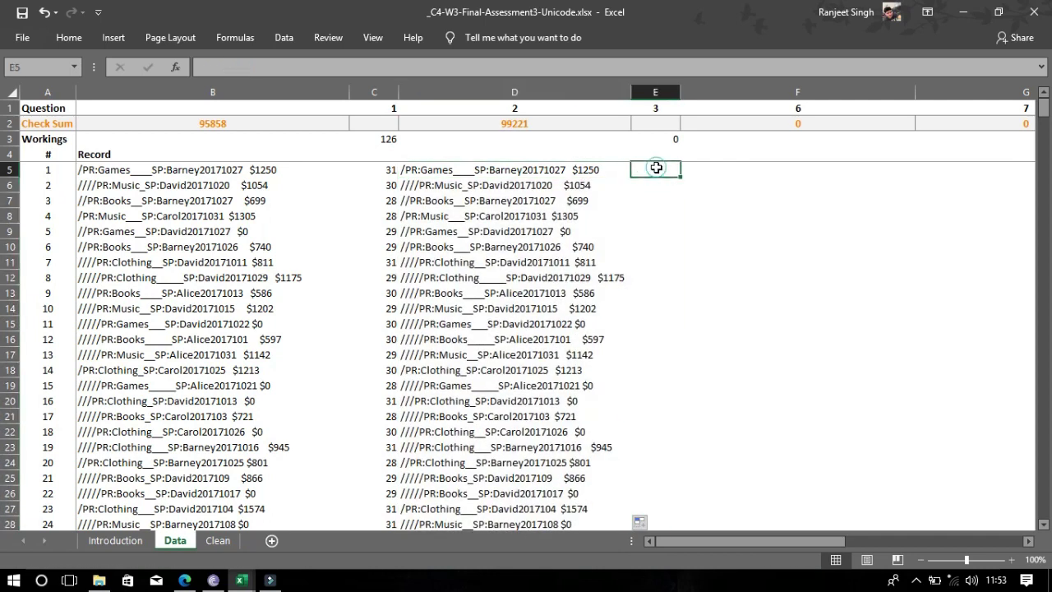
type("=")
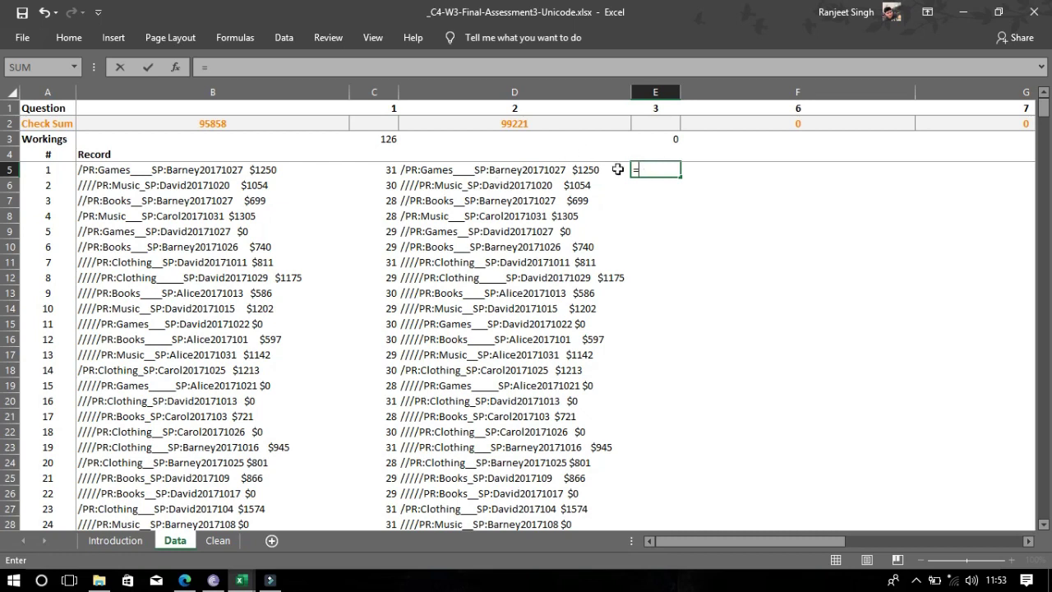
type("c")
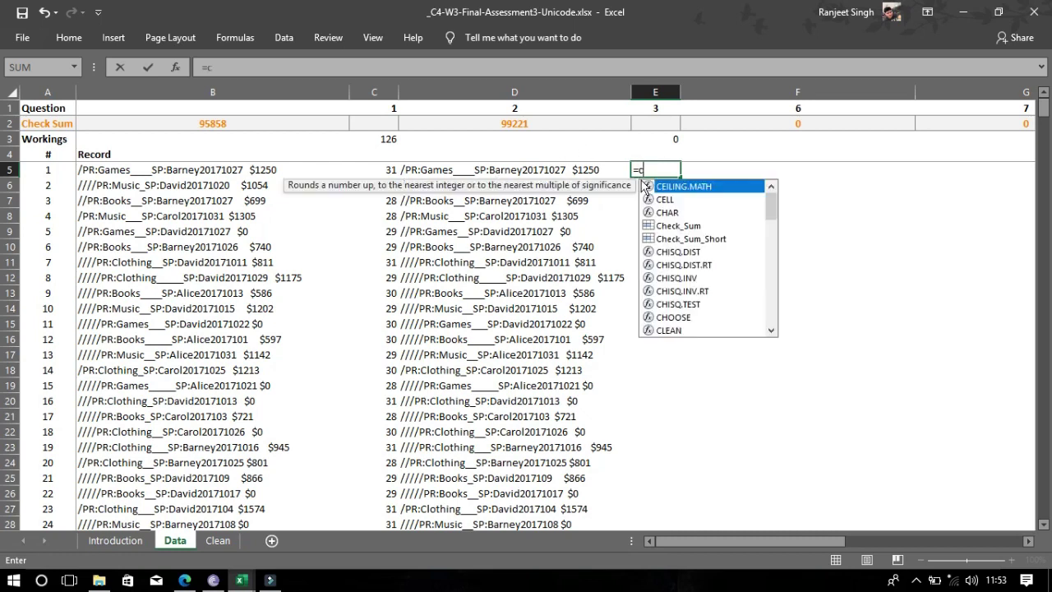
type("od")
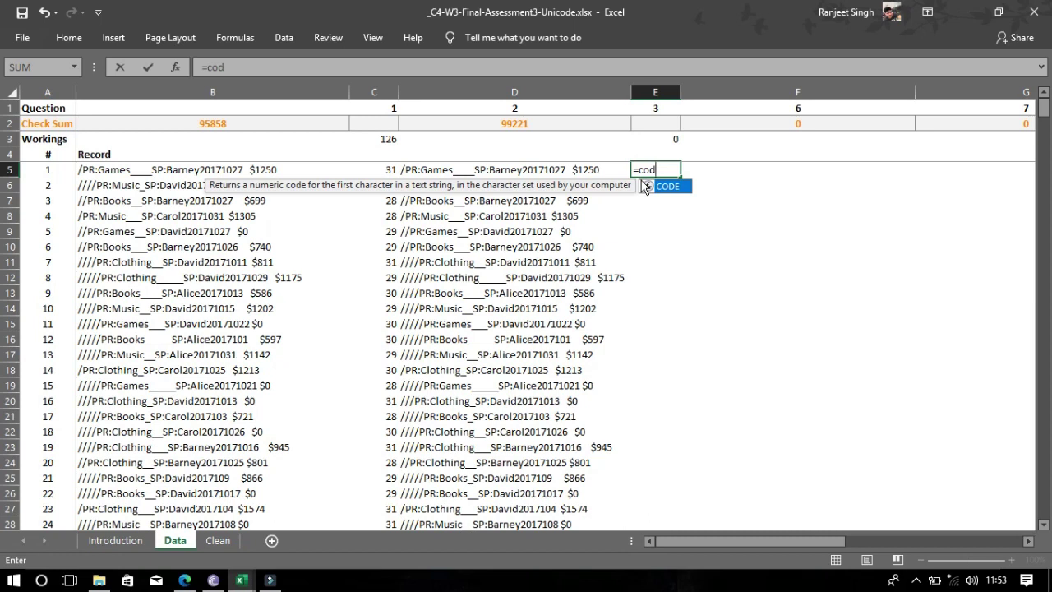
double_click(659, 187)
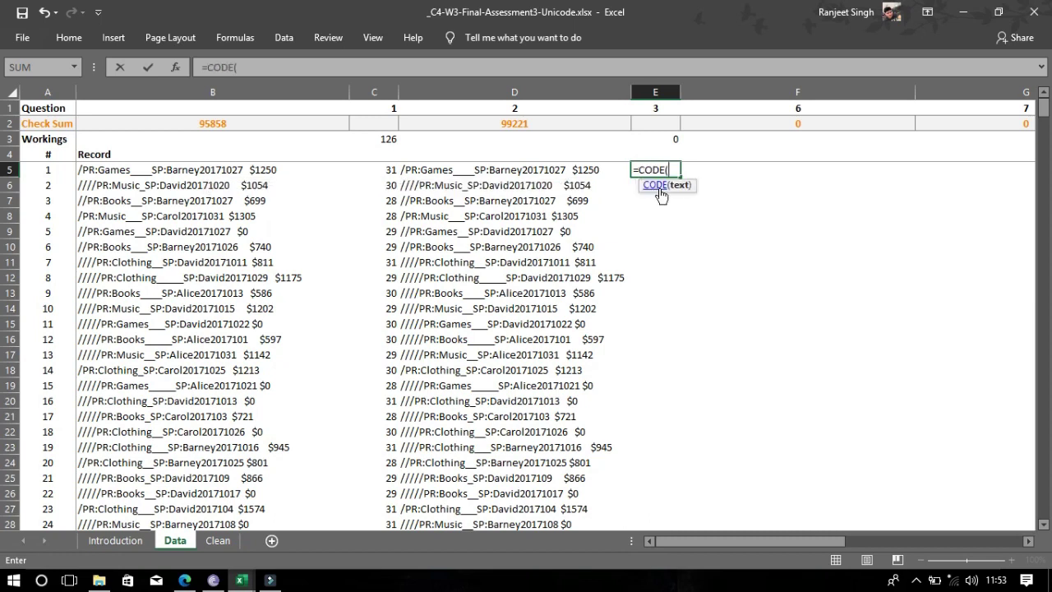
type("ri")
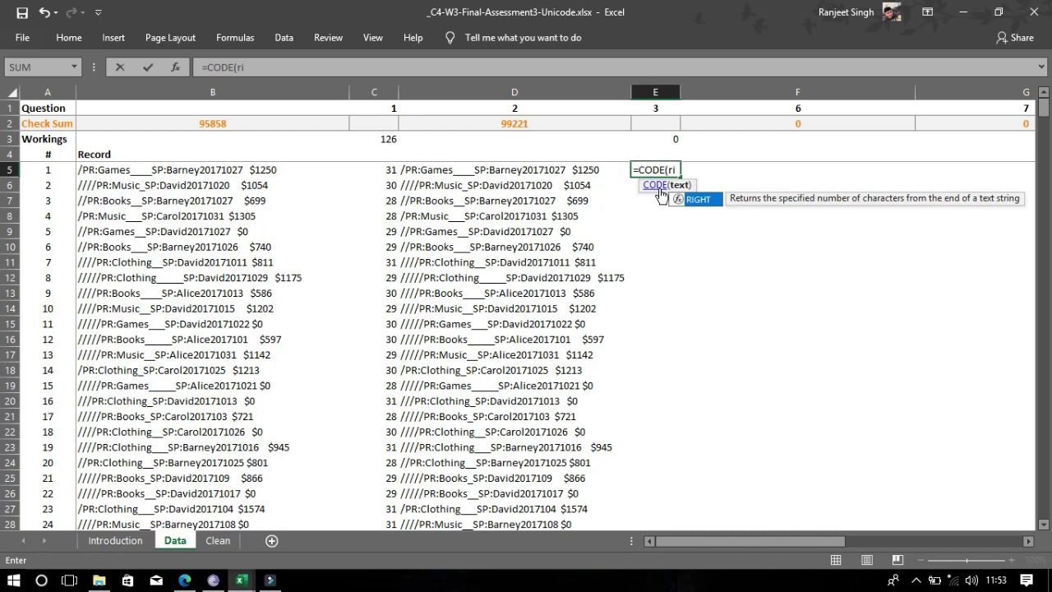
key("Tab")
left_click(587, 170)
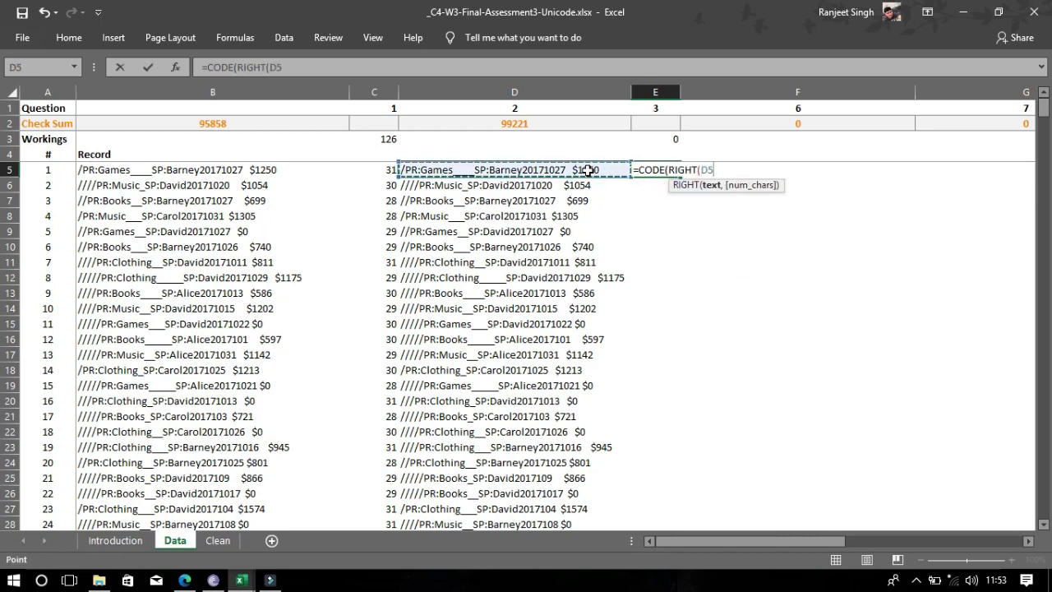
key("Return")
key("Return")
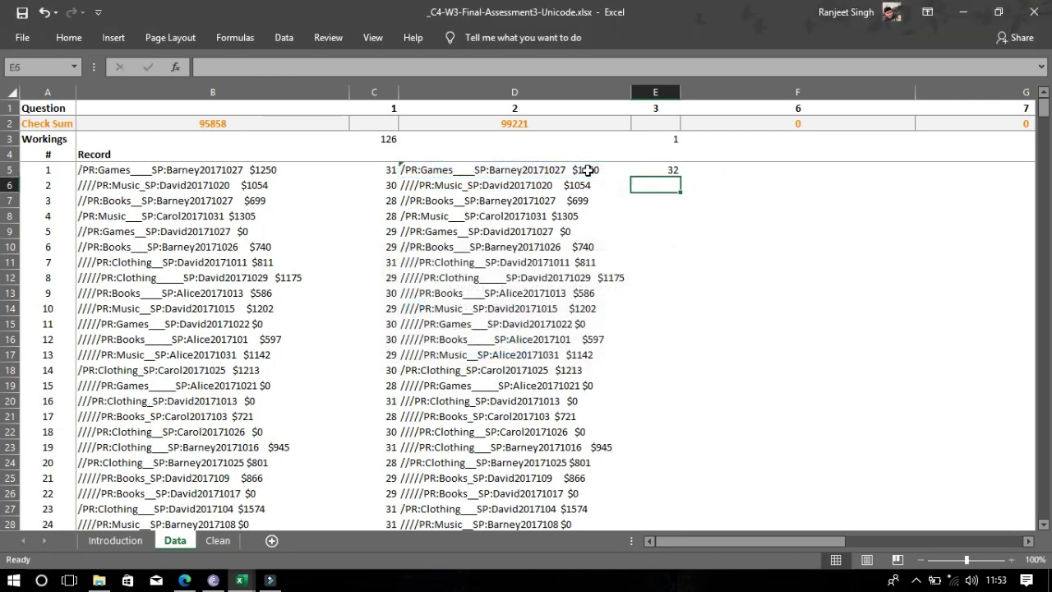
left_click(676, 171)
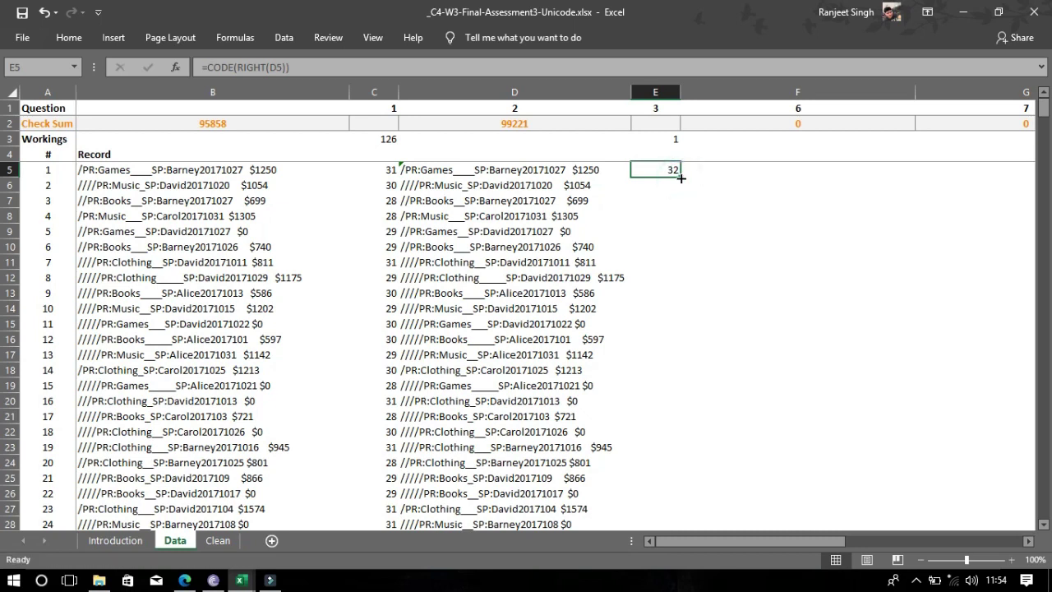
double_click(680, 178)
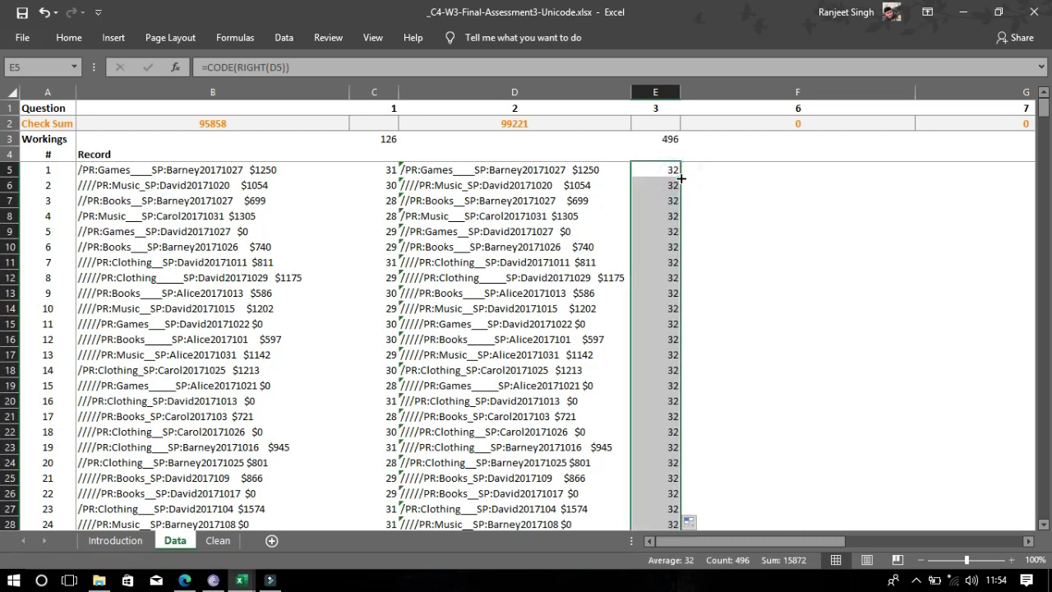
- Enter =SUBSTITUTE(D5,CHAR(160)," ") in cell F5 and fill the formula down column F for all records
left_click(709, 170)
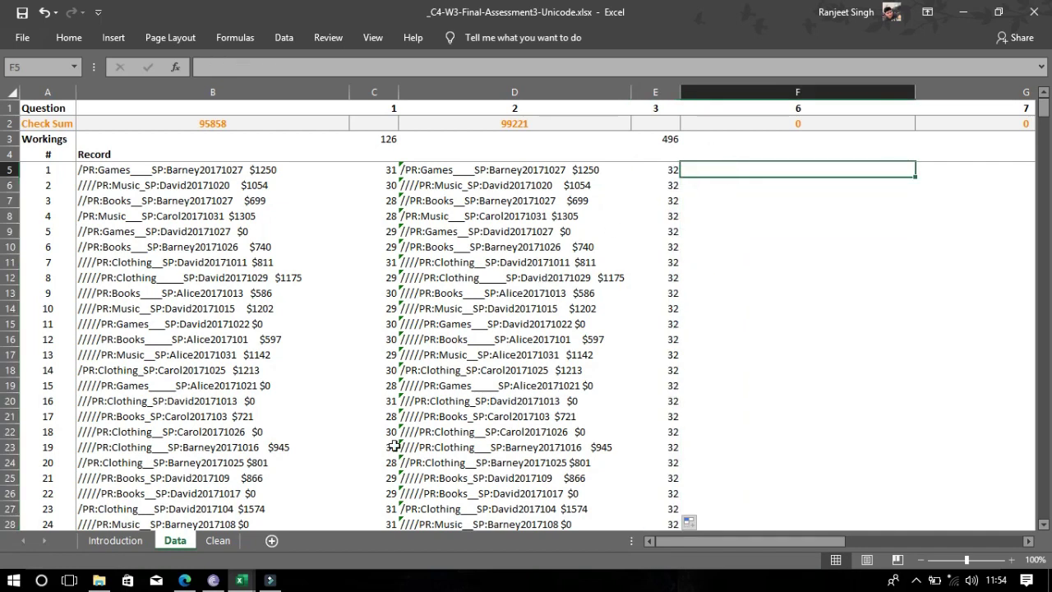
left_click(681, 262)
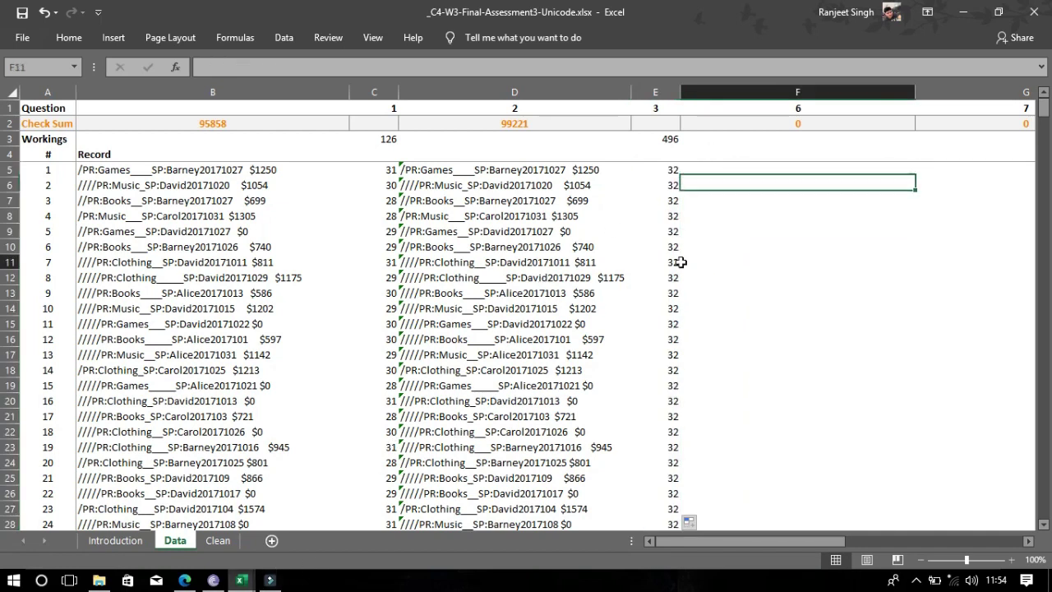
left_click(735, 171)
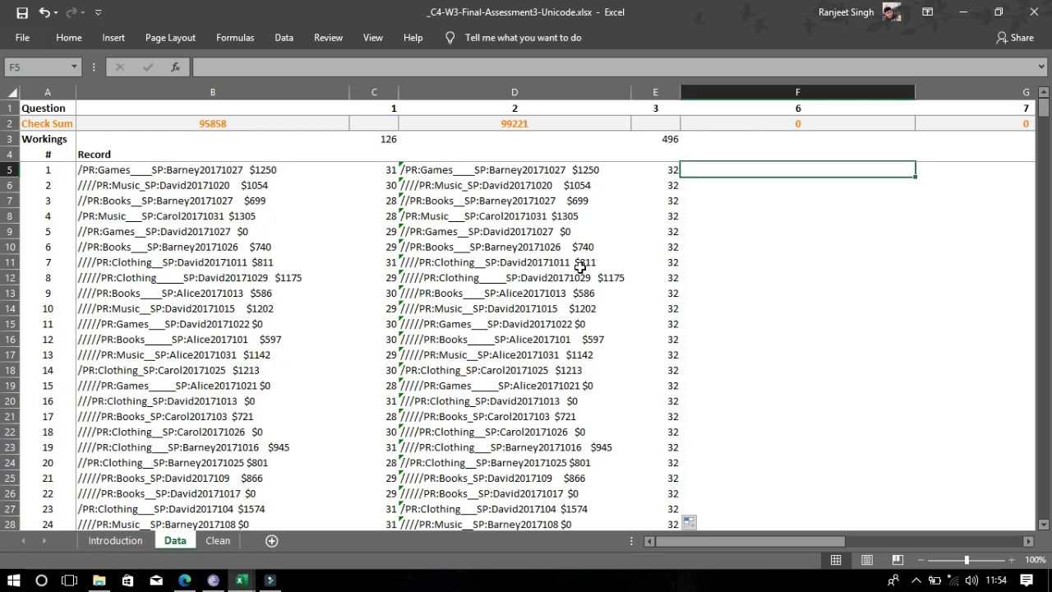
type("=su")
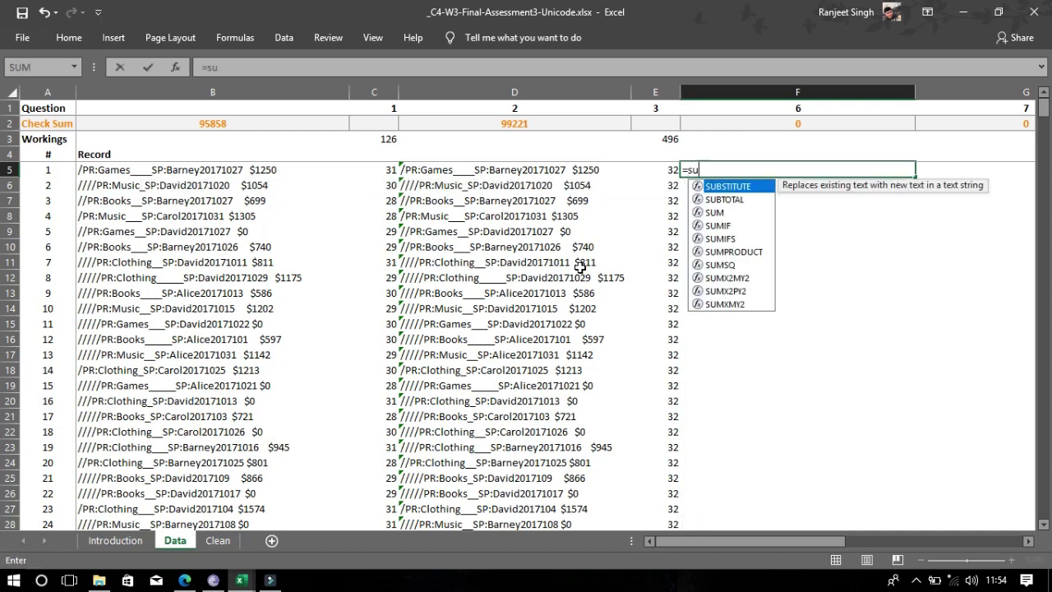
key("Tab")
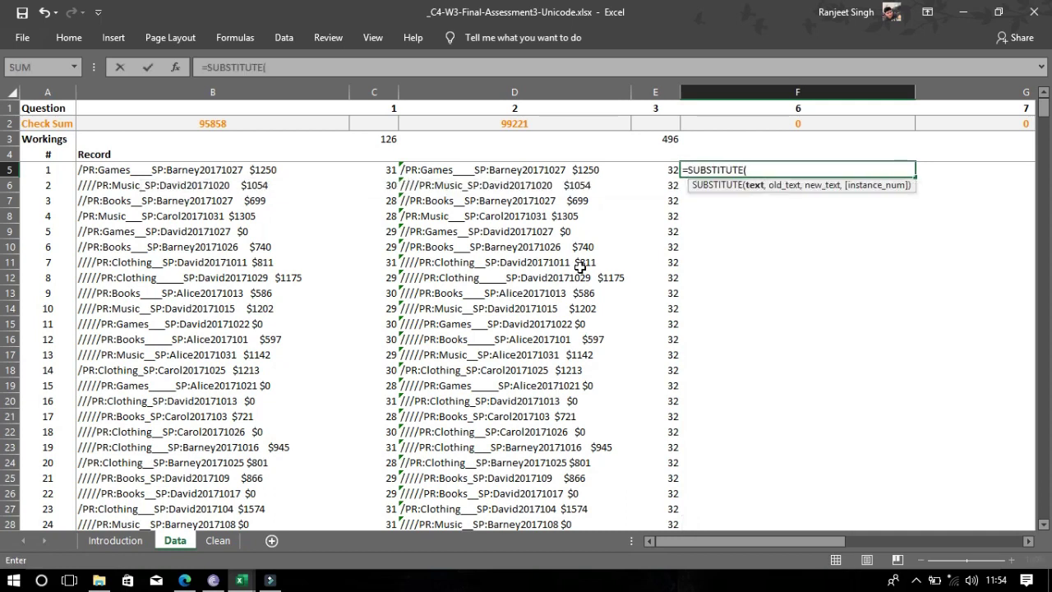
left_click(547, 171)
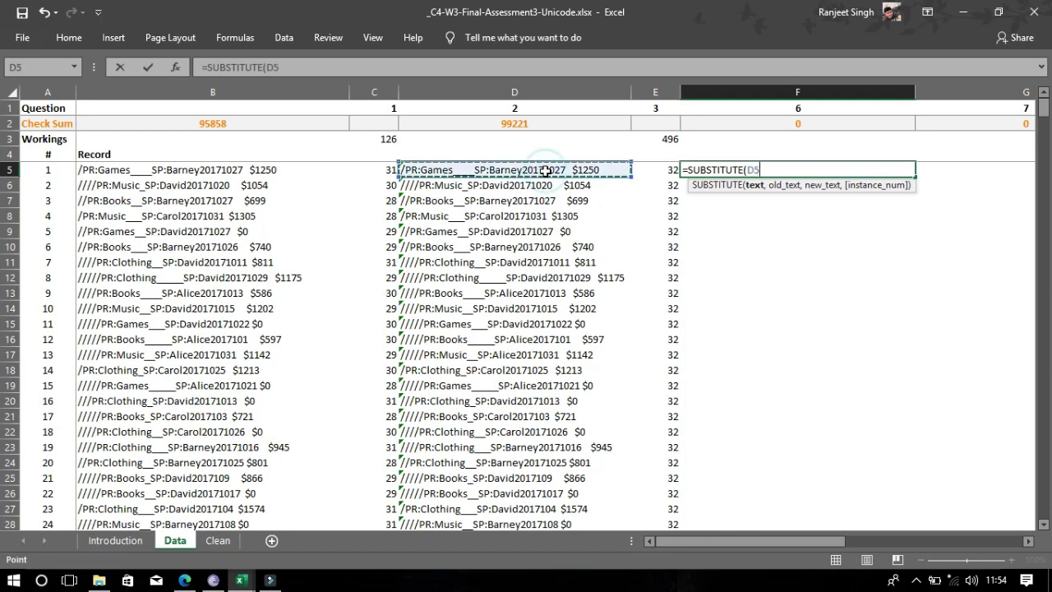
type(",")
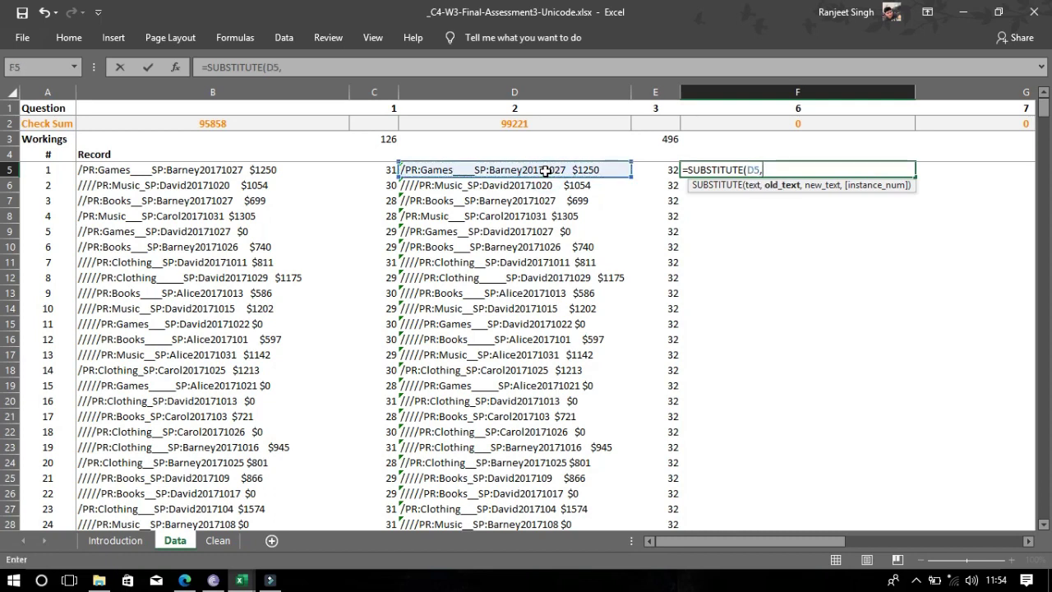
type("ch")
key("Tab")
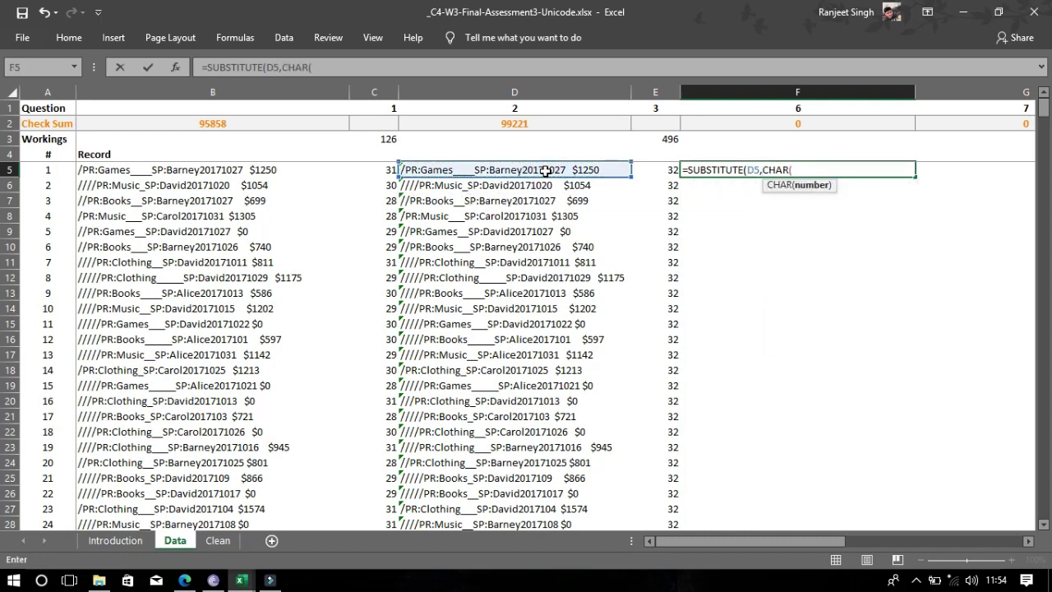
type("160)")
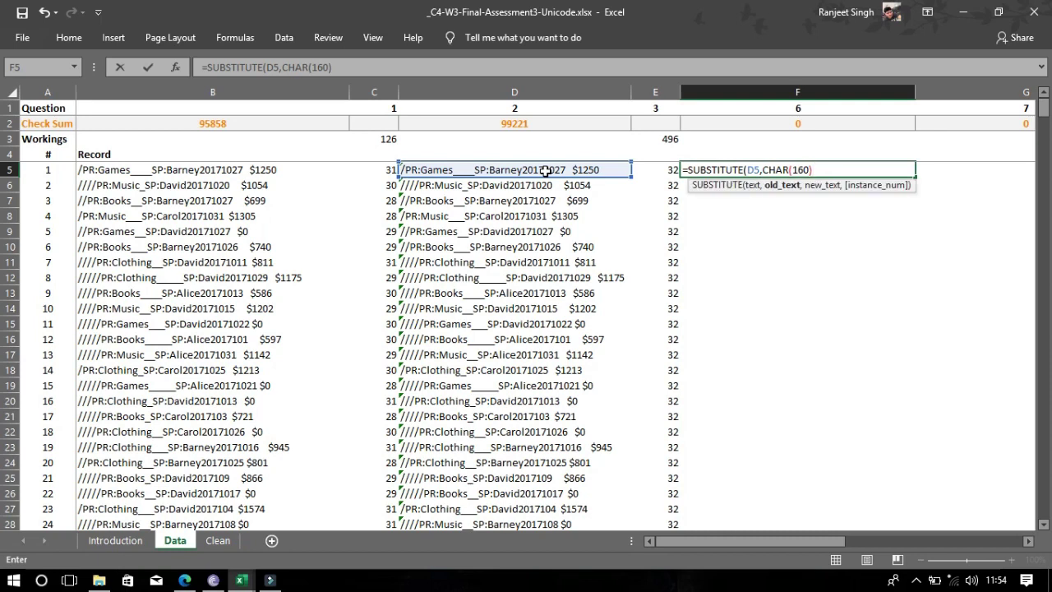
type(",")
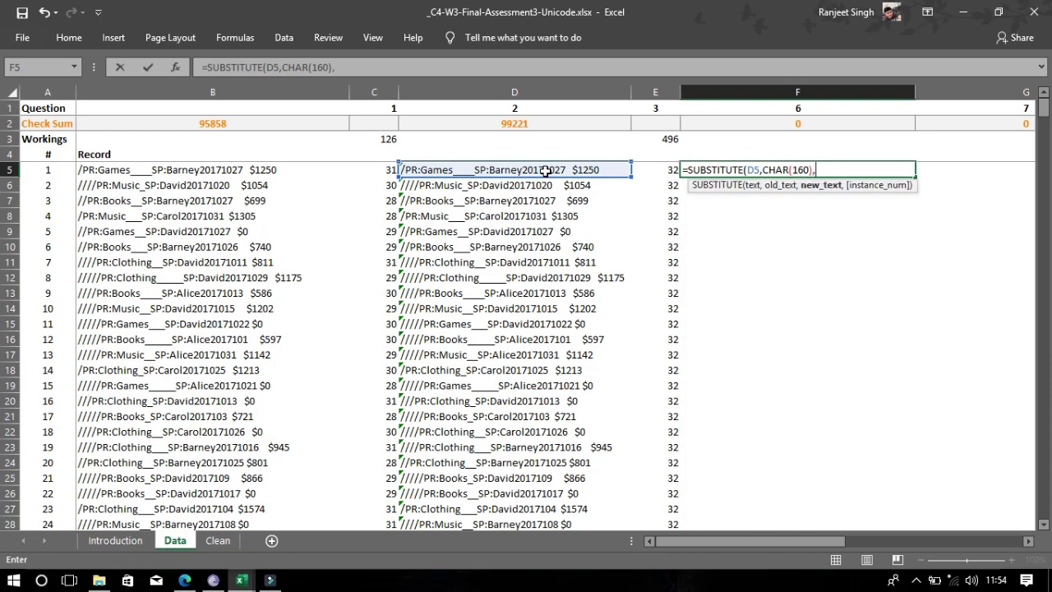
type("\" \")")
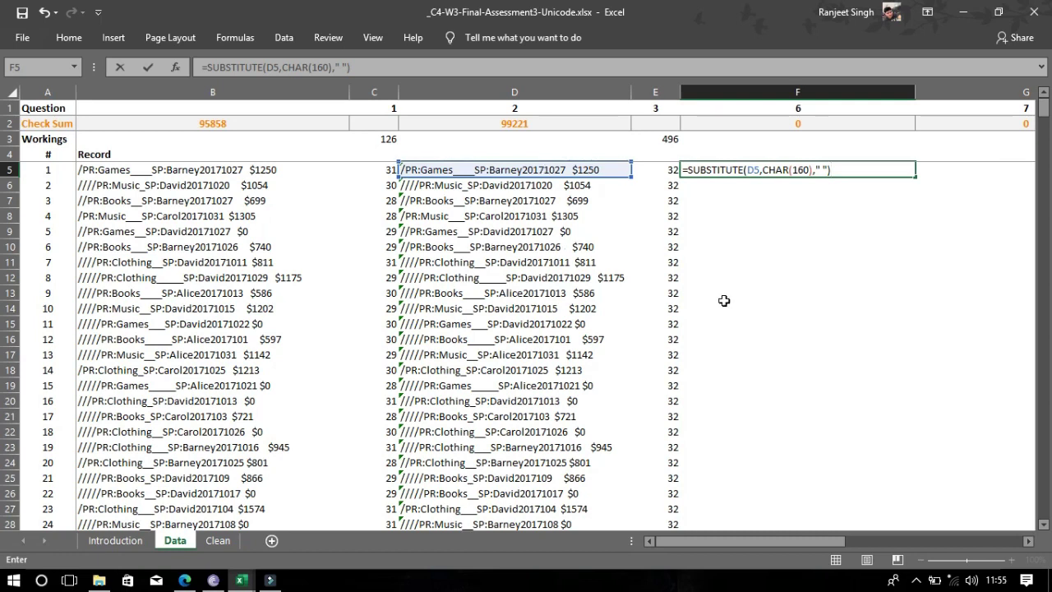
key("Return")
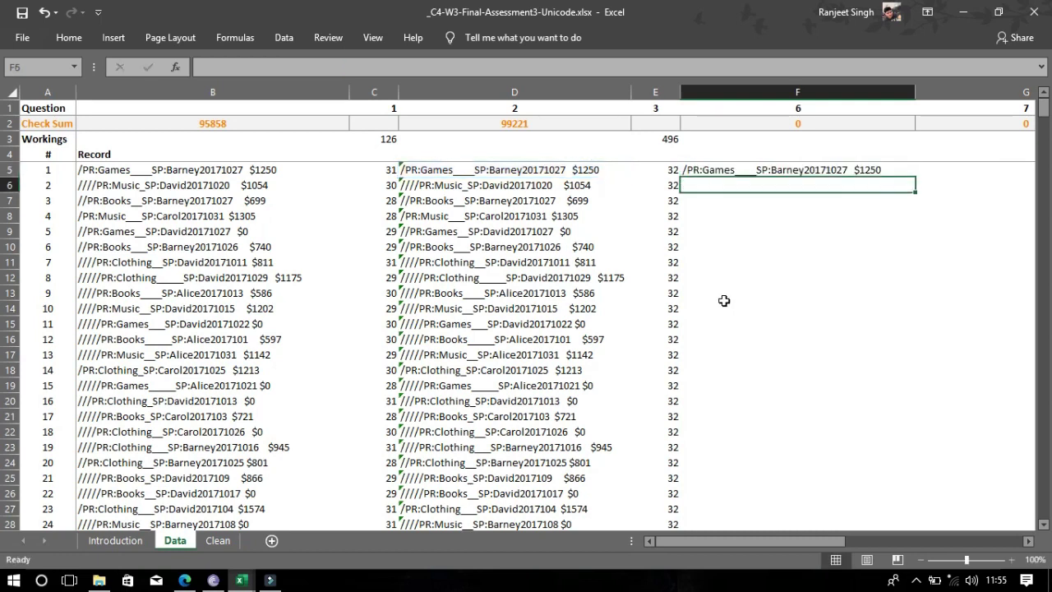
left_click(837, 170)
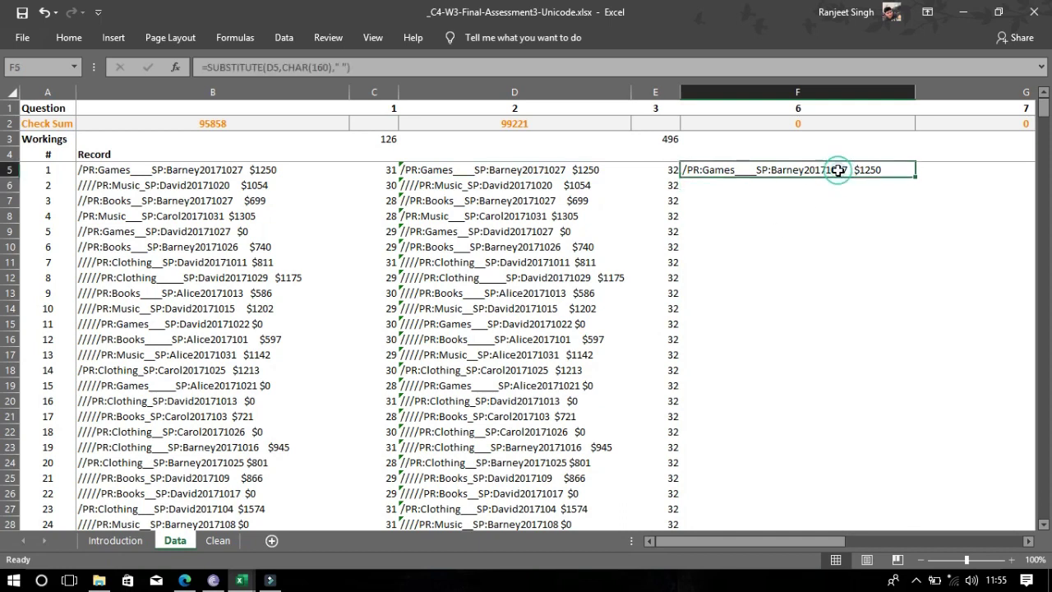
double_click(916, 177)
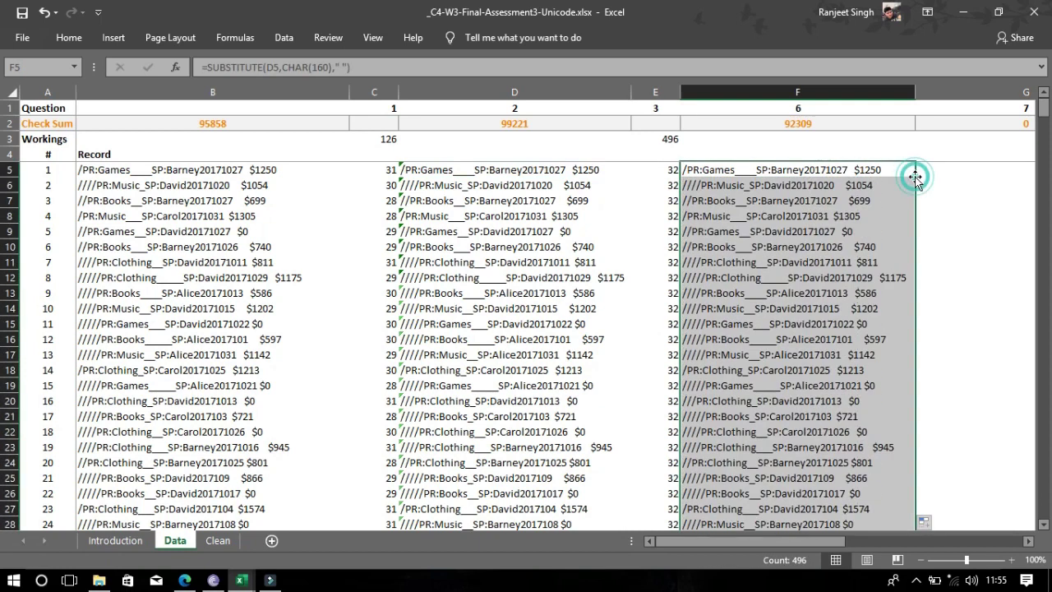
- Enter =SUBSTITUTE(F5,"/","") in cell G5 and fill the formula down column G for all records
left_click(936, 169)
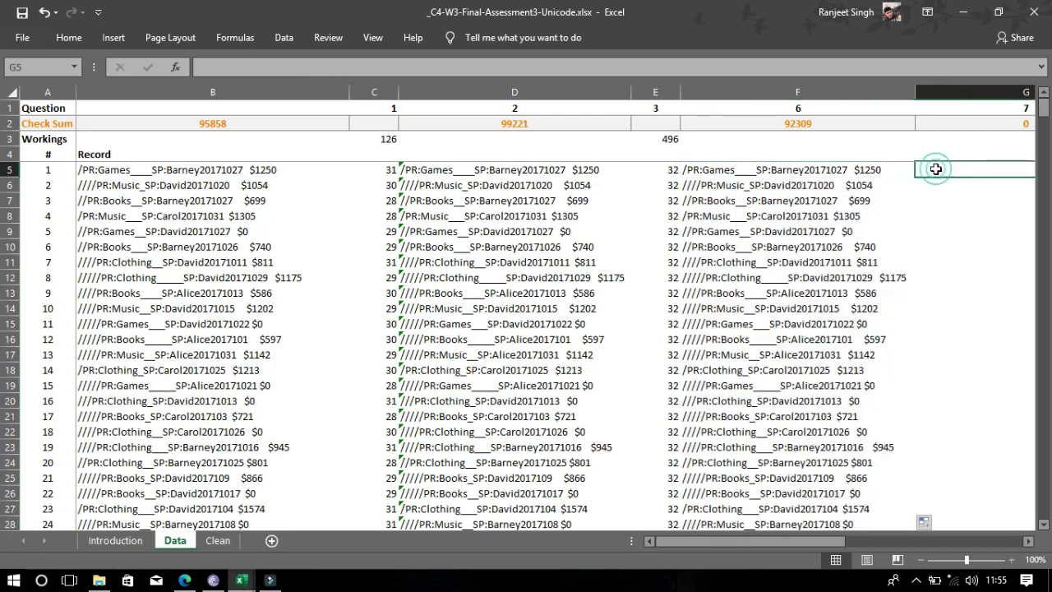
left_click_drag(681, 541, 726, 547)
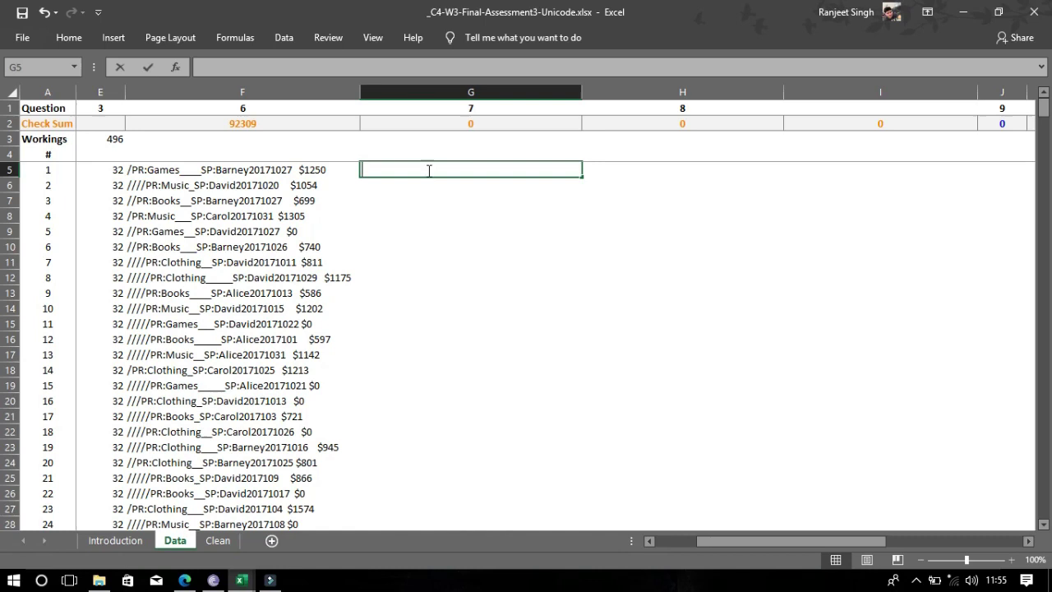
type("=")
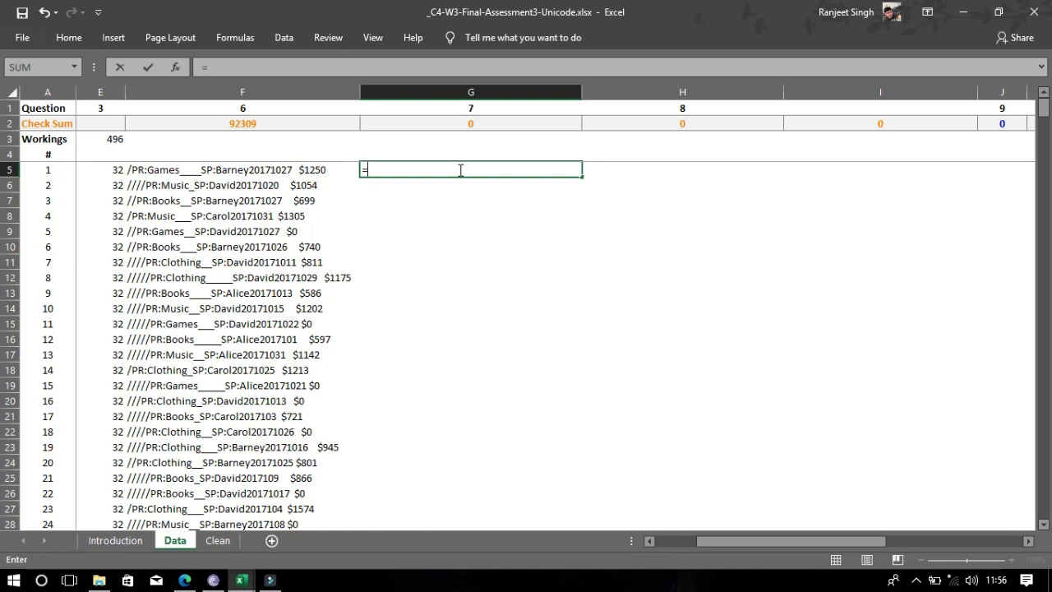
type("su")
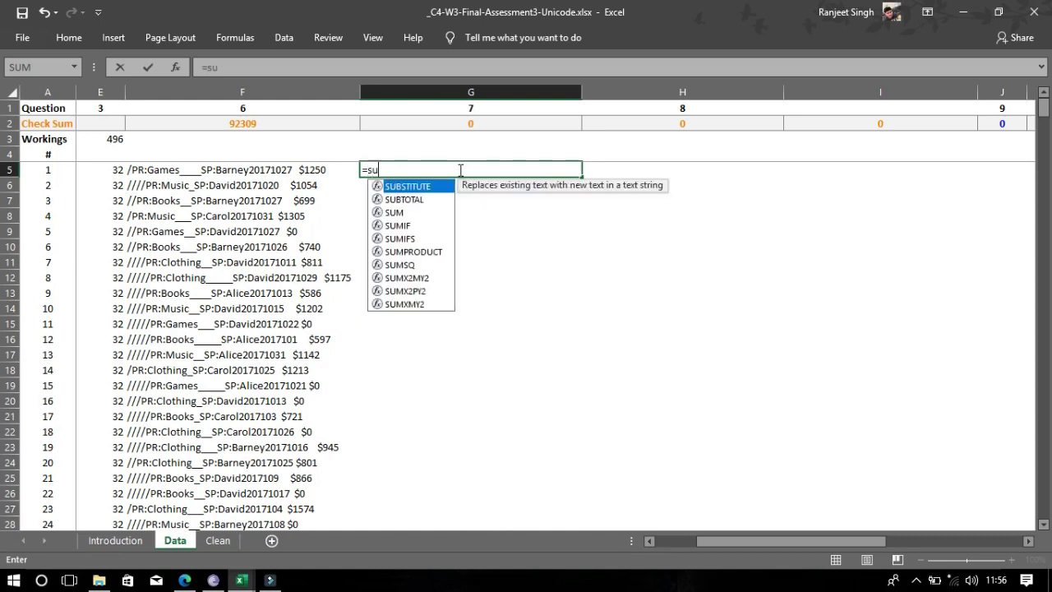
key("Tab")
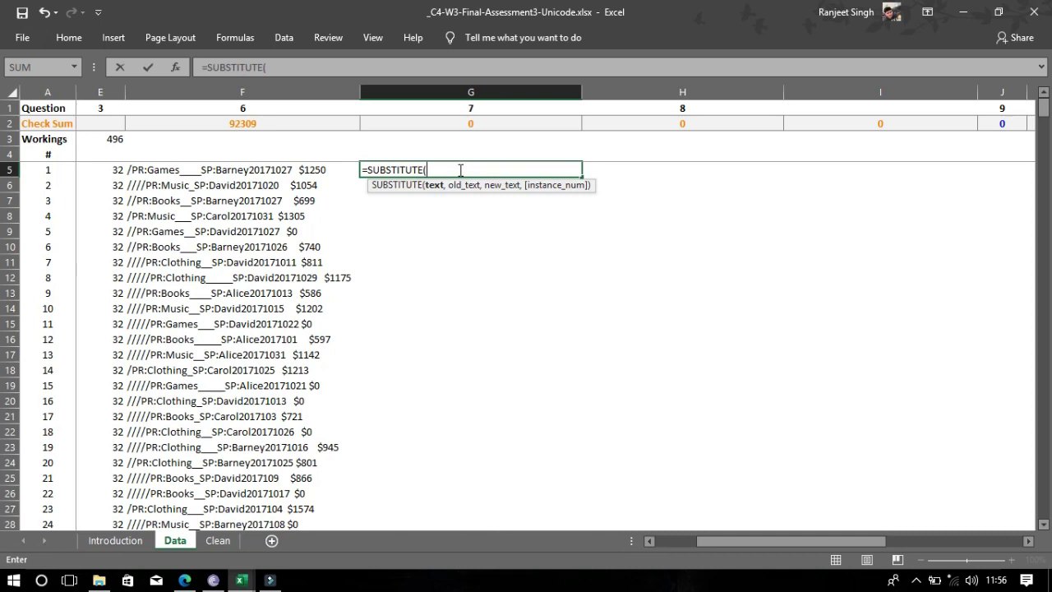
left_click(281, 170)
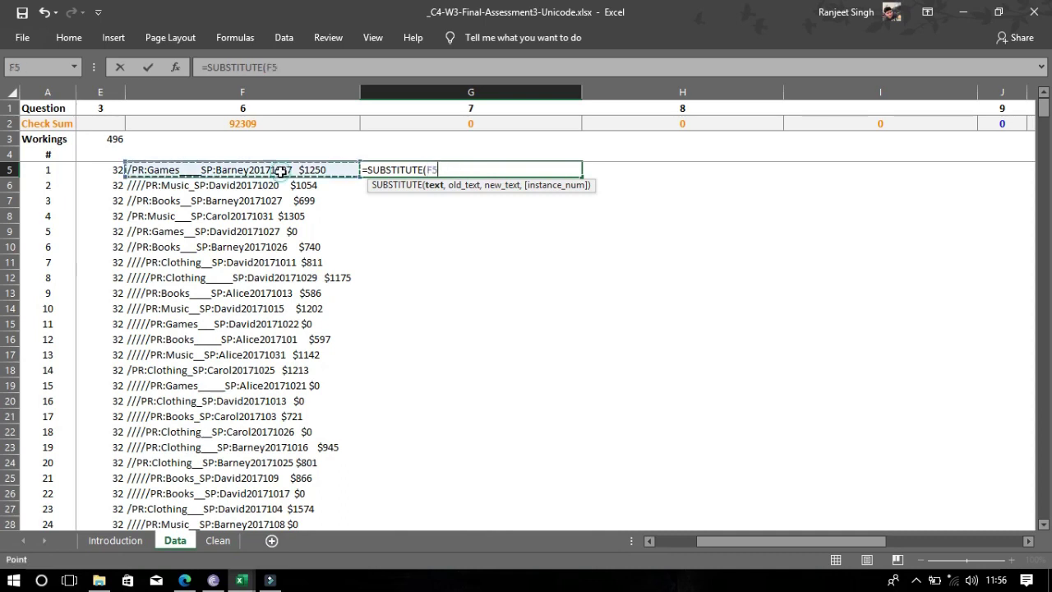
type(",")
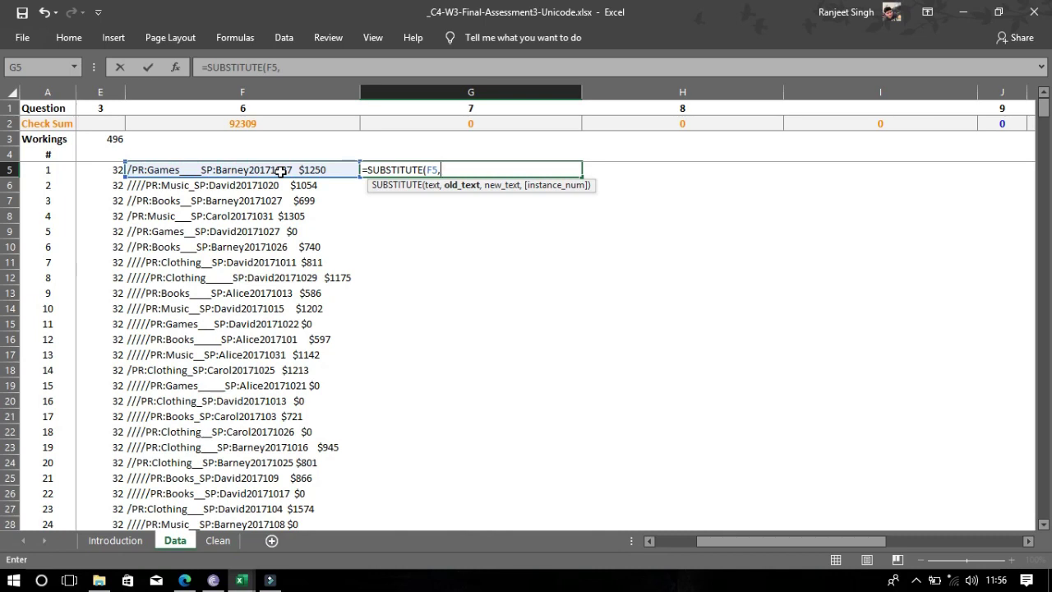
type("\"/\",")
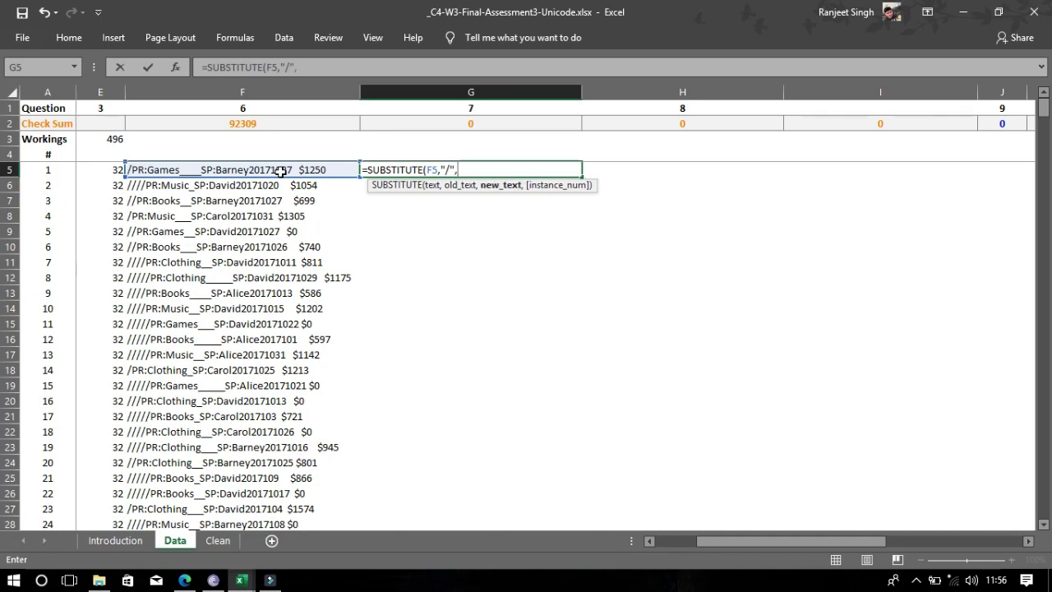
type("\"\")")
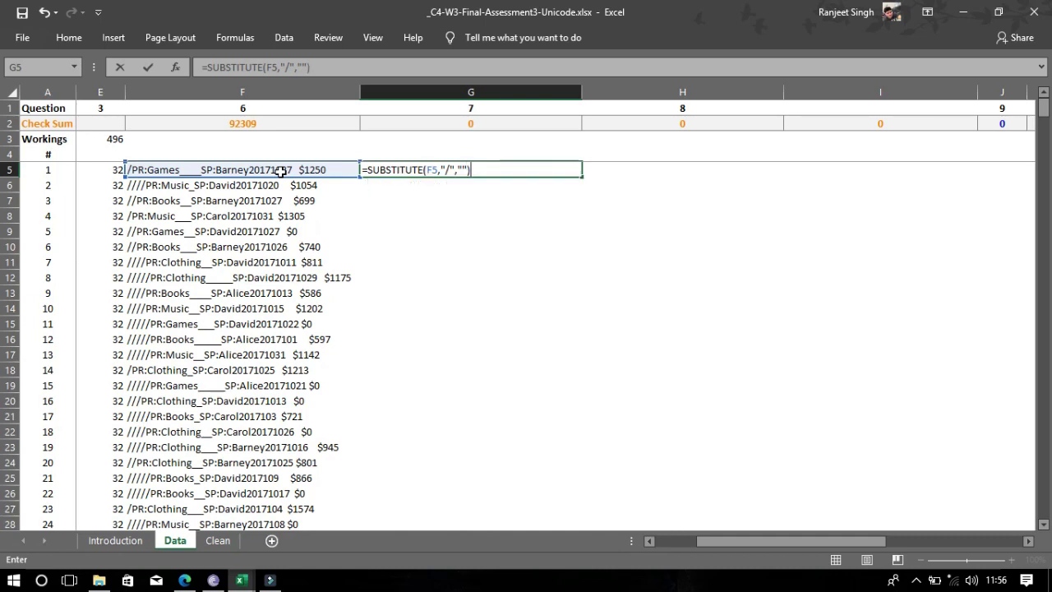
key("Return")
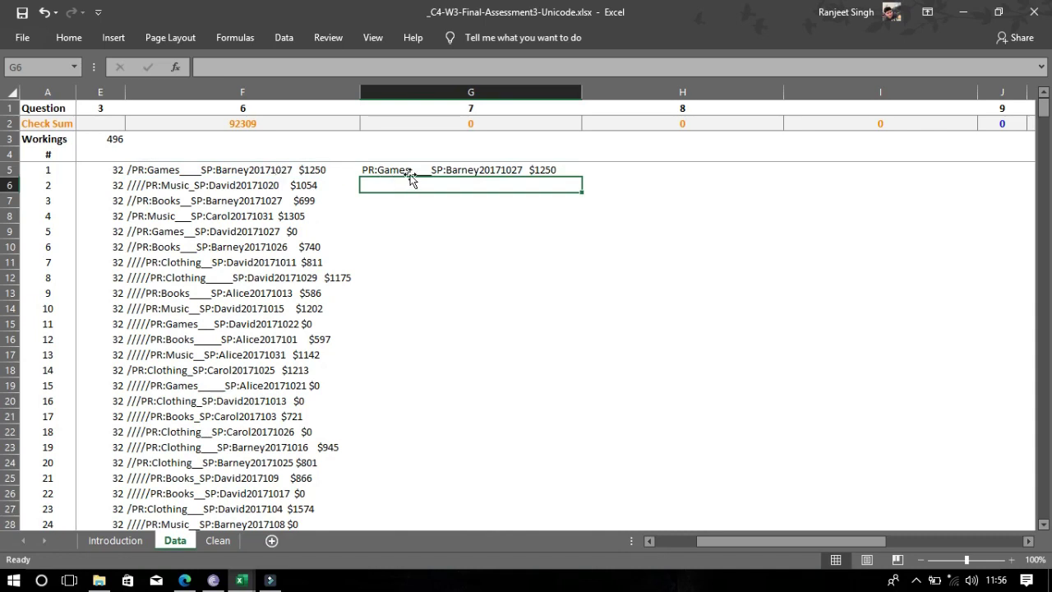
left_click(516, 167)
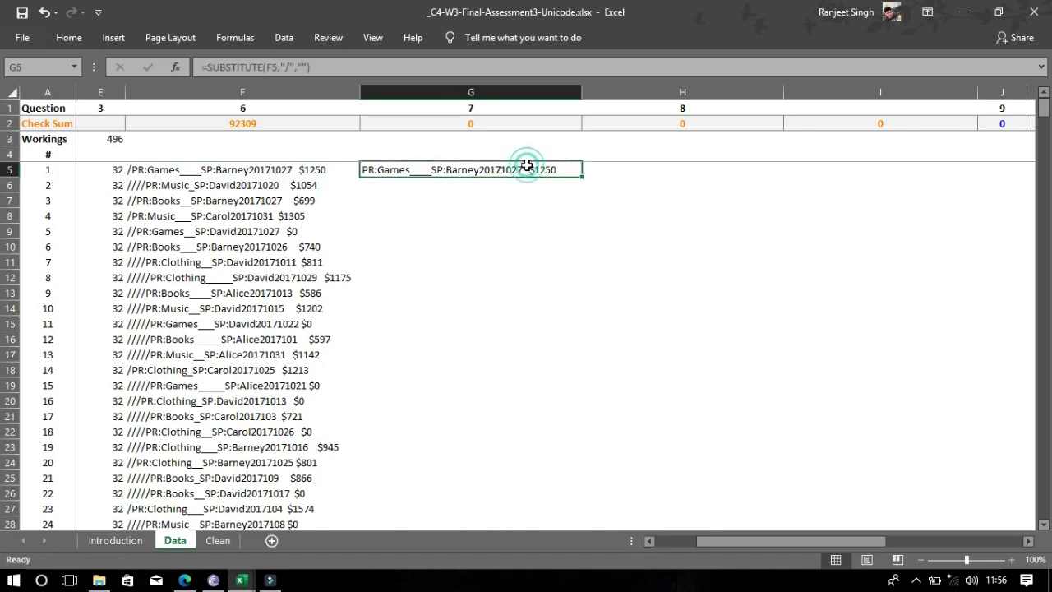
double_click(583, 176)
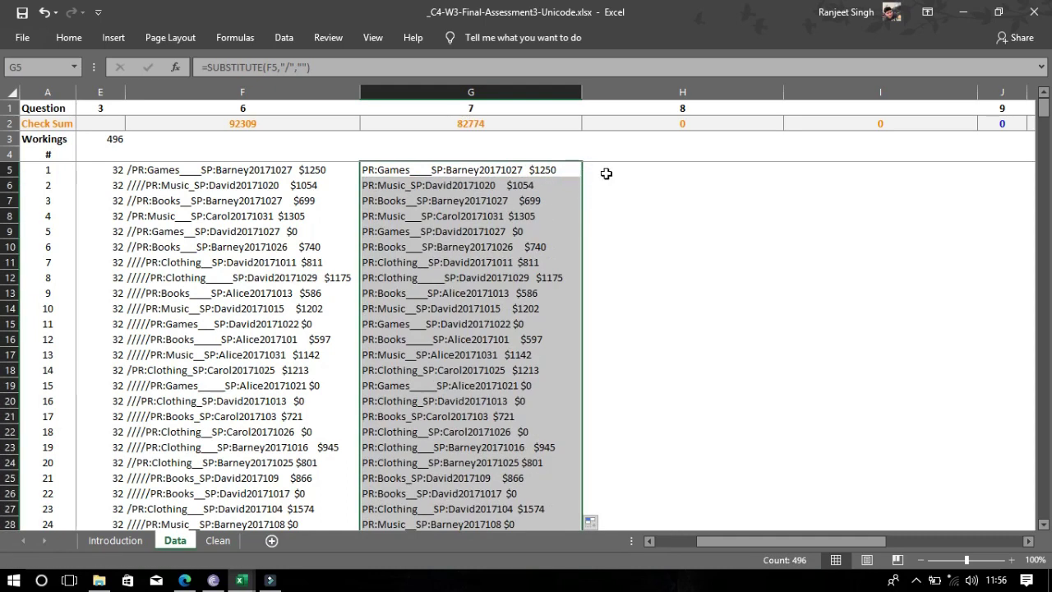
- Enter =SUBSTITUTE(G5,"_"," ") in cell H5 to replace the underscores in the first record with spaces
left_click(615, 167)
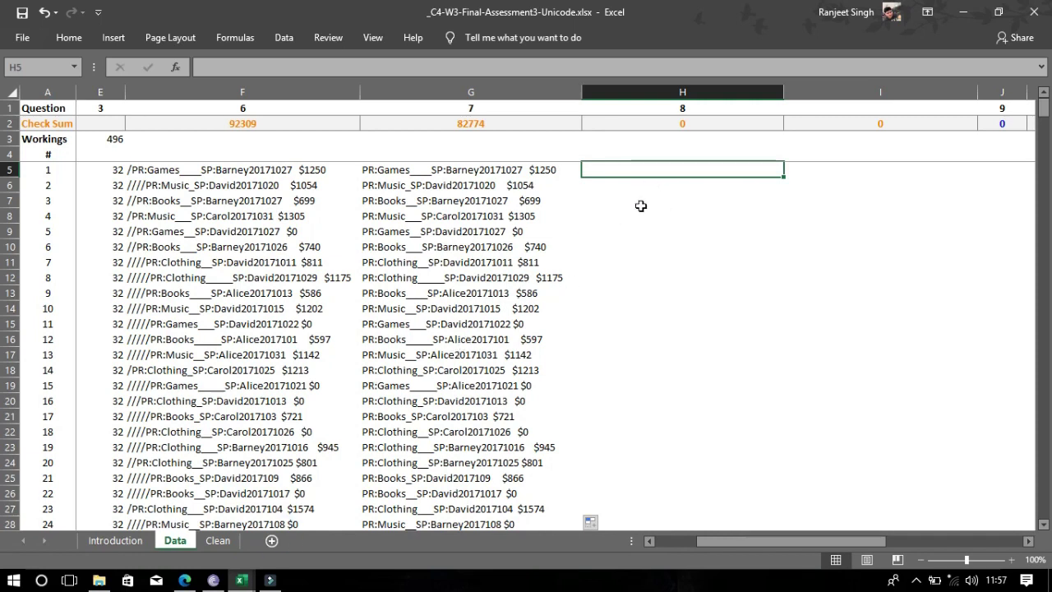
type("=")
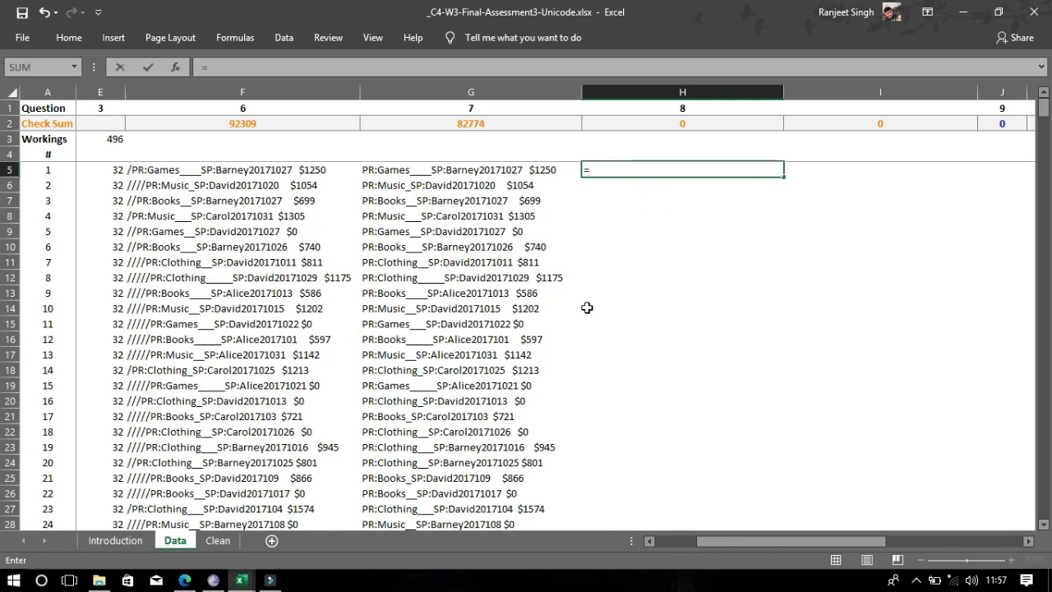
type("sub")
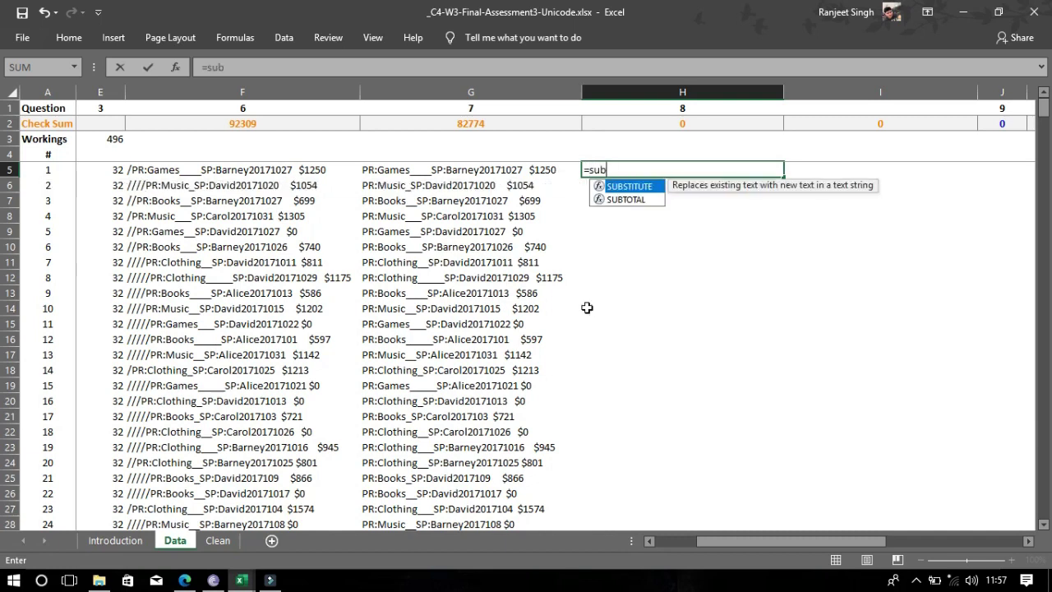
key("Tab")
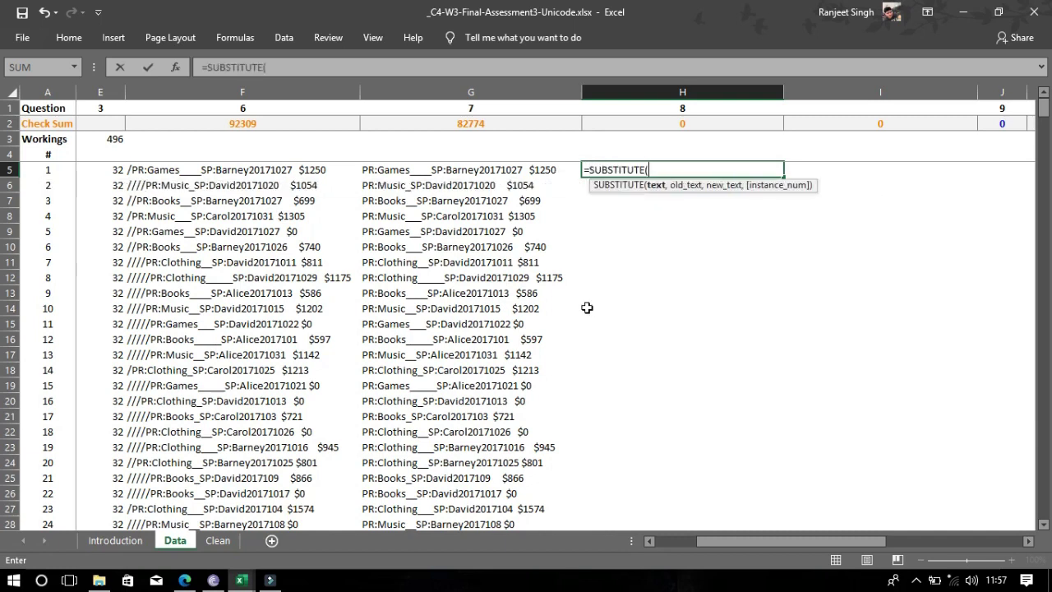
left_click(499, 170)
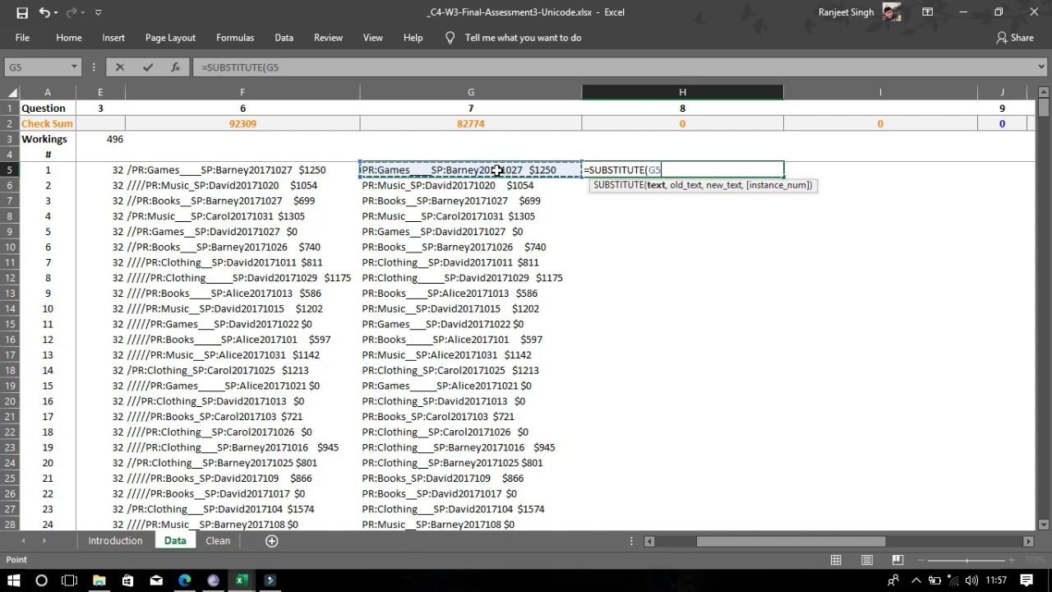
type(",")
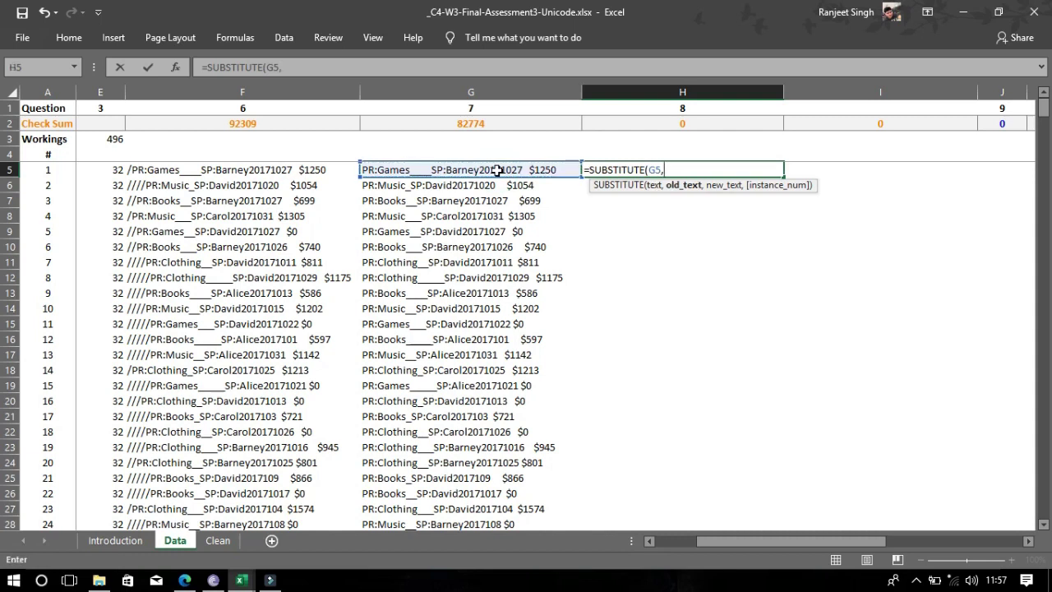
type("\"_\",\"")
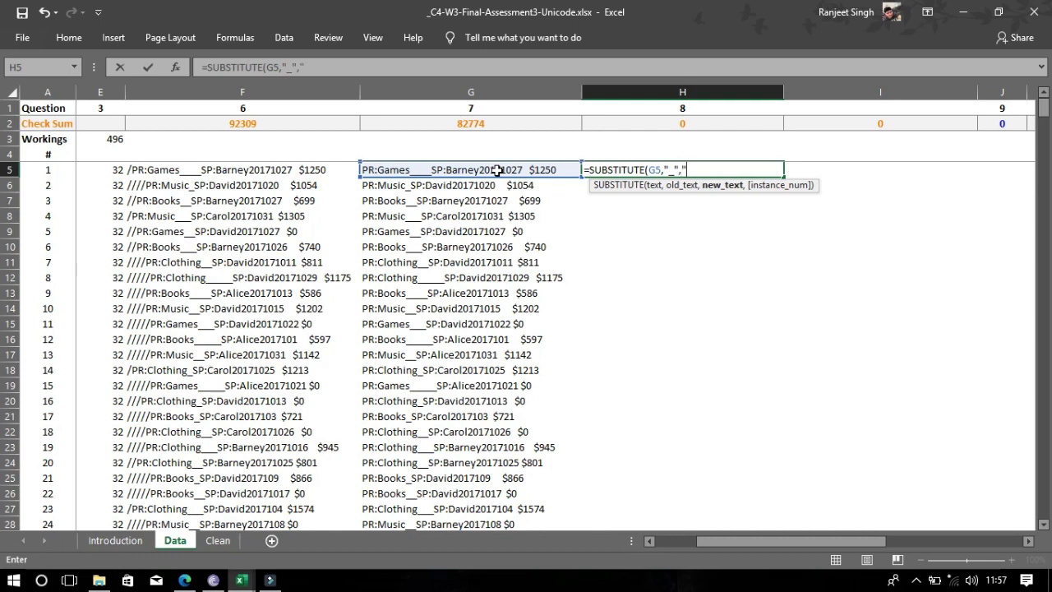
type(" \")")
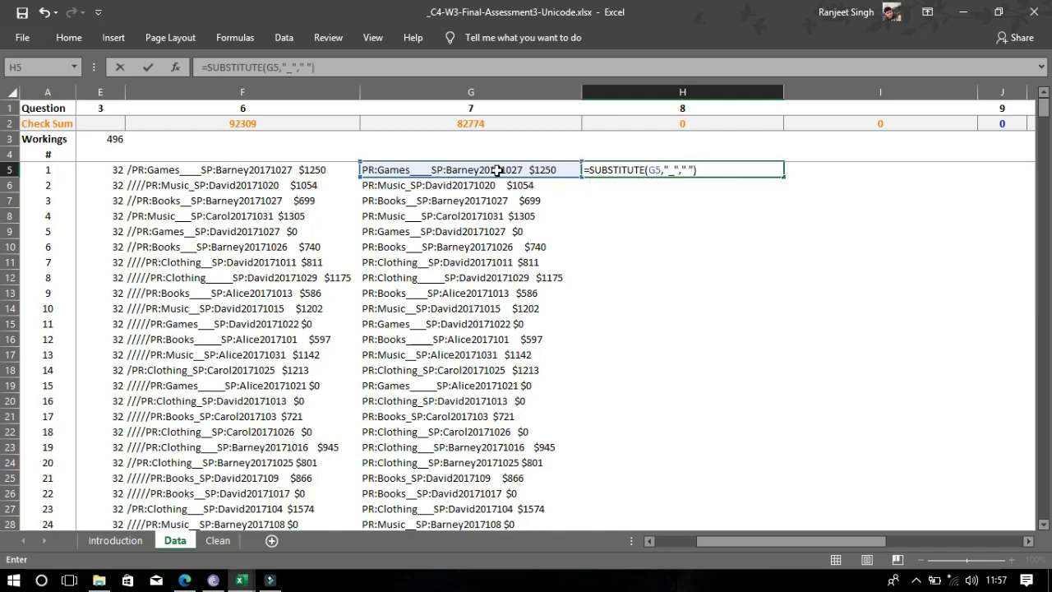
key("Return")
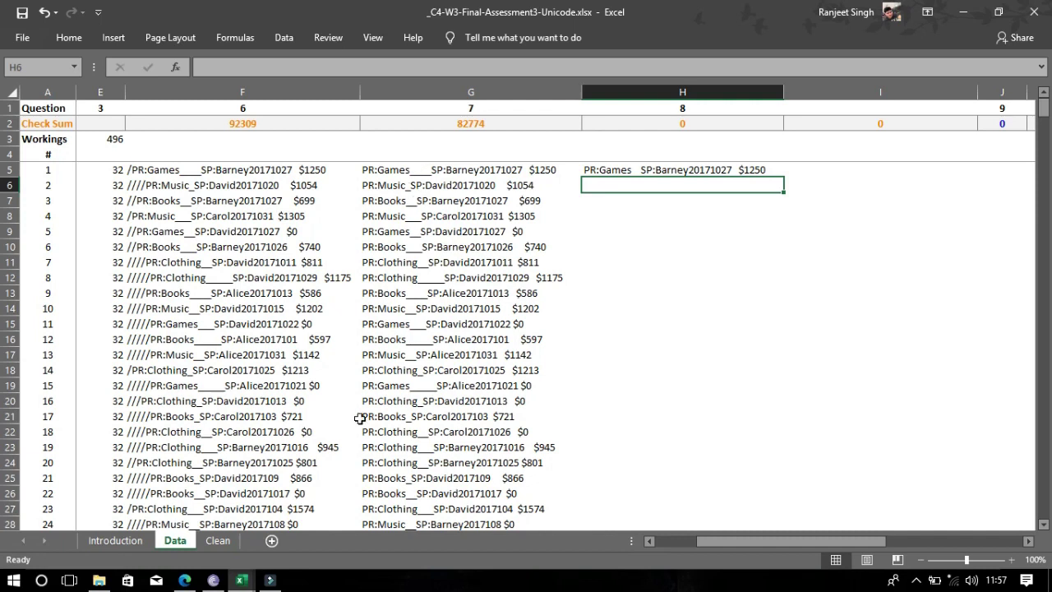
- Fill the SUBSTITUTE formula in cell H5 down column H for all records
left_click(693, 170)
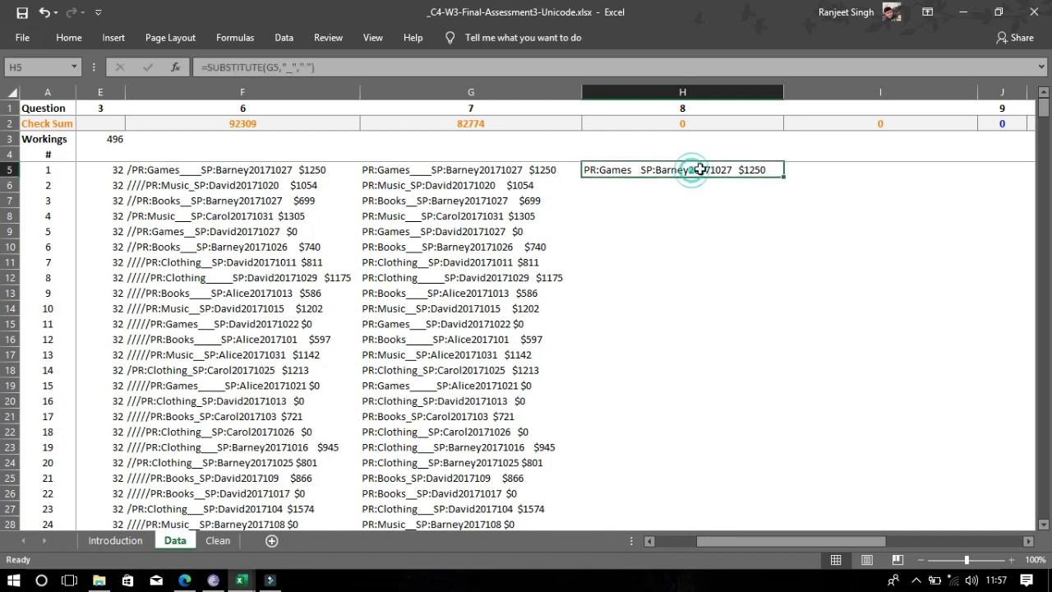
double_click(785, 177)
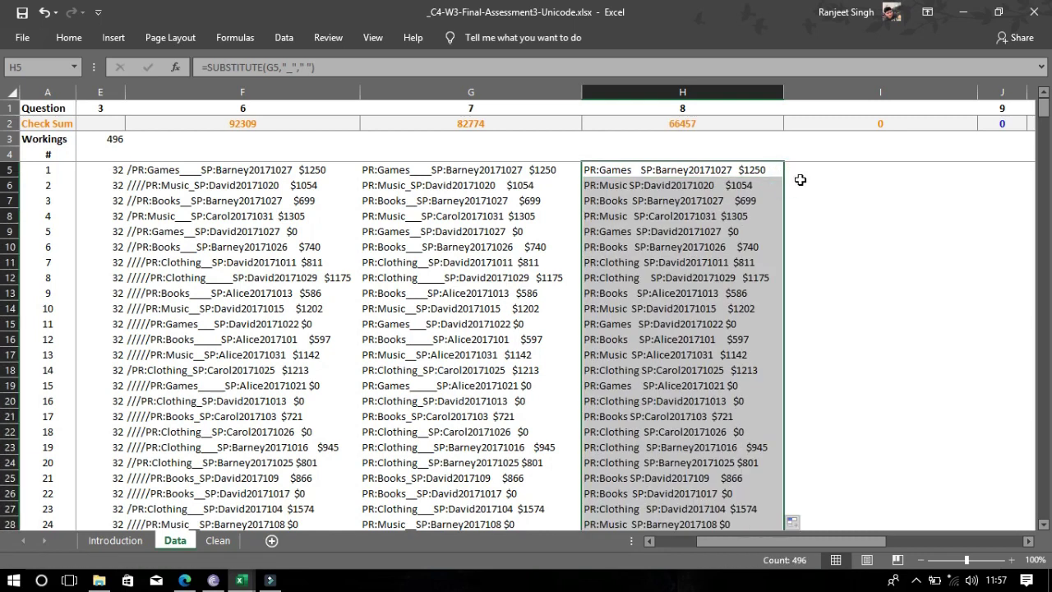
left_click(795, 184)
left_click(755, 228)
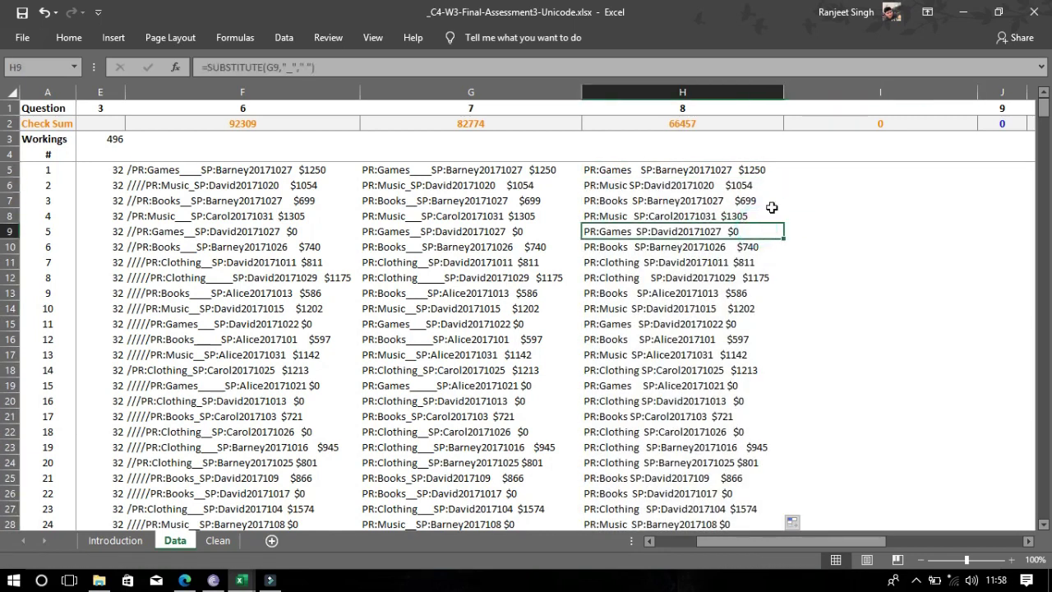
- Enter =TRIM(H5) in cell I5 and fill the formula down column I for all records
left_click(831, 167)
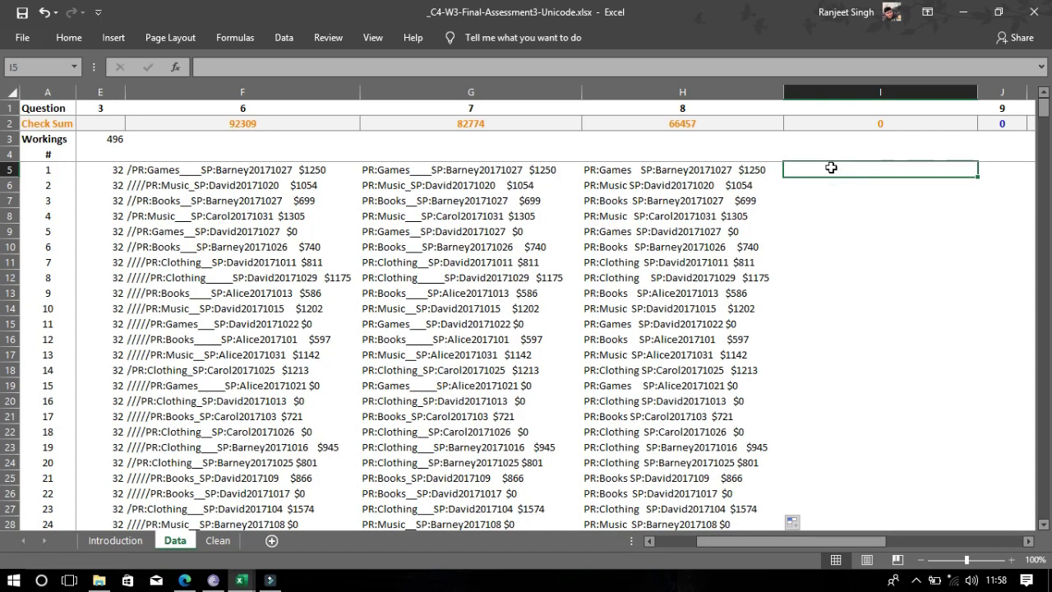
type("=")
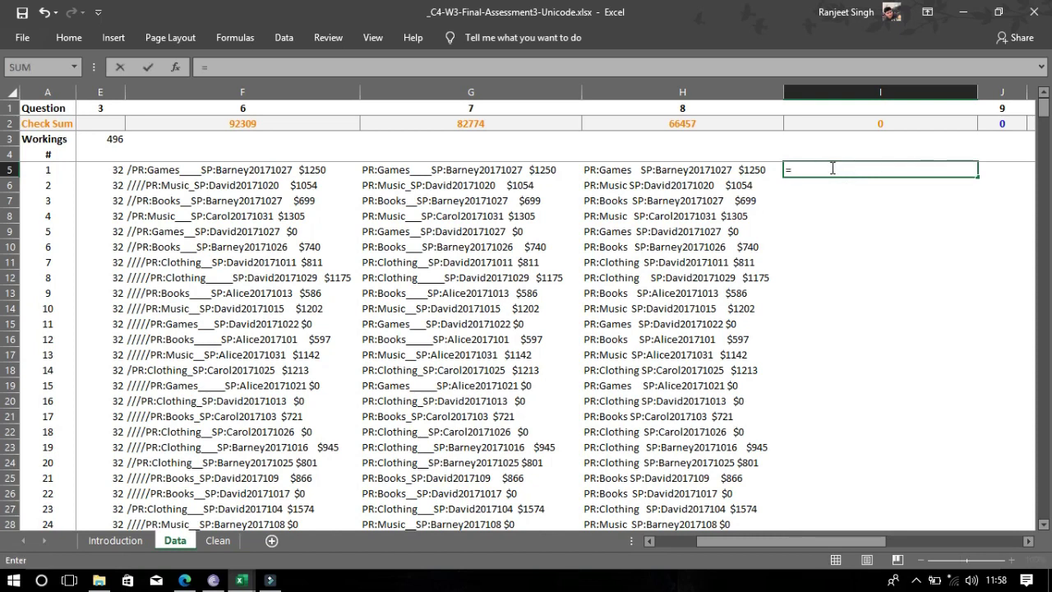
type("tr")
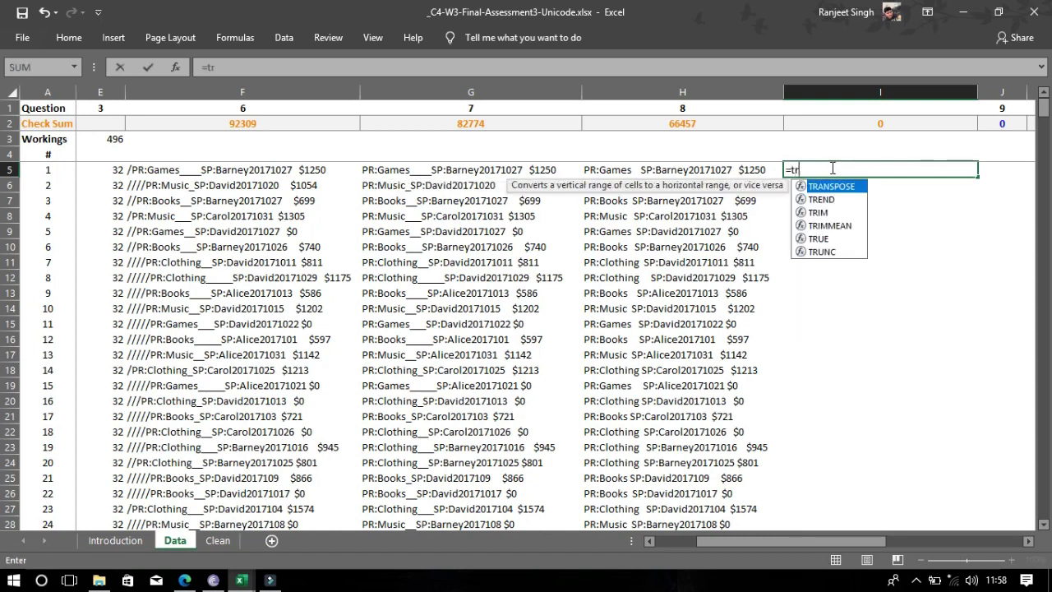
type("i")
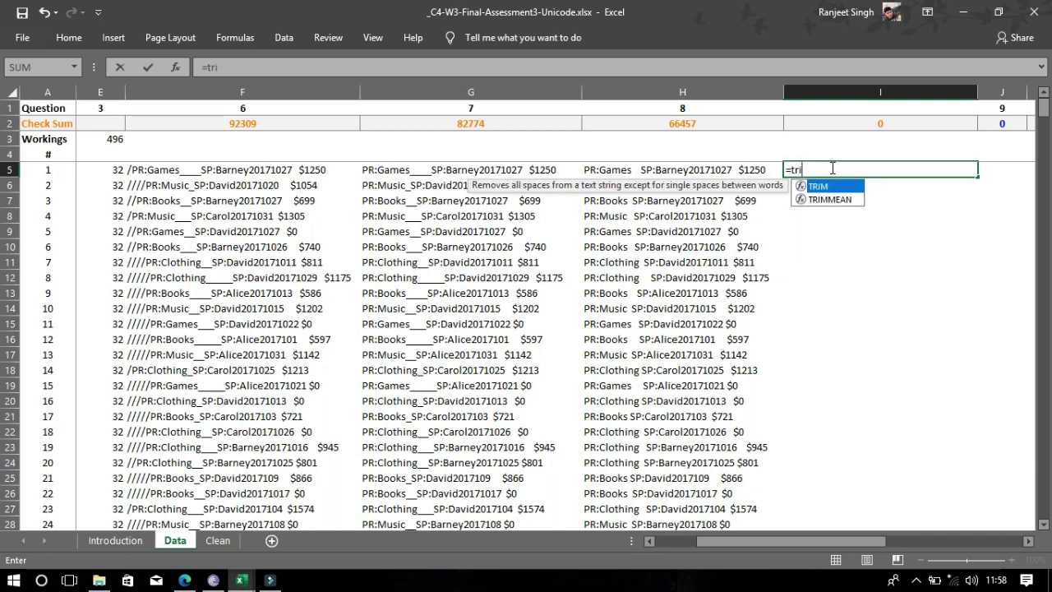
key("Tab")
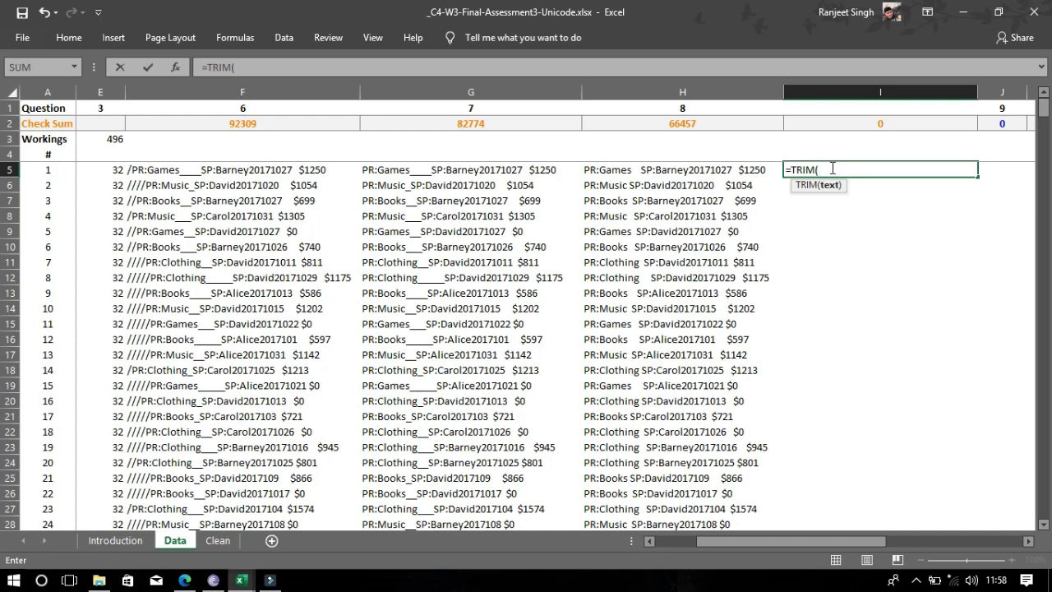
left_click(753, 168)
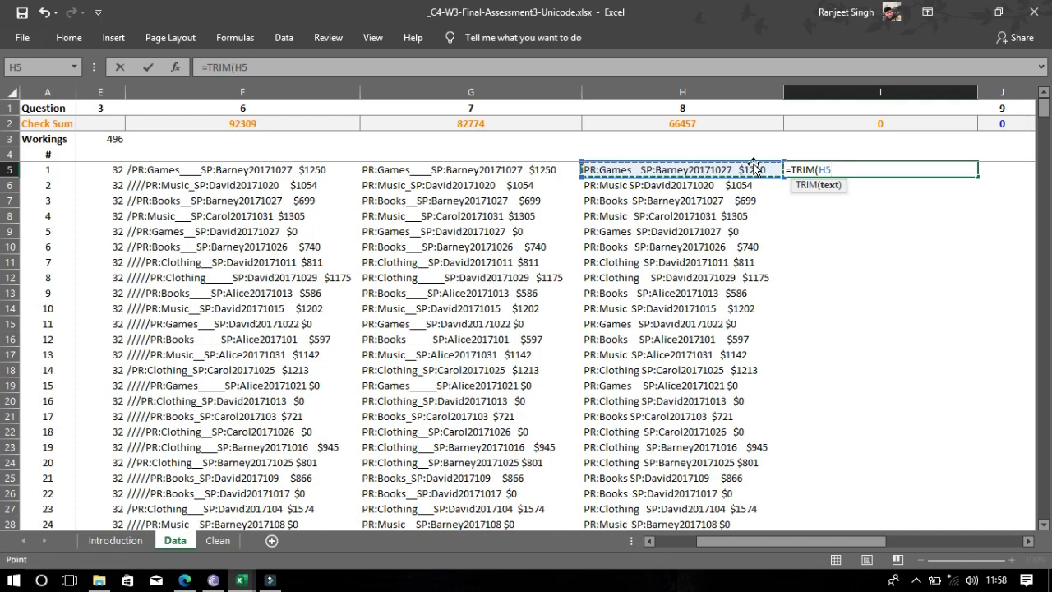
type(")")
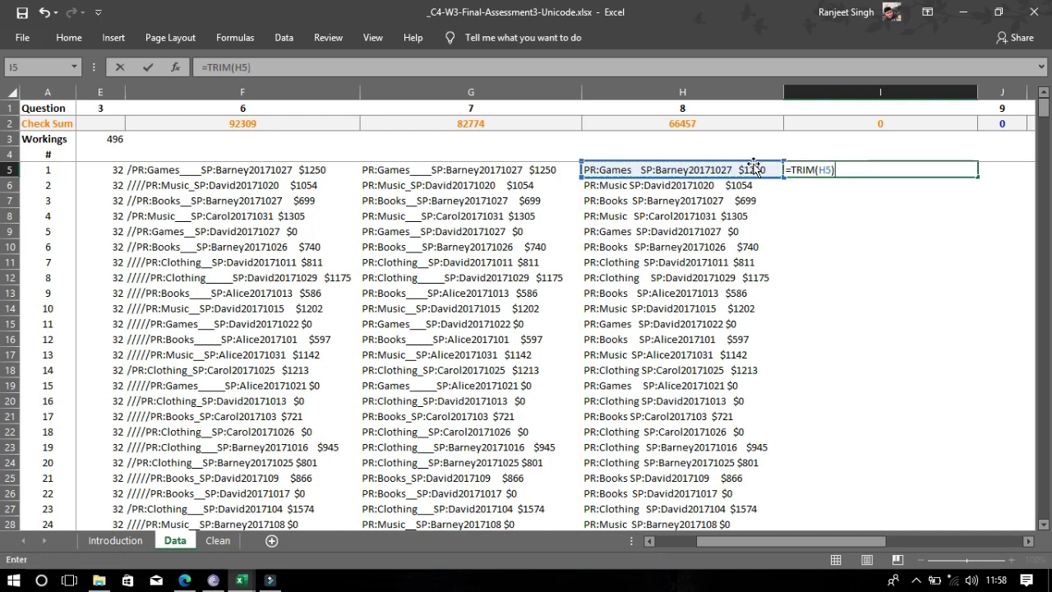
key("Return")
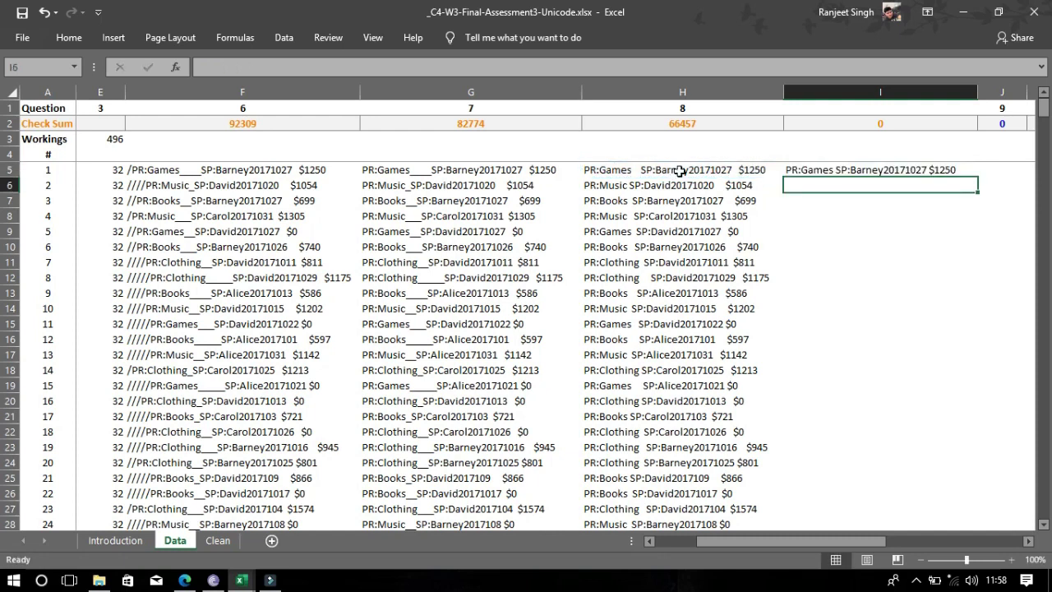
left_click(900, 169)
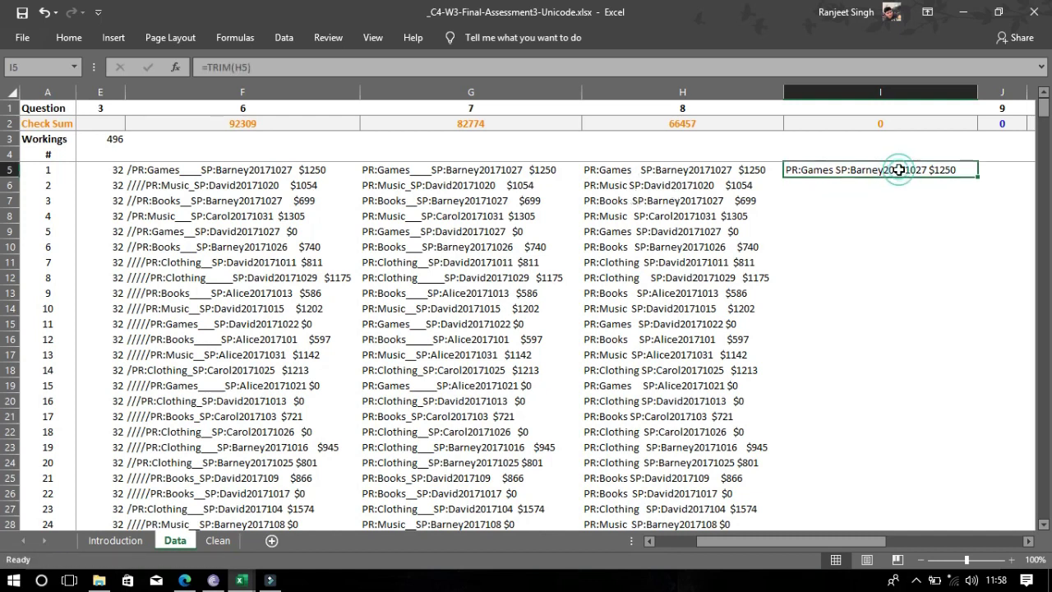
left_click(978, 176)
left_click(978, 176)
double_click(978, 176)
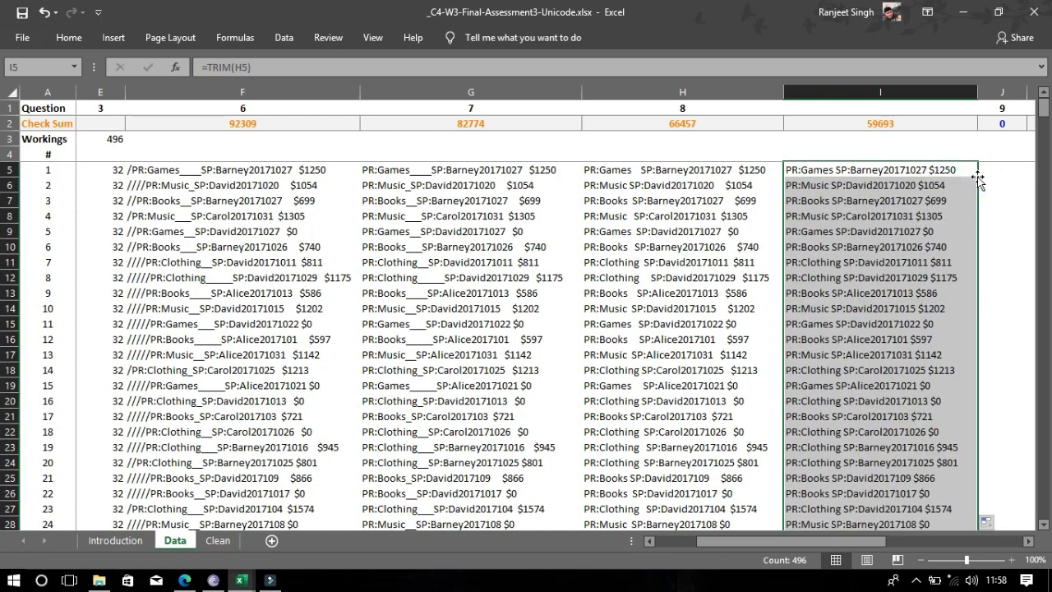
- Enter =LEN(I5) in cell J5 to count the characters of the first trimmed record
left_click_drag(760, 545, 802, 543)
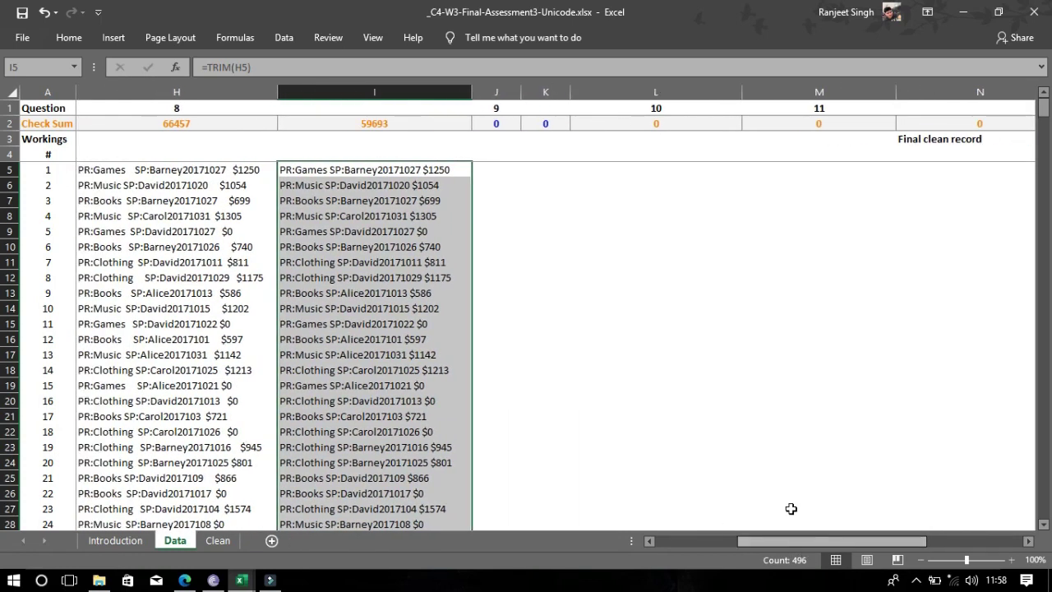
left_click(507, 169)
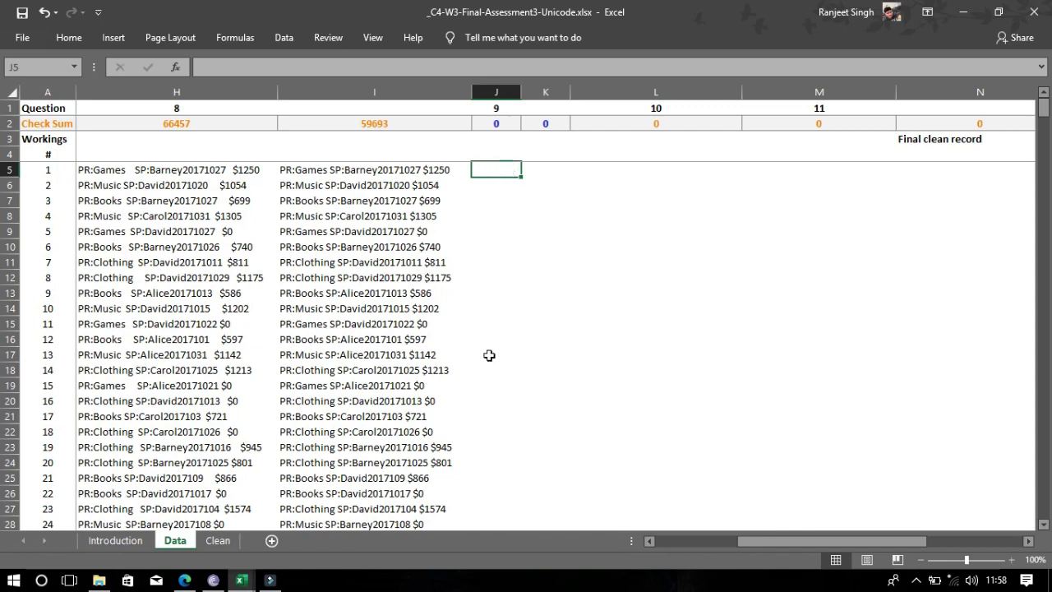
type("=")
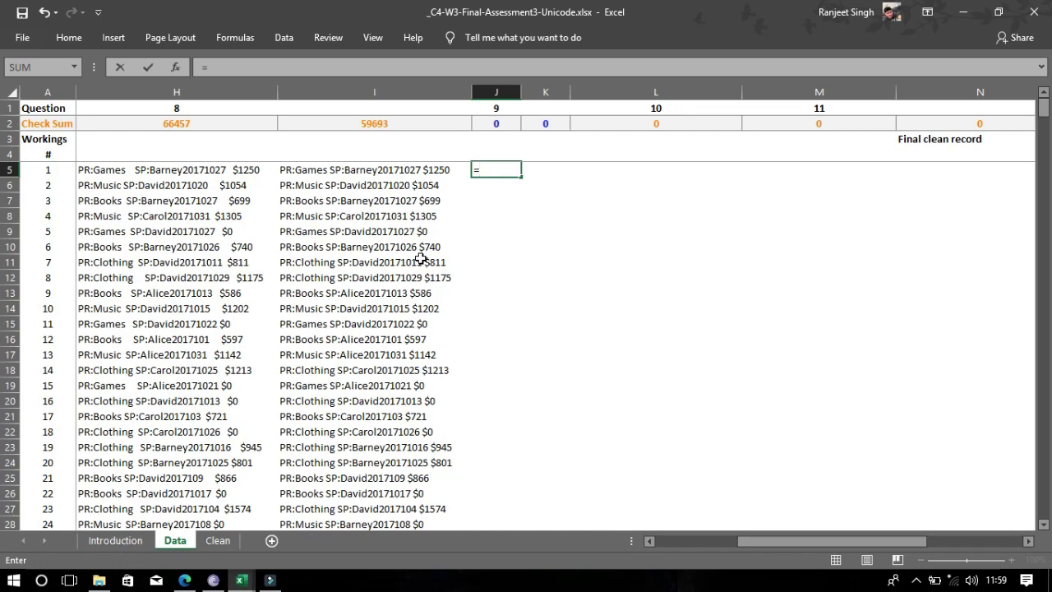
type("le")
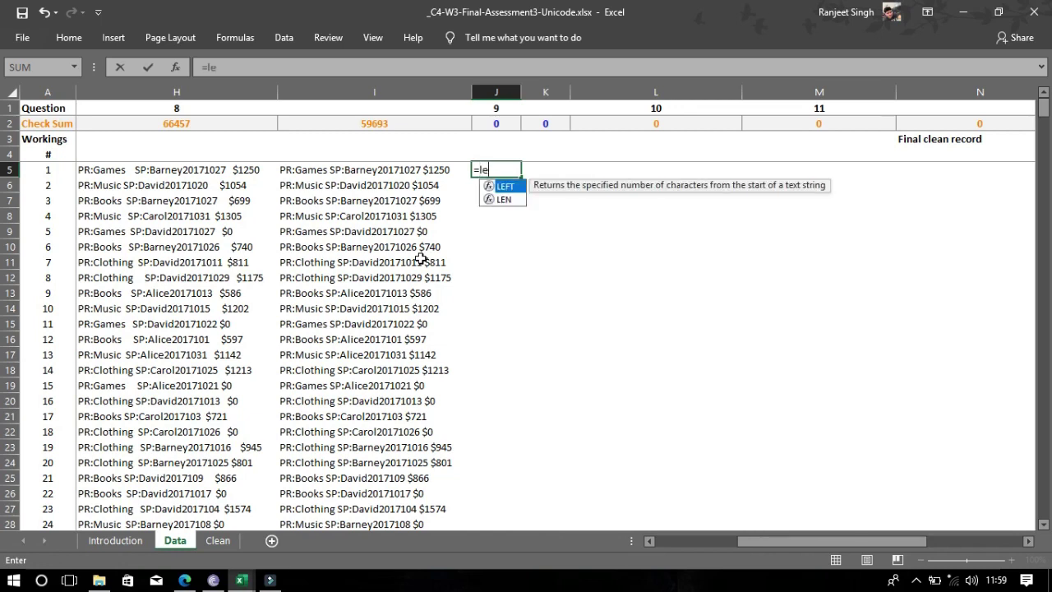
key("Down")
key("Tab")
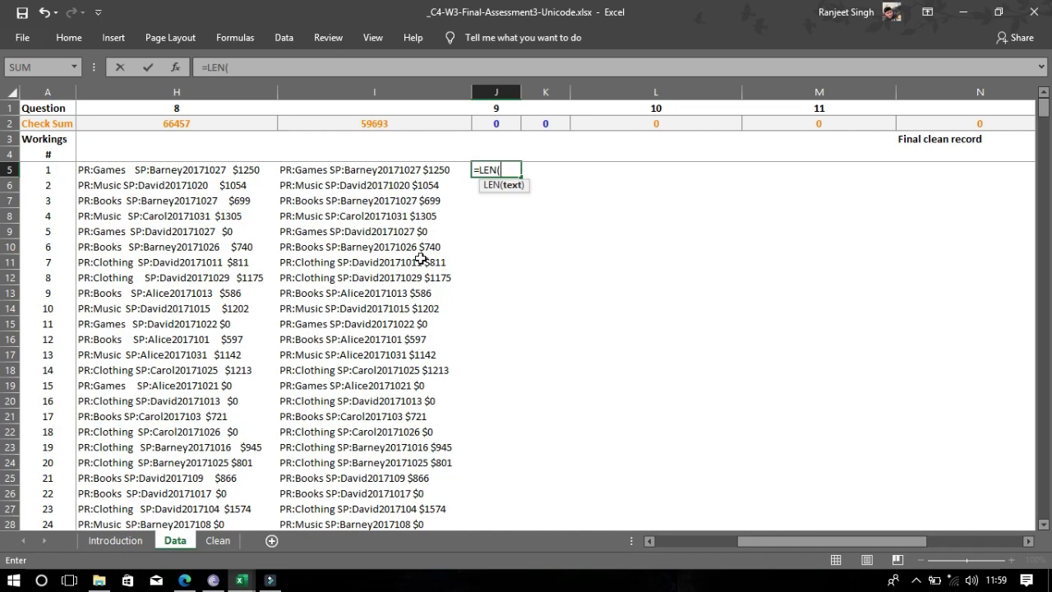
left_click(380, 171)
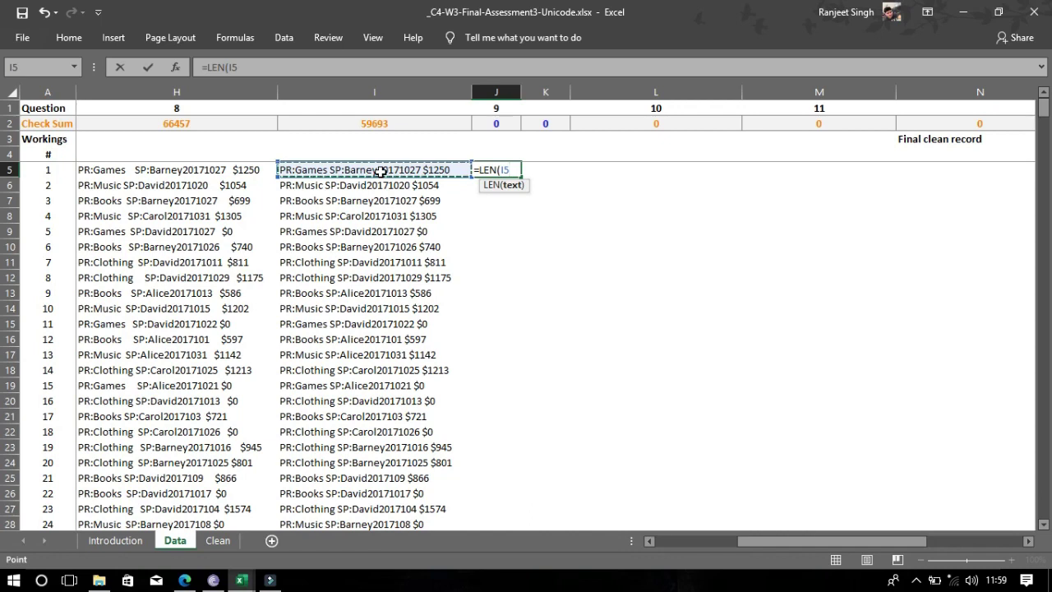
key("Return")
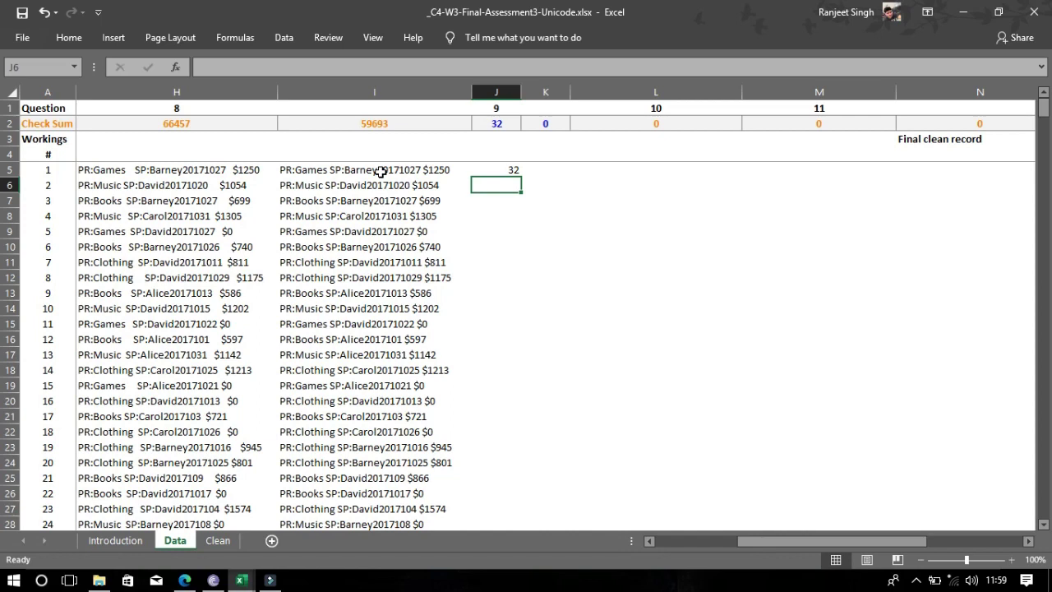
- Enter =CODE(J5) in cell K5 for the first record
left_click(546, 168)
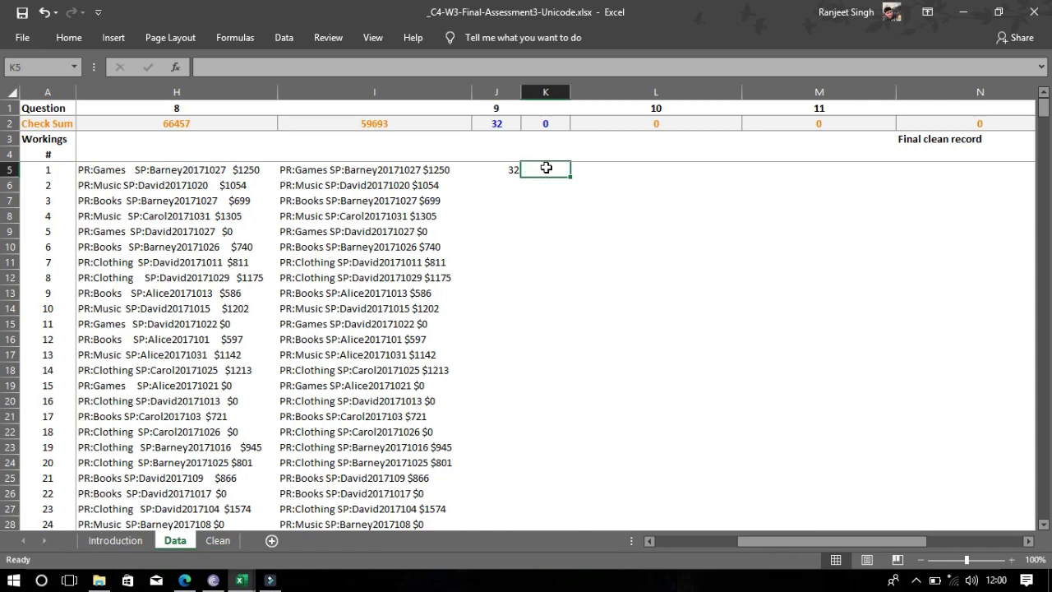
type("=cod")
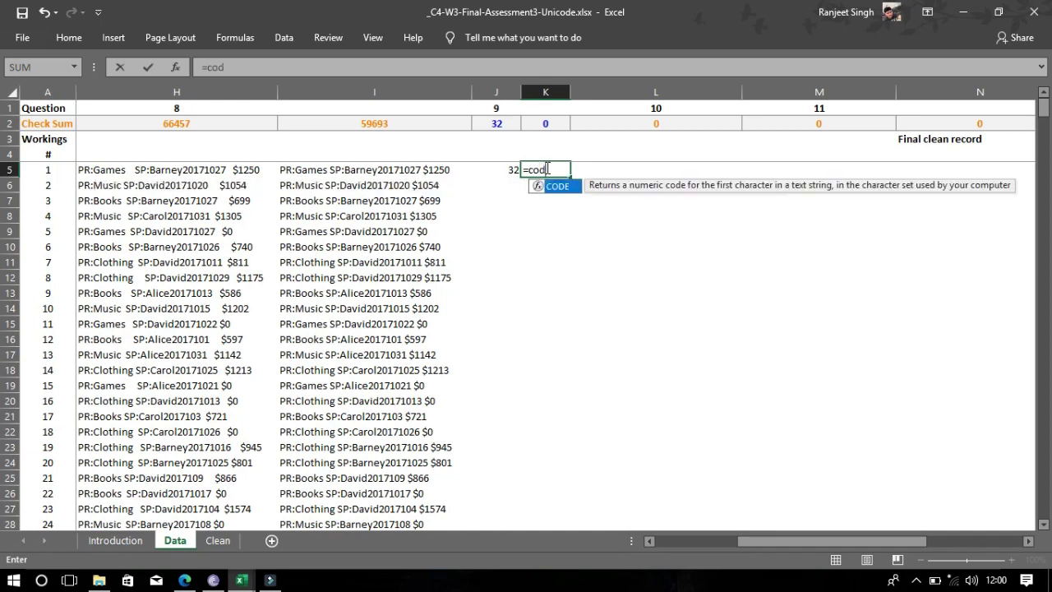
key("Tab")
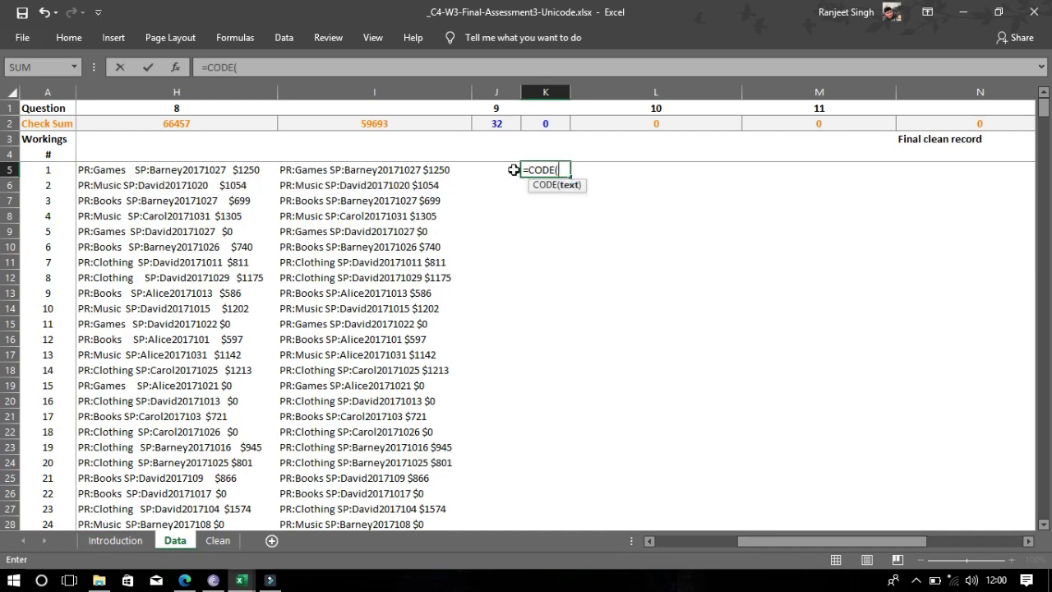
left_click(511, 169)
key("Return")
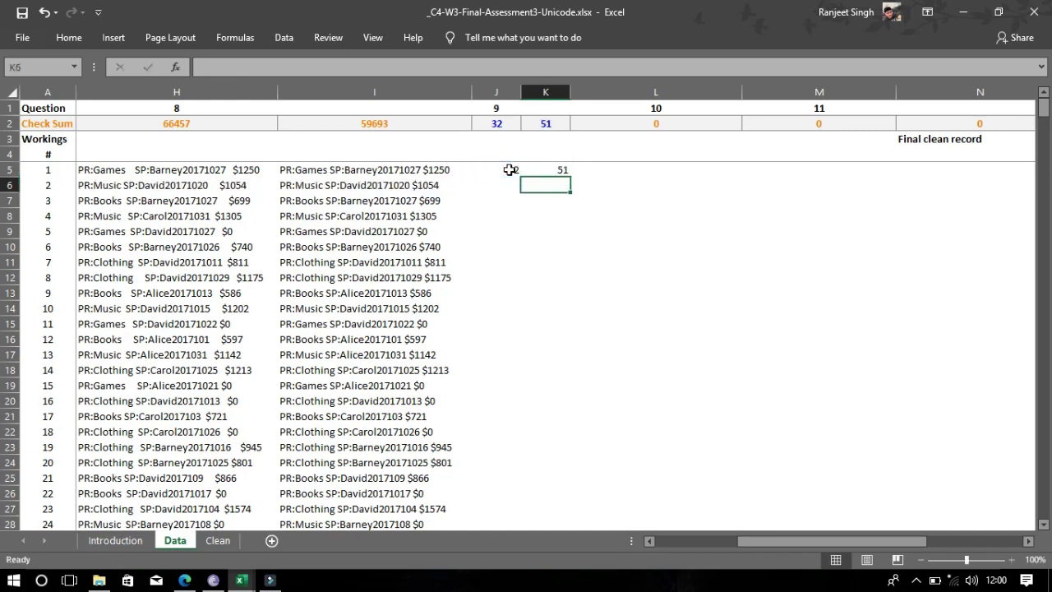
- Fill the LEN formula in J5 and the CODE formula in K5 down their columns for all records
left_click(509, 169)
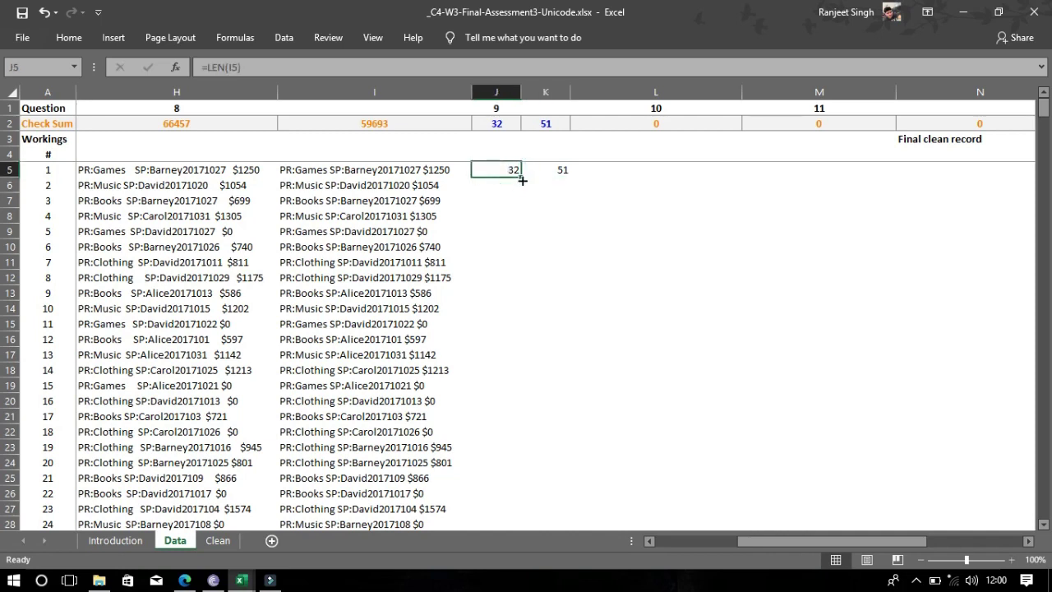
double_click(520, 176)
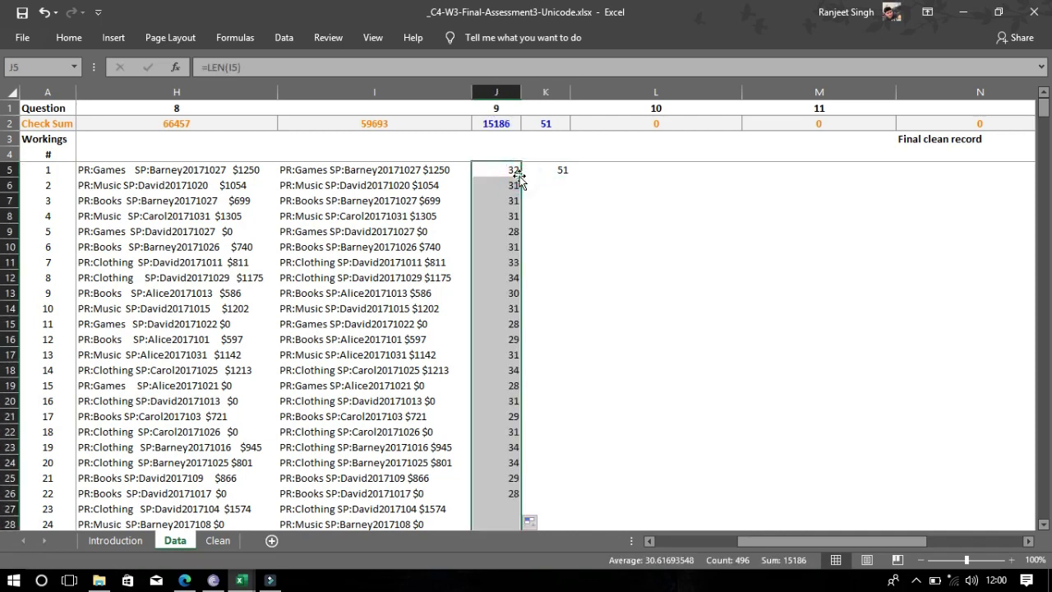
left_click(564, 175)
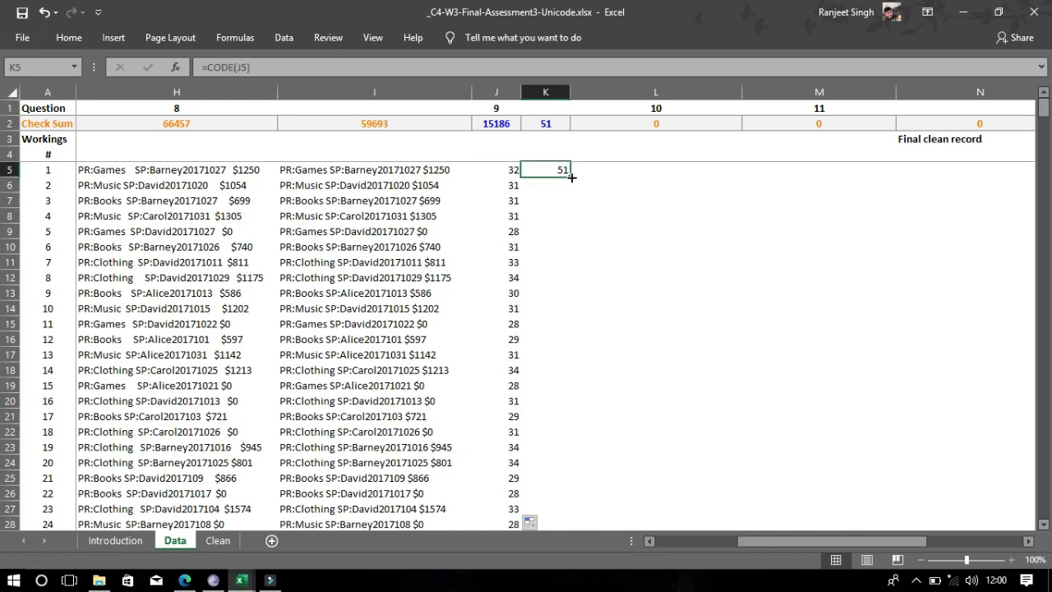
left_click(571, 176)
double_click(572, 176)
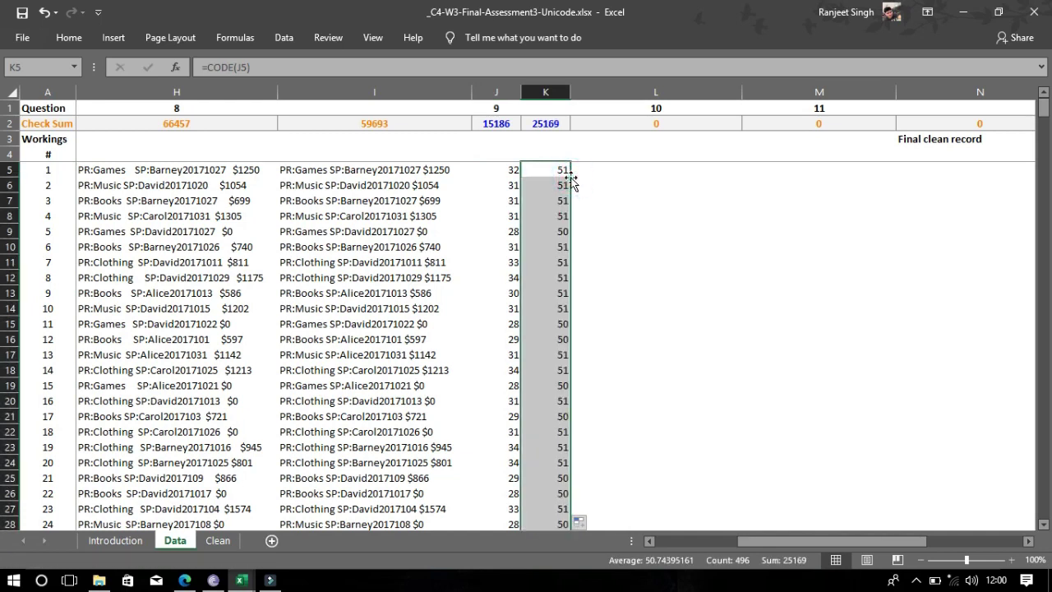
left_click(605, 181)
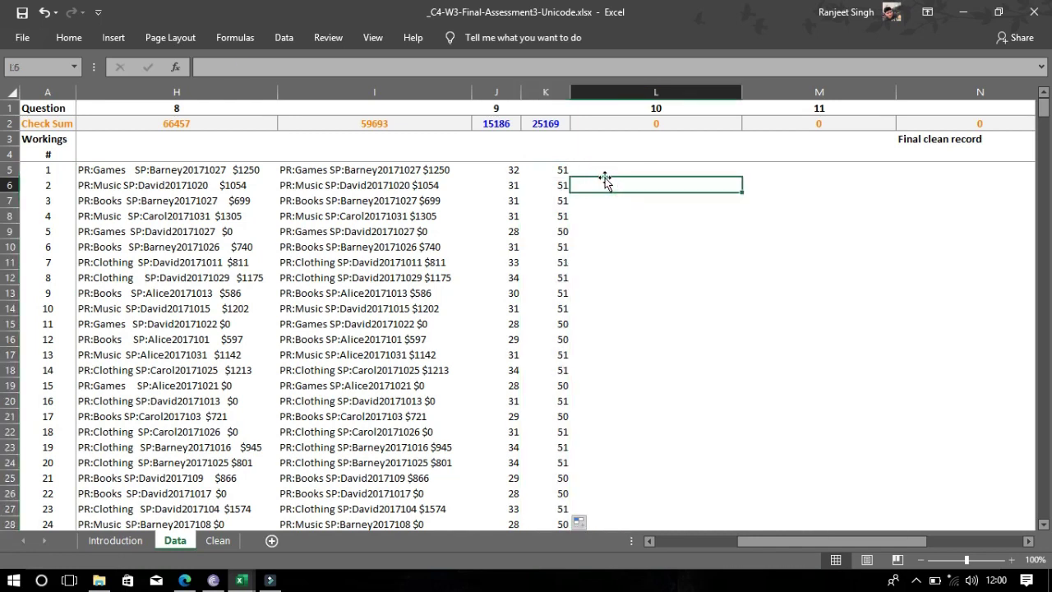
left_click(557, 170)
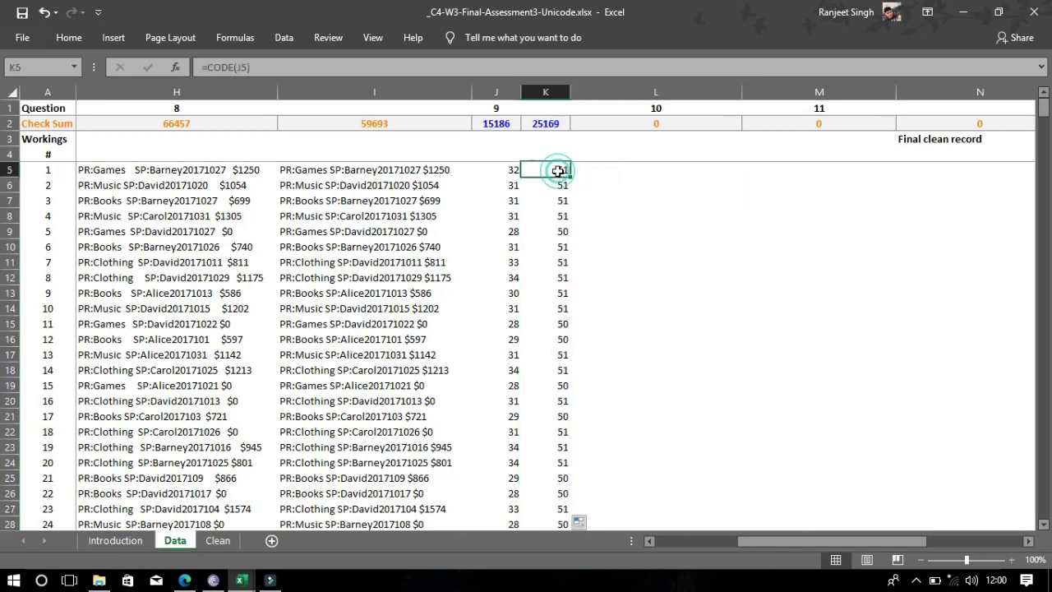
left_click(556, 186)
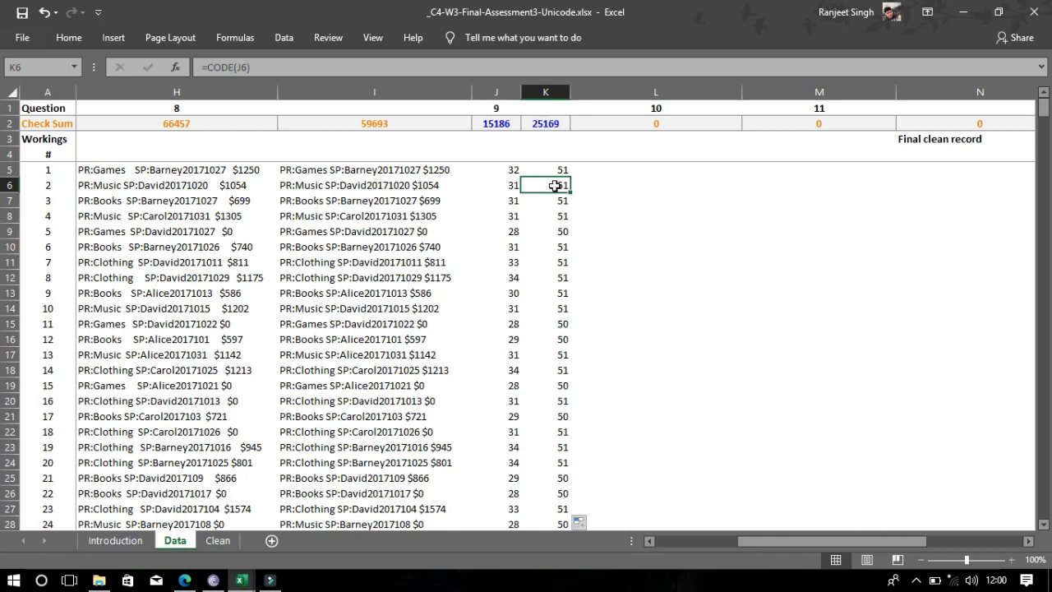
left_click(562, 169)
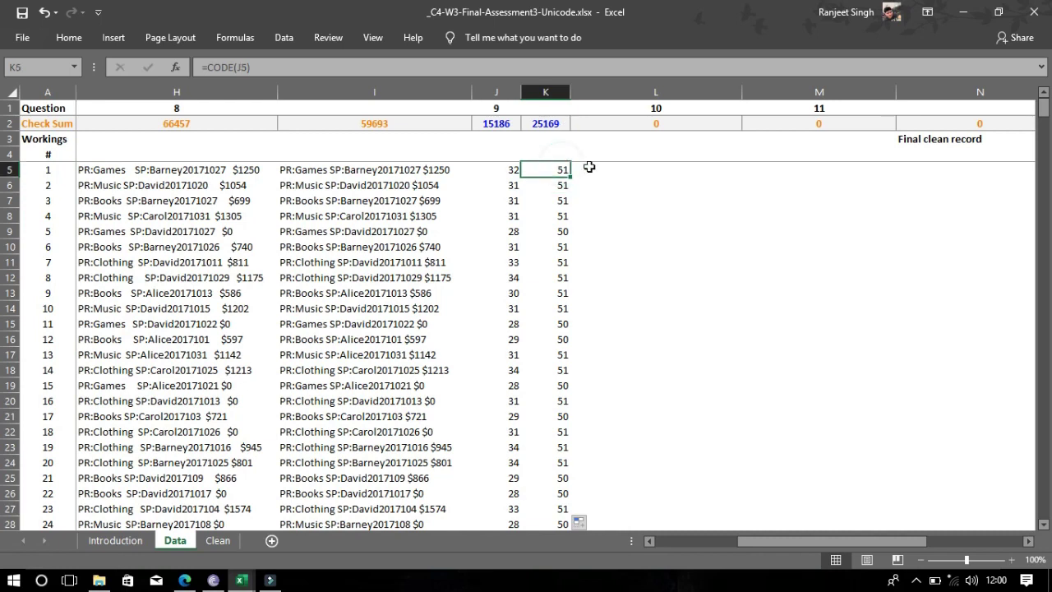
- Enter =SUBSTITUTE(I5,"PR:","") in cell L5 to remove the PR: prefix from the first trimmed record
left_click(602, 168)
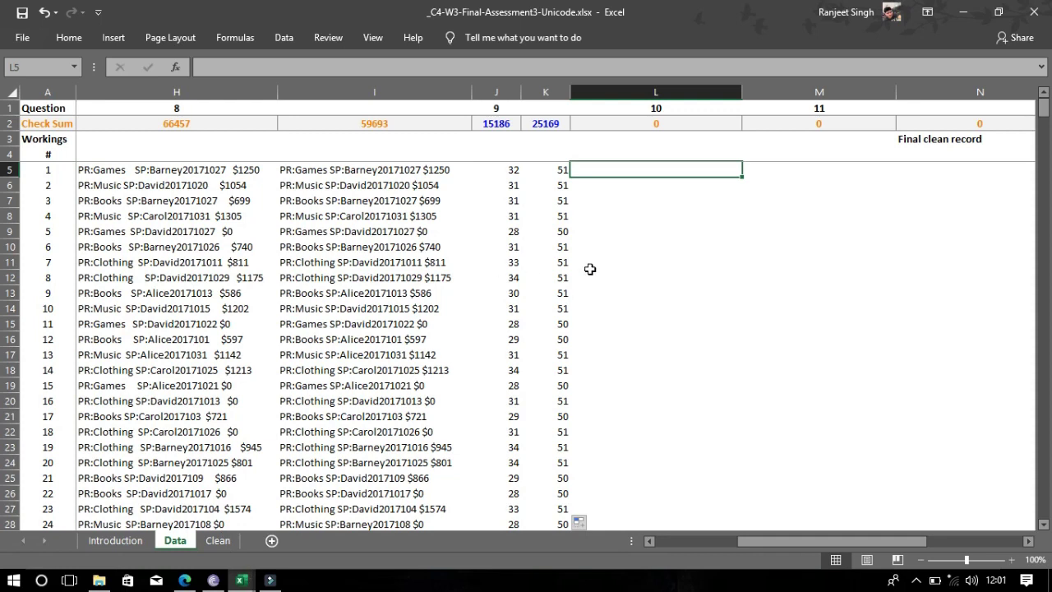
type("=su")
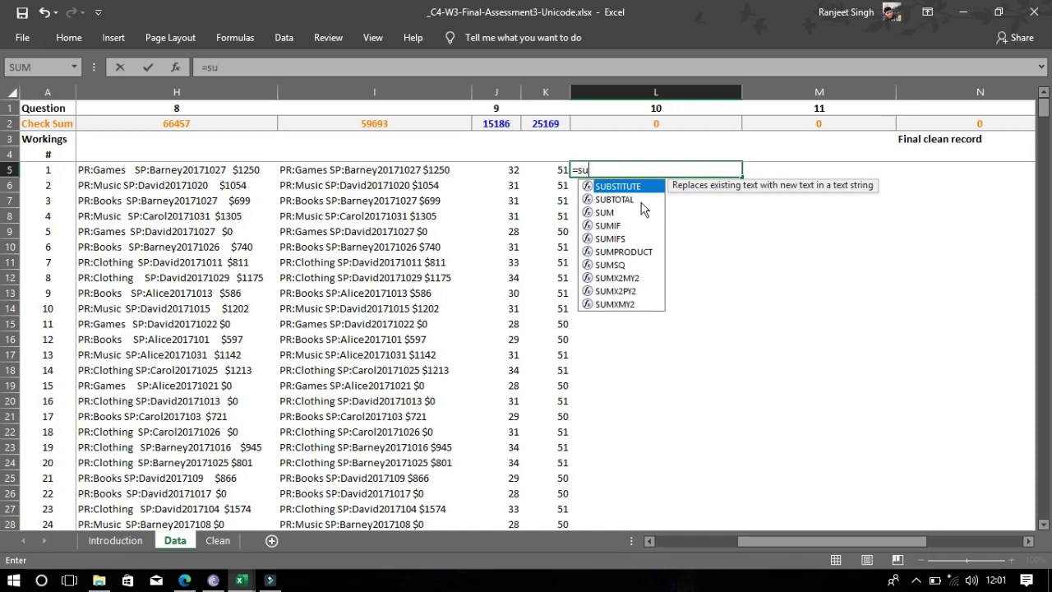
key("Tab")
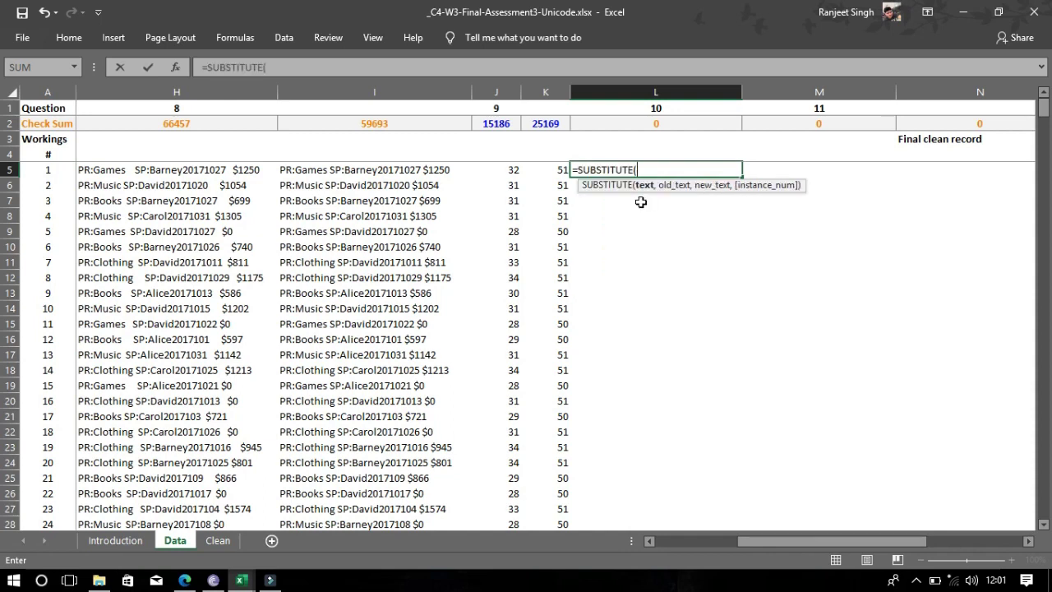
left_click(433, 169)
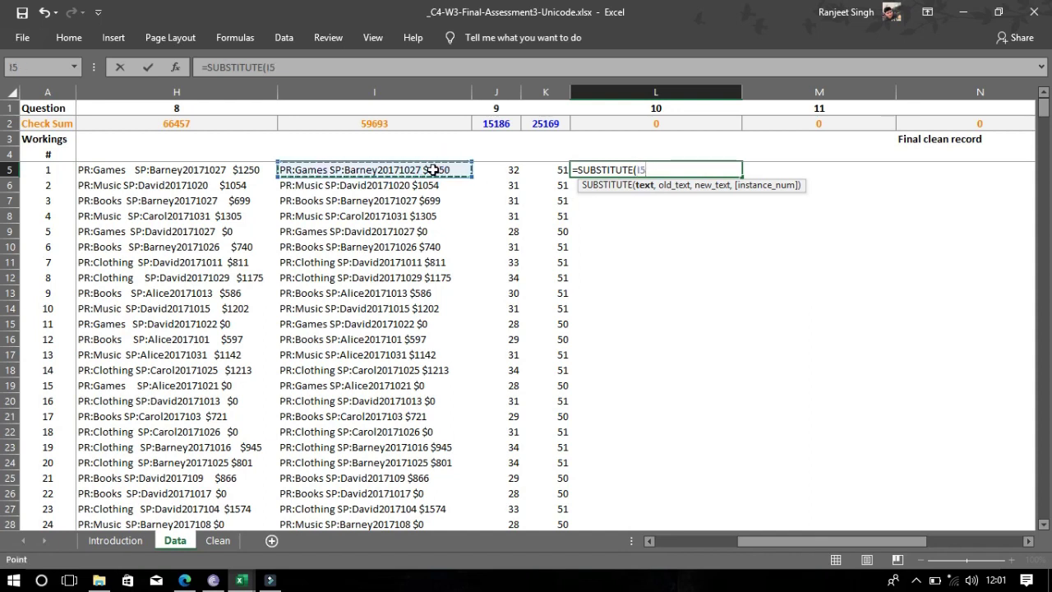
type(",")
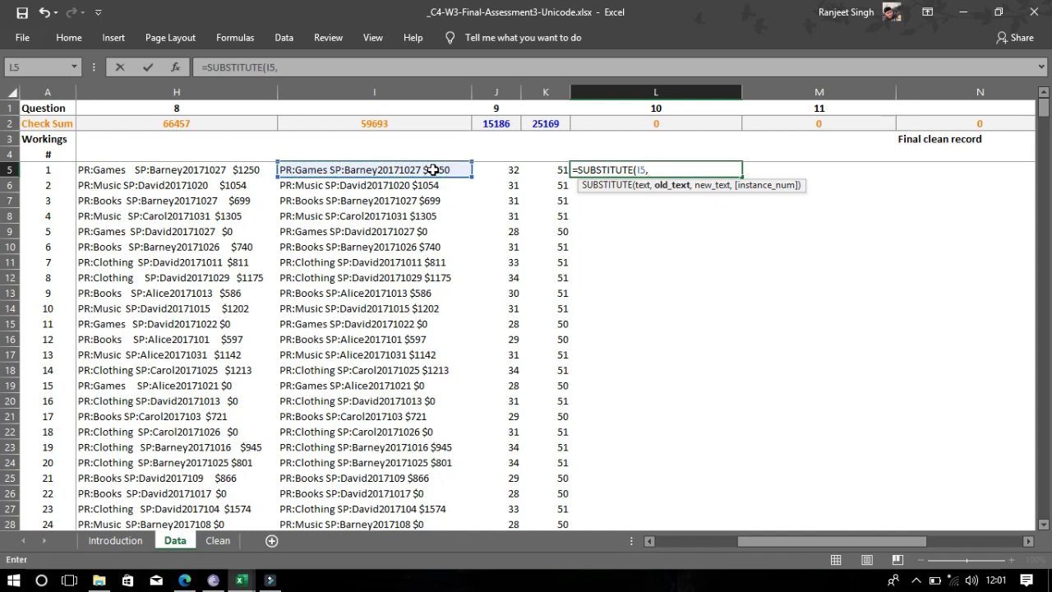
type("\"PR:")
type("\",")
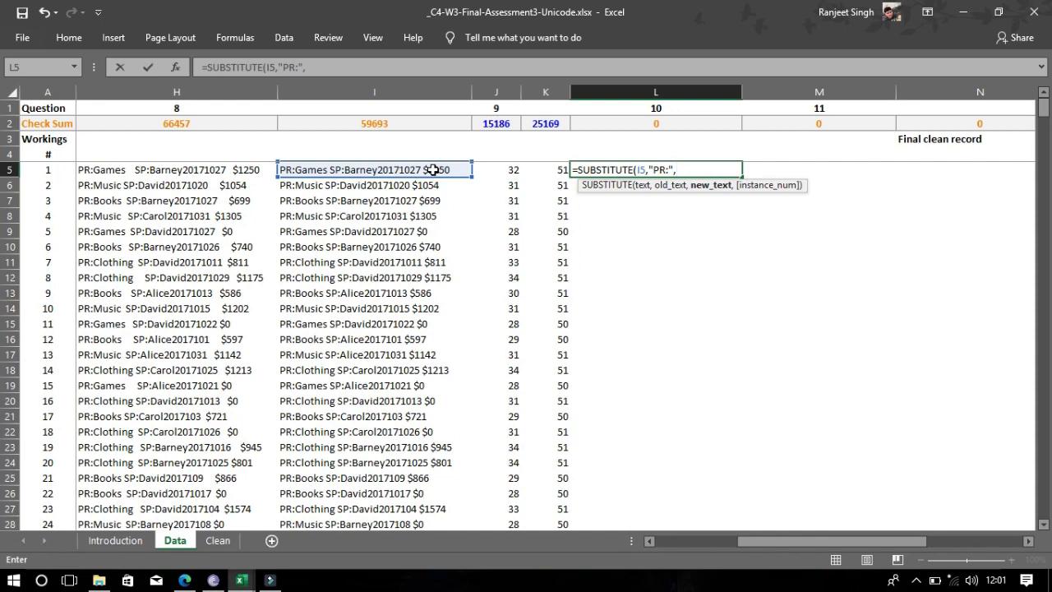
type("\"\")")
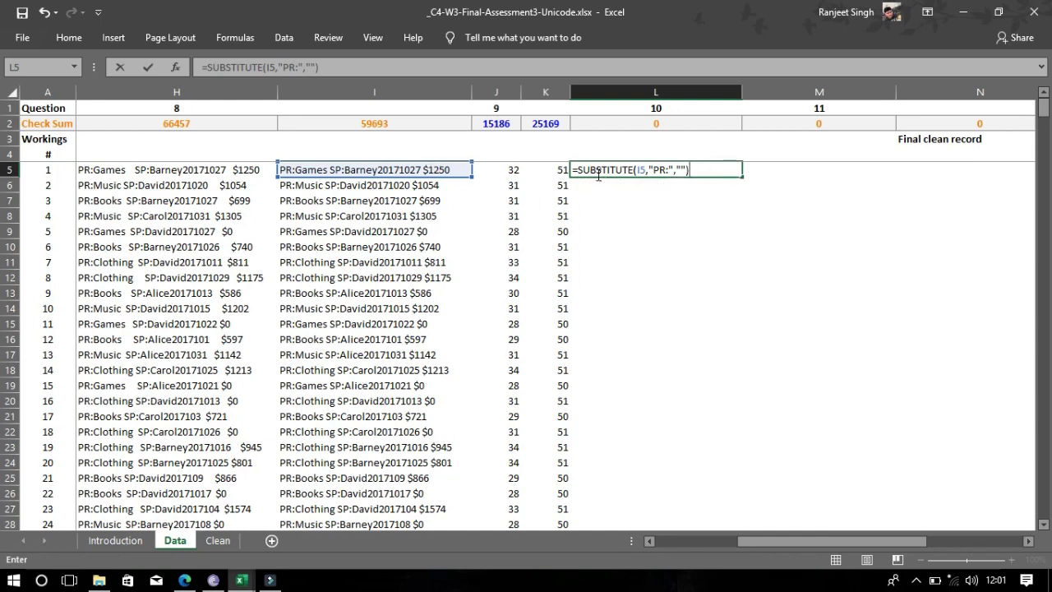
key("Return")
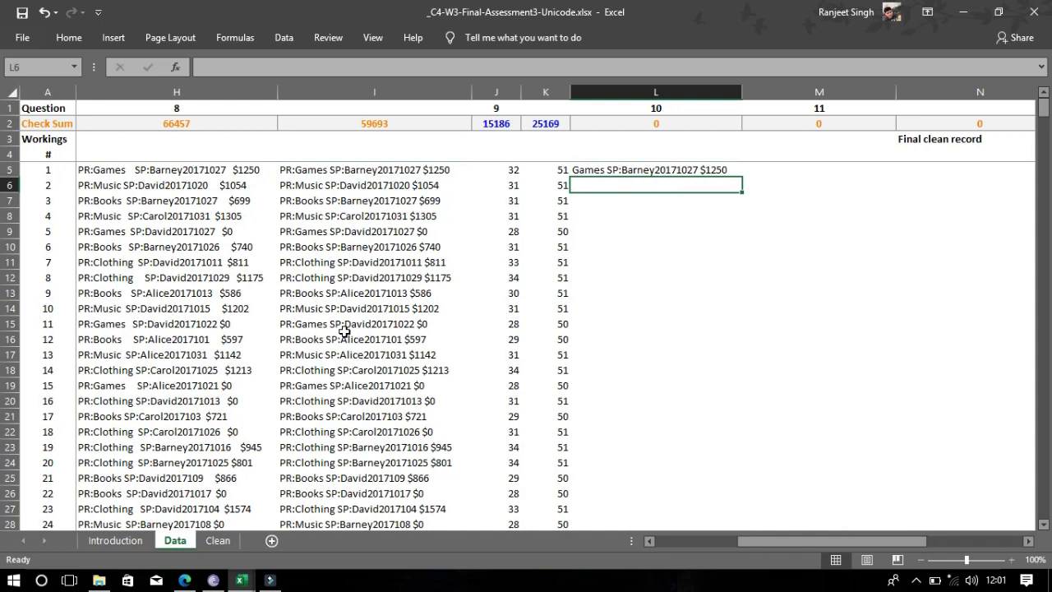
- Fill the SUBSTITUTE formula in L5 down column L for all records
left_click(506, 327)
left_click(640, 172)
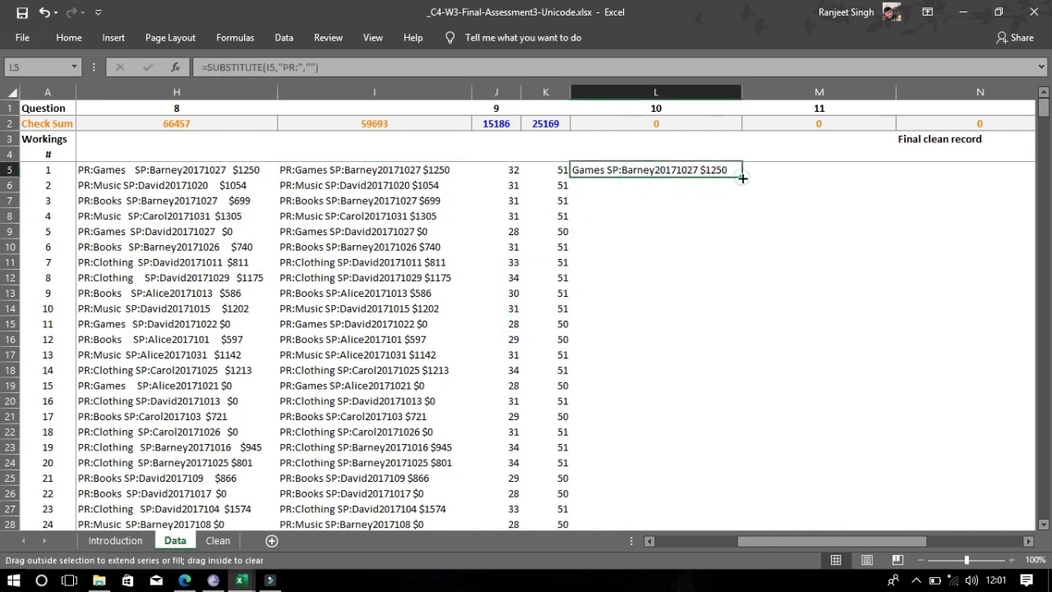
double_click(743, 177)
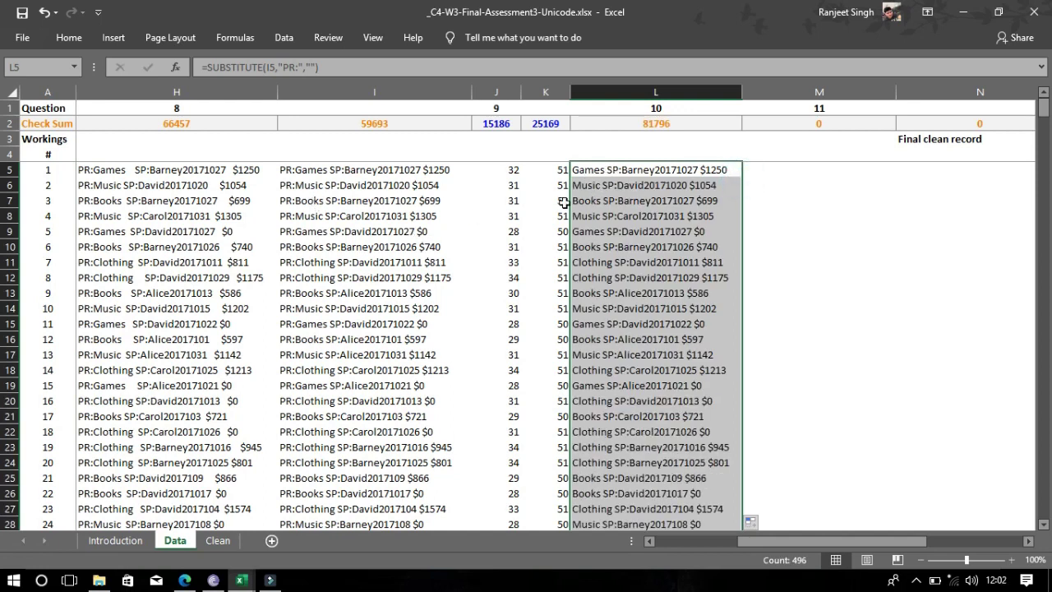
- Enter =SUBSTITUTE(L5,"SP:","") in cell M5 and fill the formula down column M for all records
left_click(806, 167)
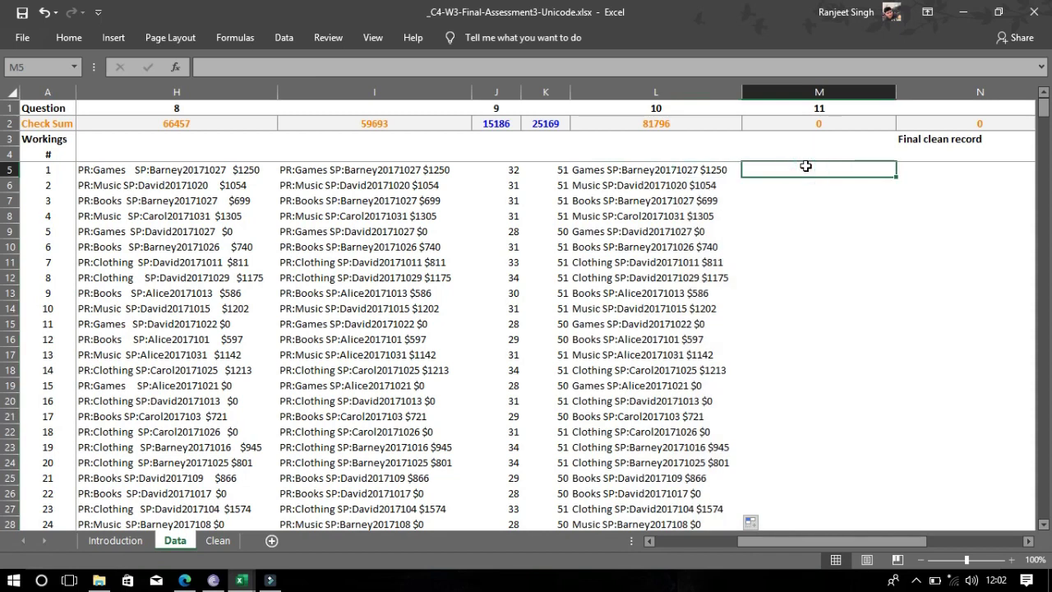
type("=sub")
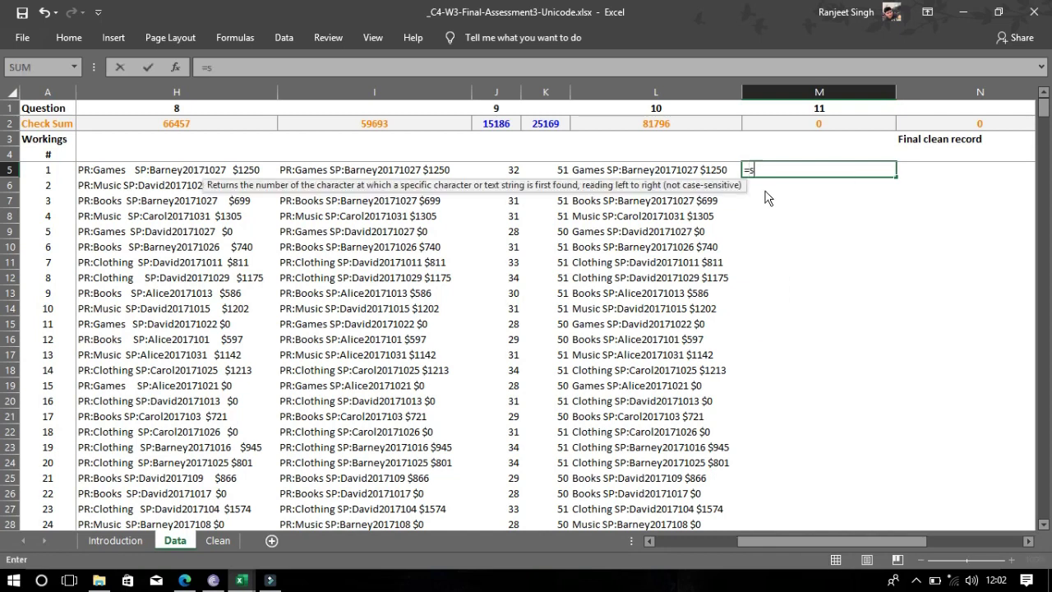
key("Tab")
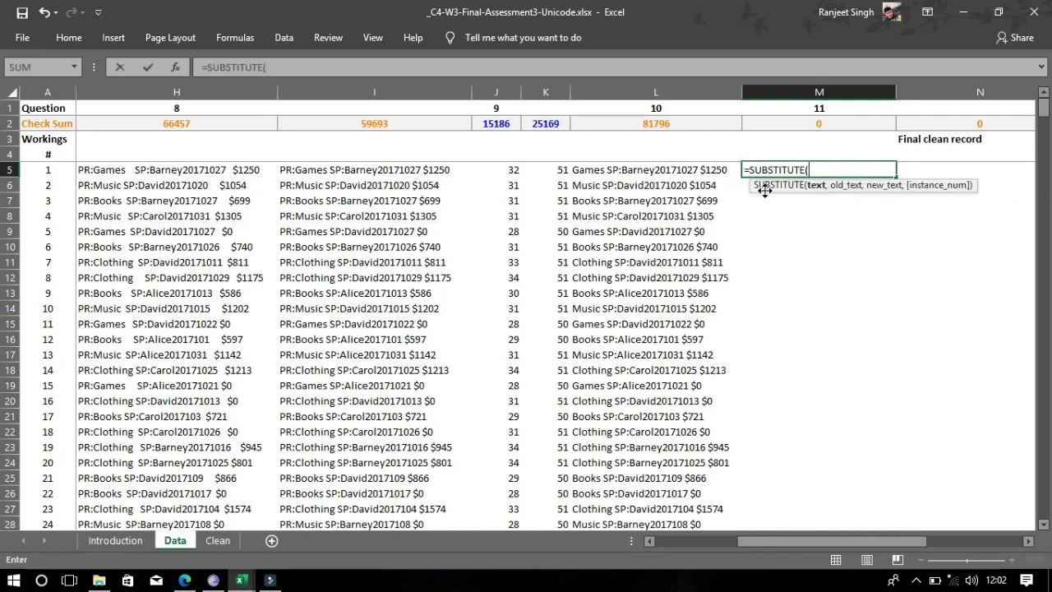
left_click(634, 171)
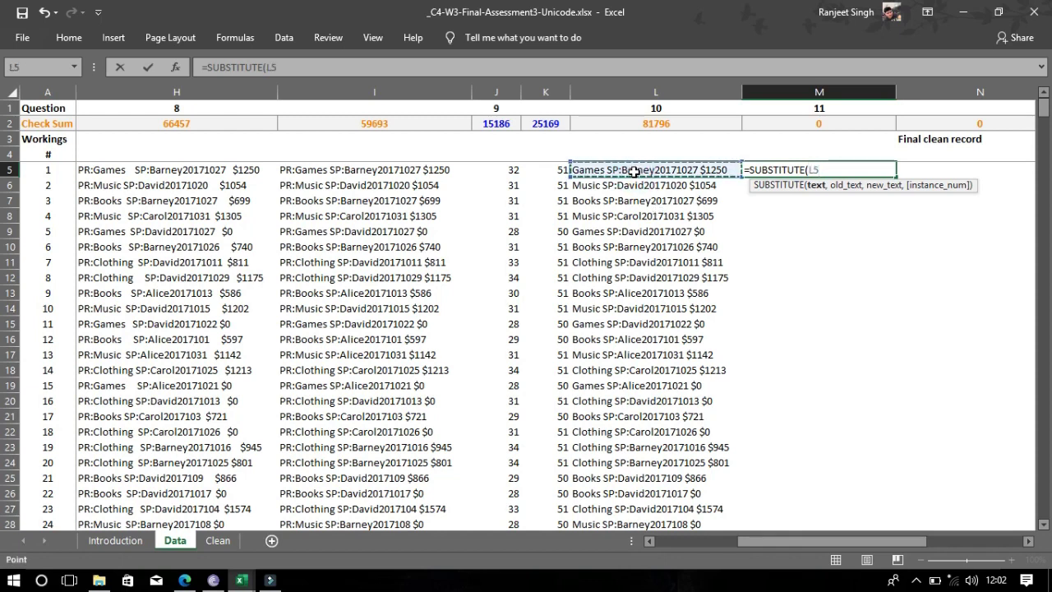
type(",:")
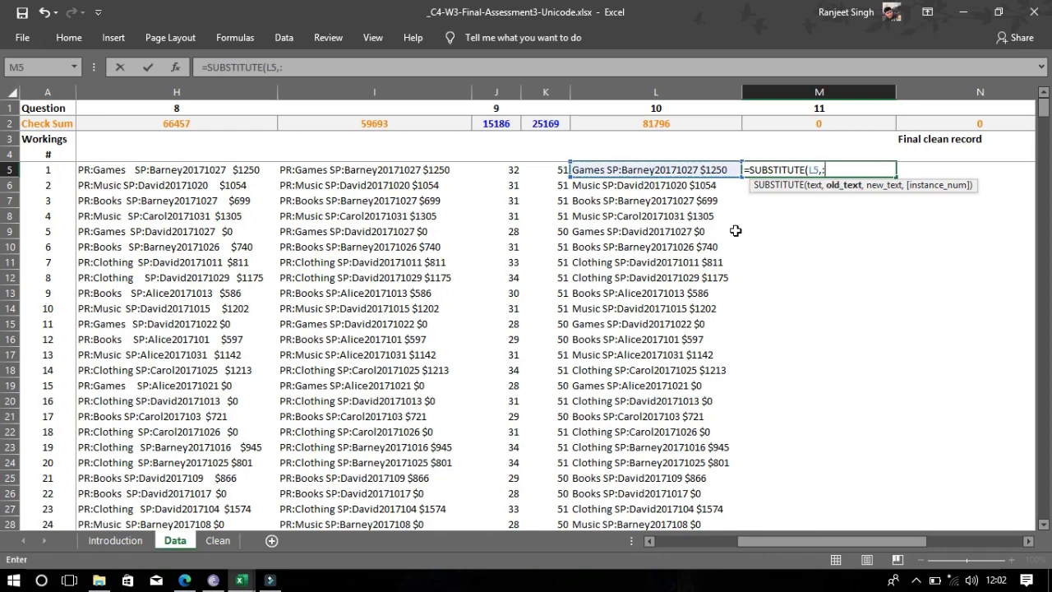
key("BackSpace")
type("\"SP:\",\"\"")
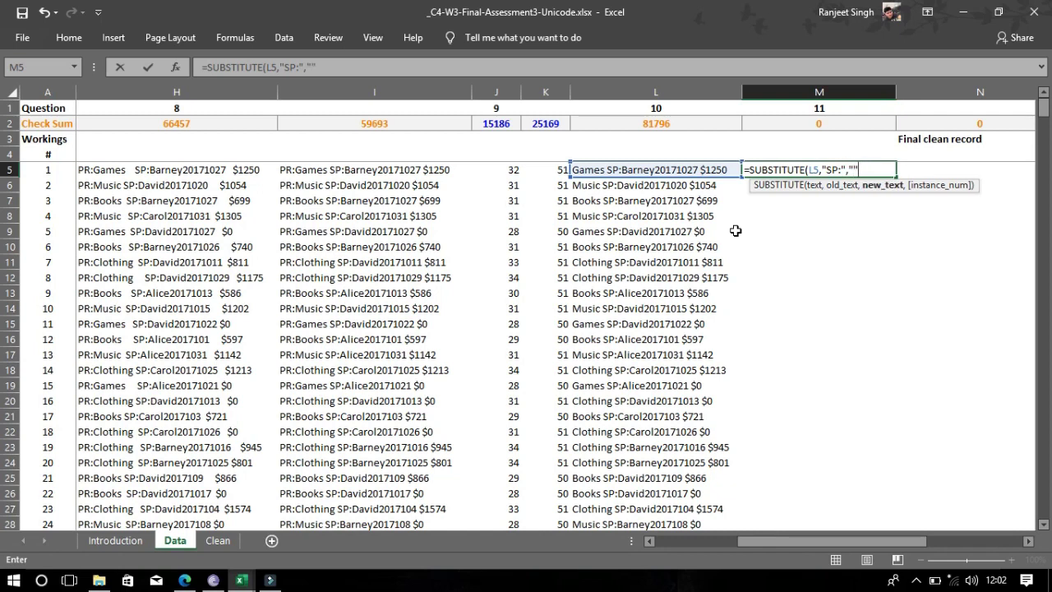
type(")")
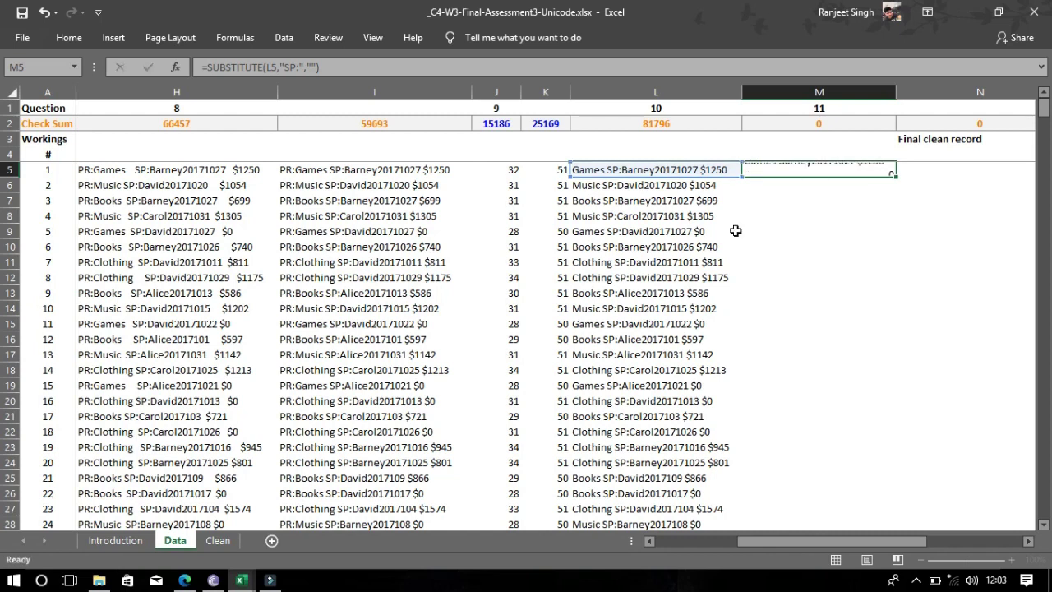
key("Return")
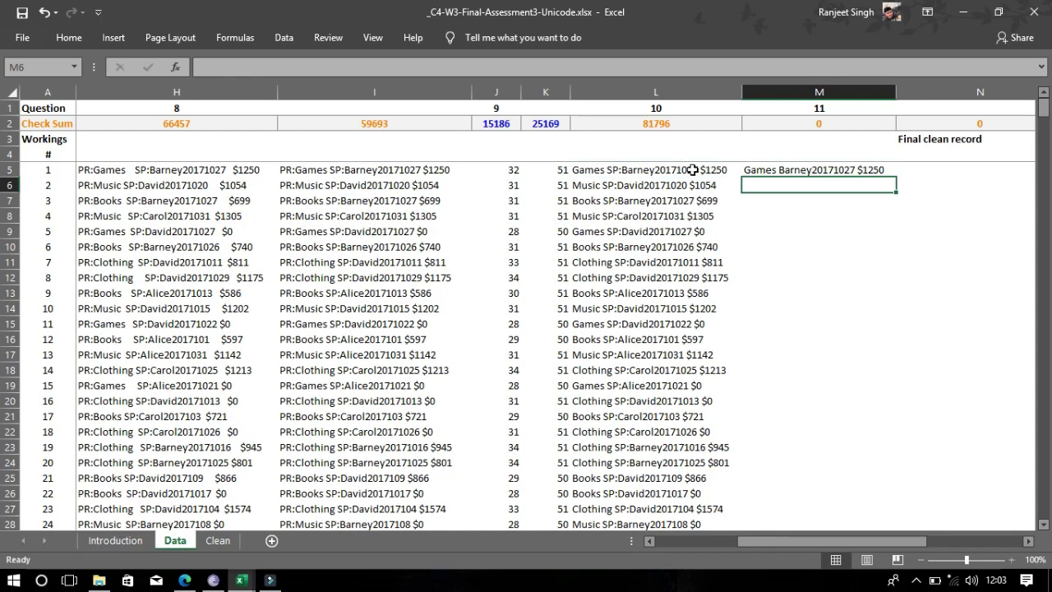
double_click(754, 169)
left_click(756, 169)
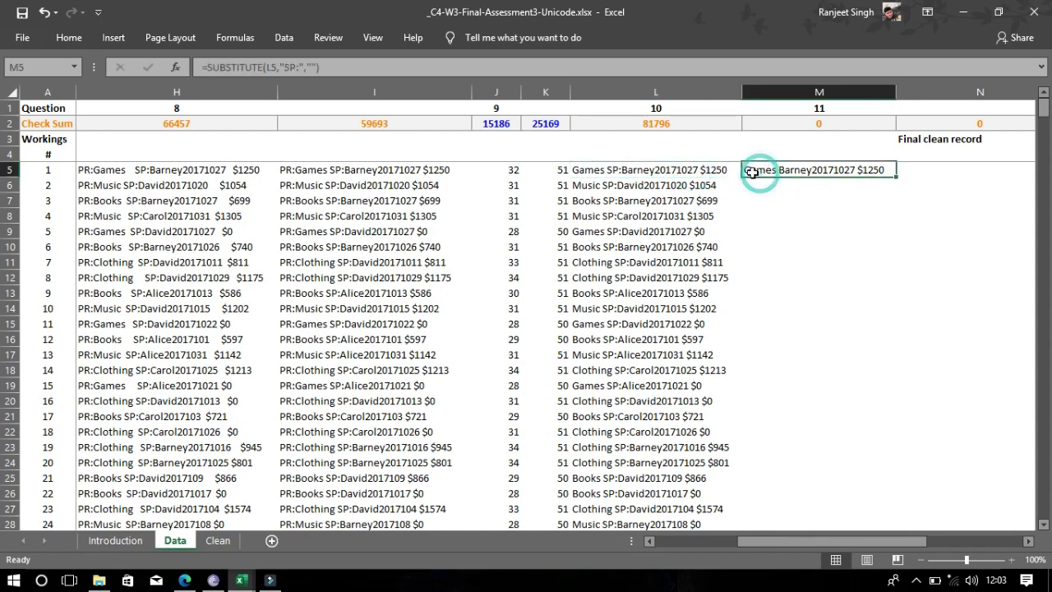
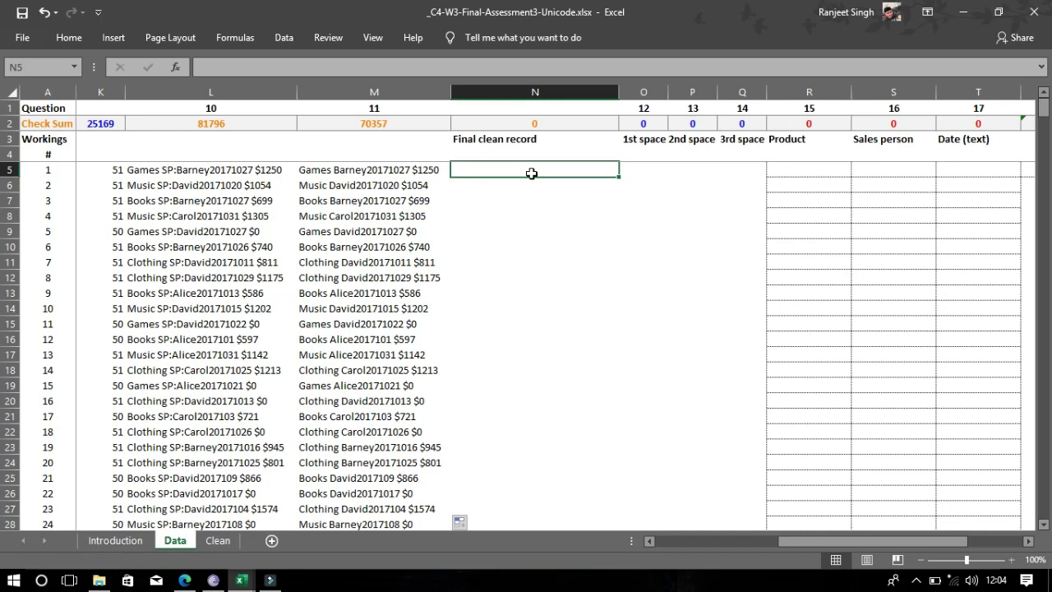
- Enter =SUBSTITUTE(M5,"201710"," 201710") in cell N5 to insert a space before the date in the first final clean record
type("=su")
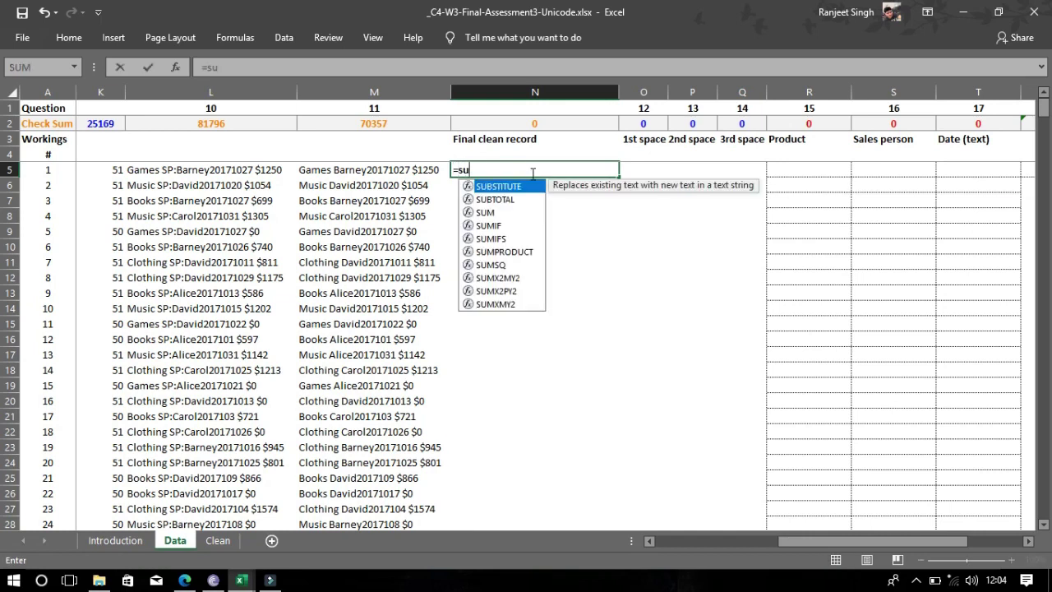
key("Tab")
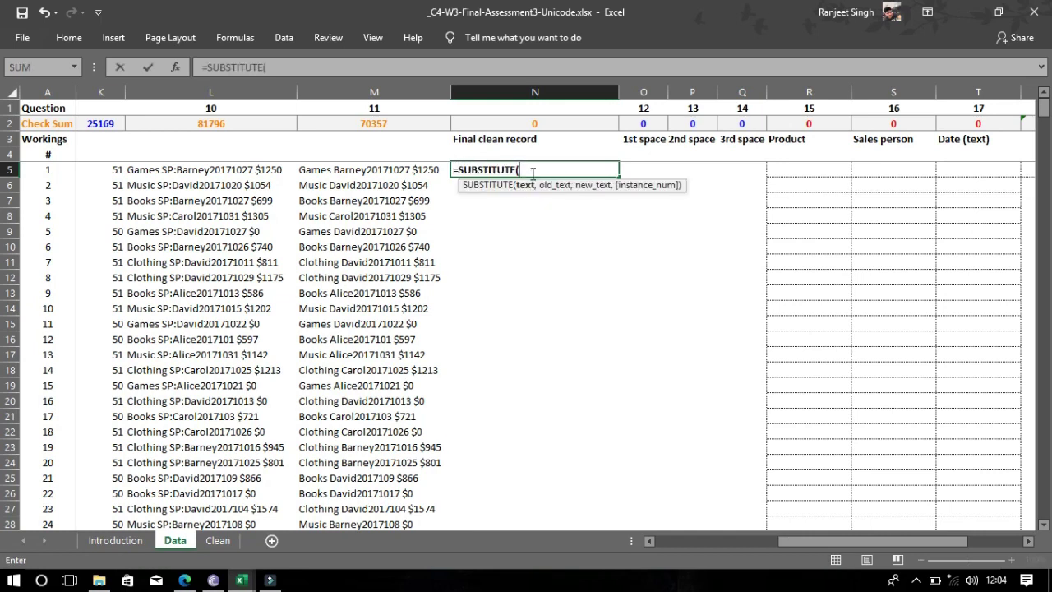
left_click(415, 169)
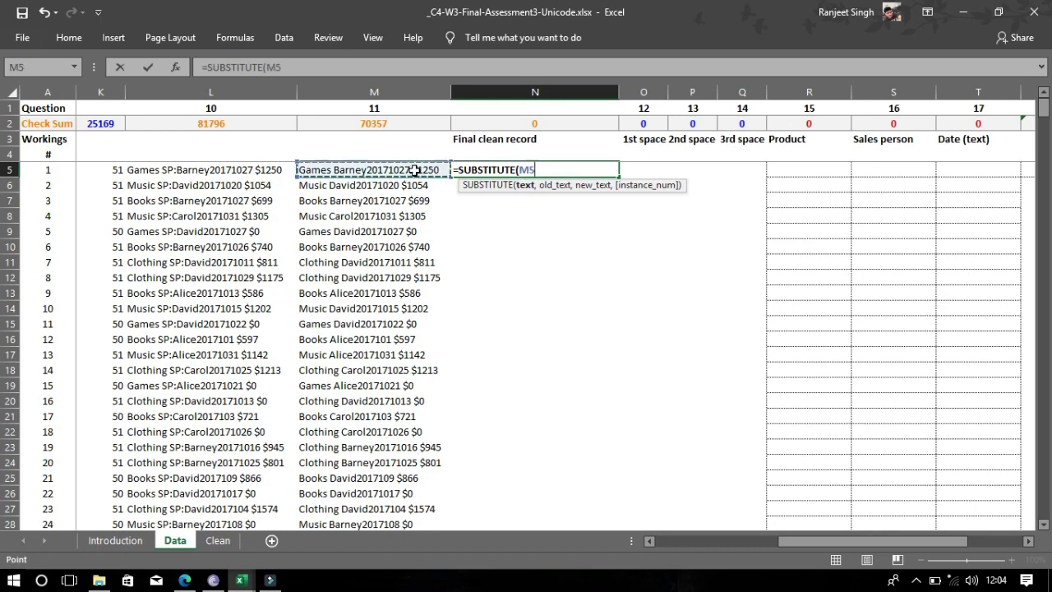
type(",")
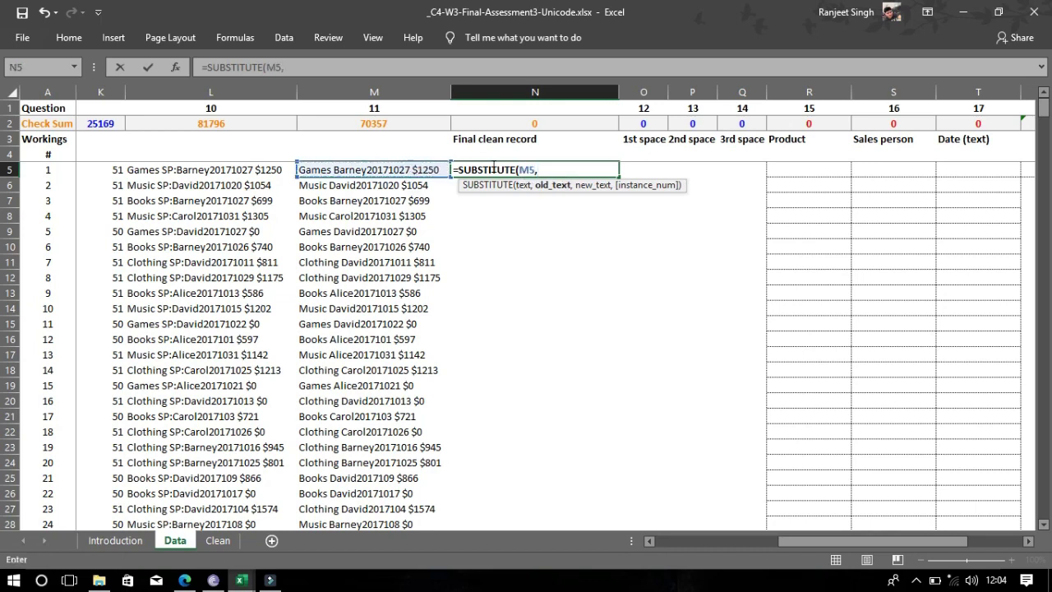
type("\"201710")
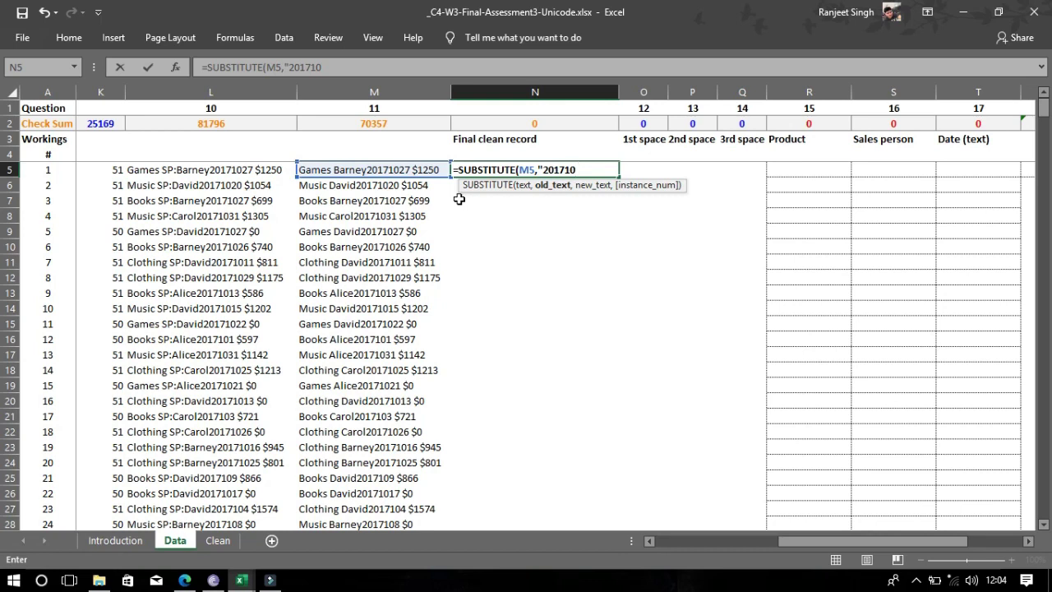
type("\",")
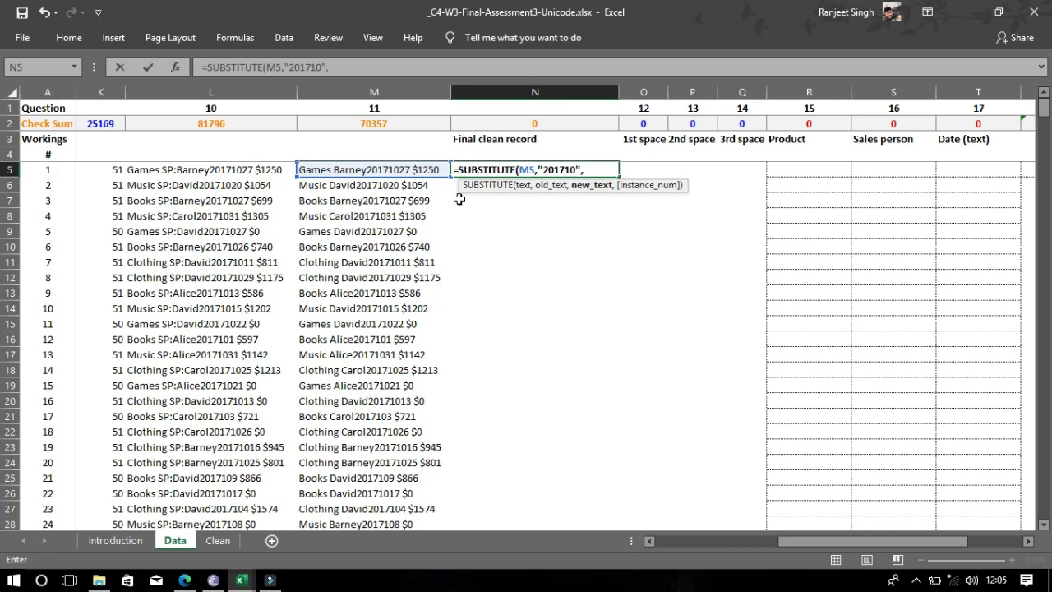
type("\" 201710")
type("\"")
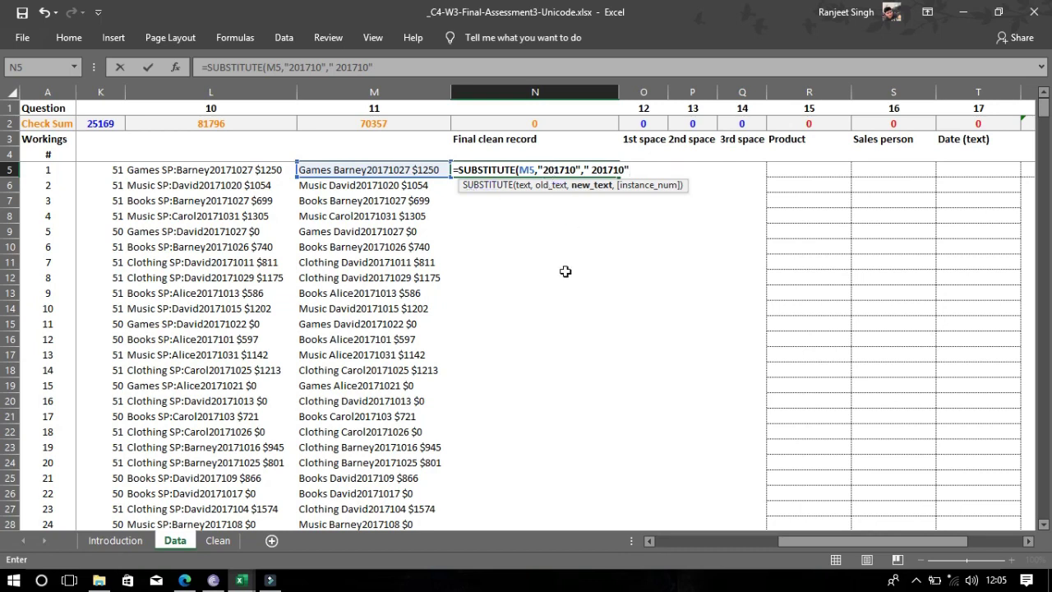
type(")")
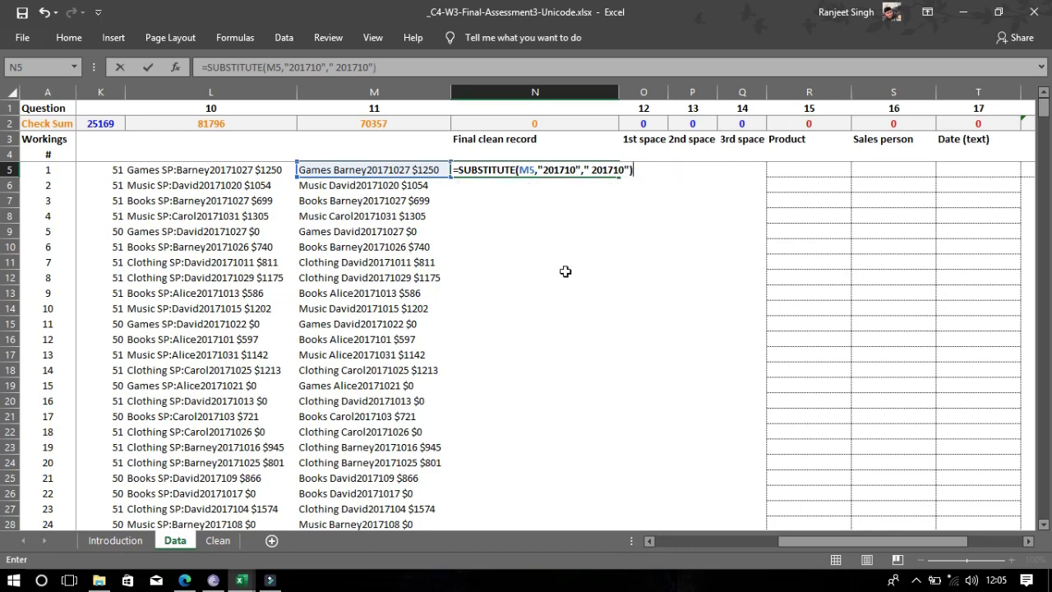
key("Return")
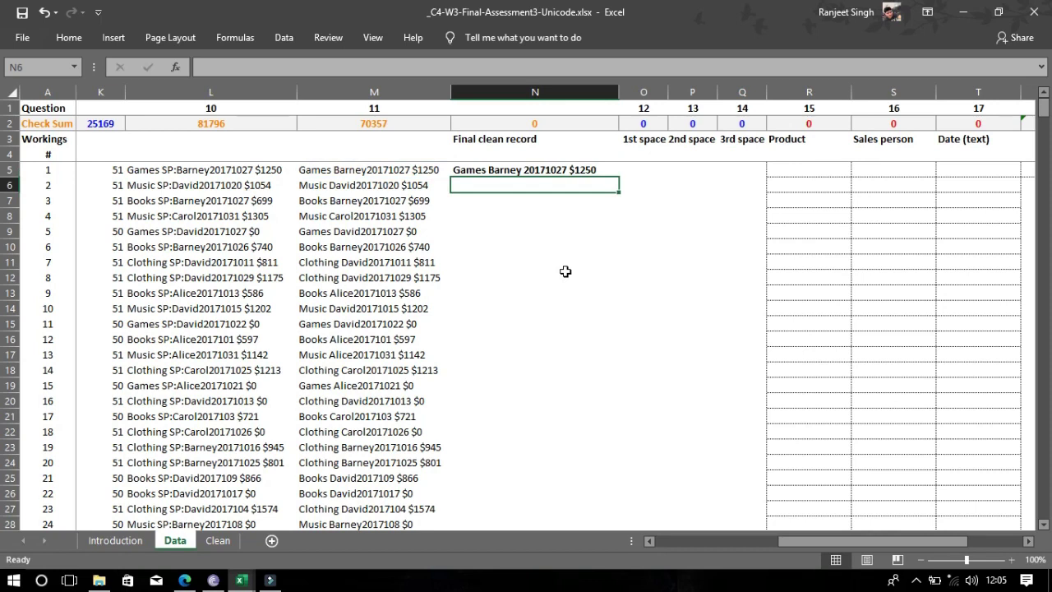
- Fill the SUBSTITUTE formula in N5 down the Final clean record column for all records
left_click(521, 171)
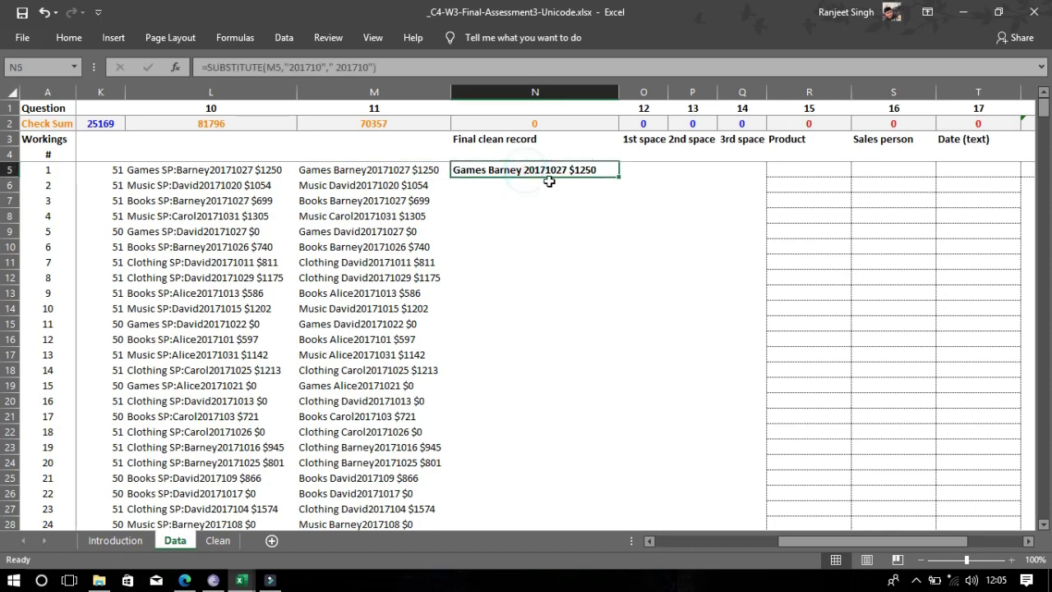
double_click(618, 177)
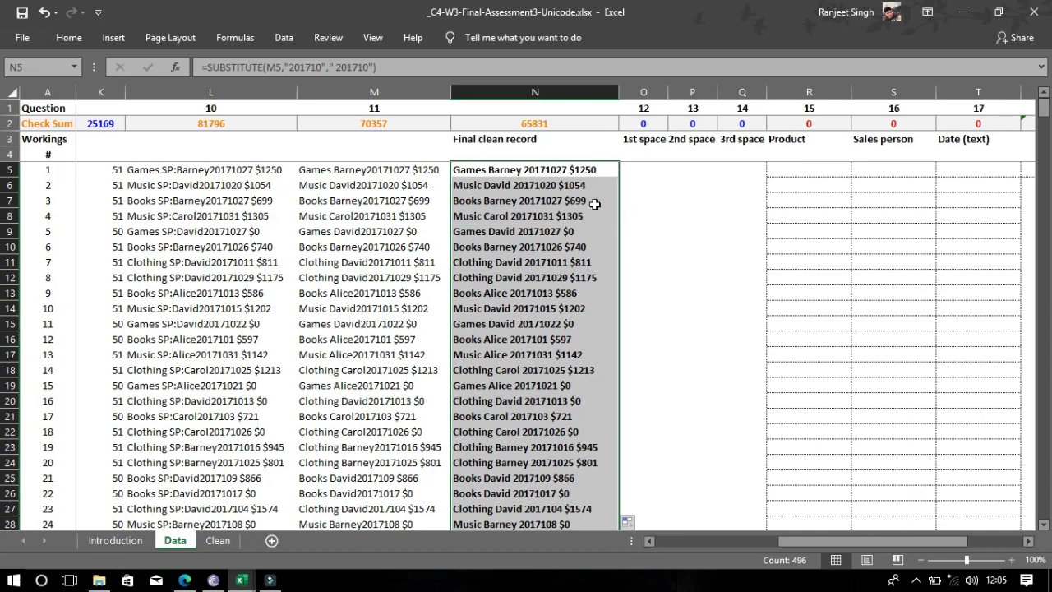
left_click(610, 196)
- Enter =FIND(" ",N5) in cell O5 and fill the formula down the 1st space column for all records
left_click(632, 170)
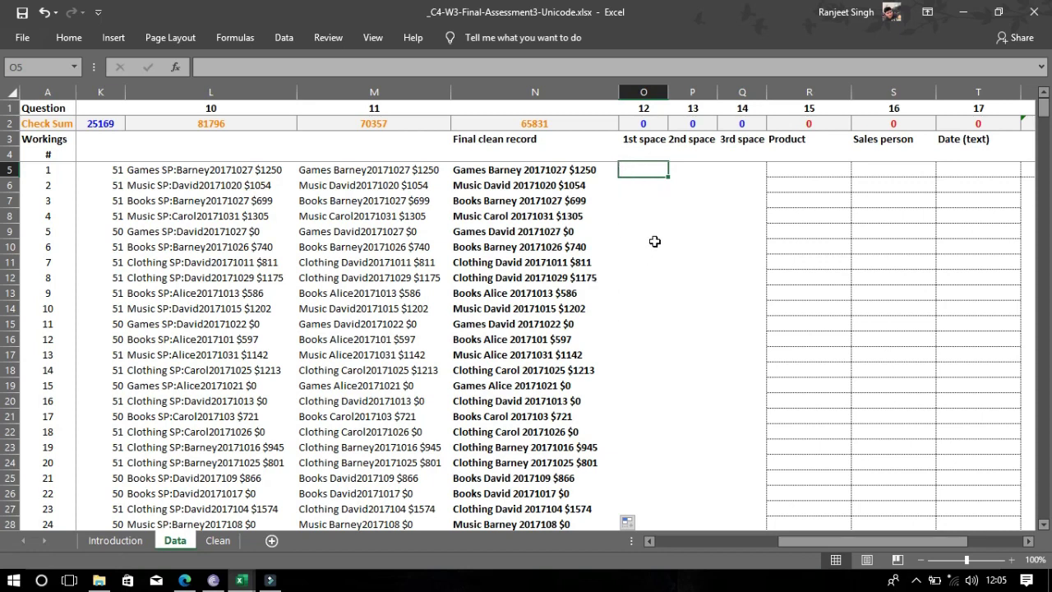
mouse_move(1043, 107)
left_mouse_down()
mouse_move(1046, 374)
mouse_move(1045, 105)
left_mouse_up()
left_click(477, 170)
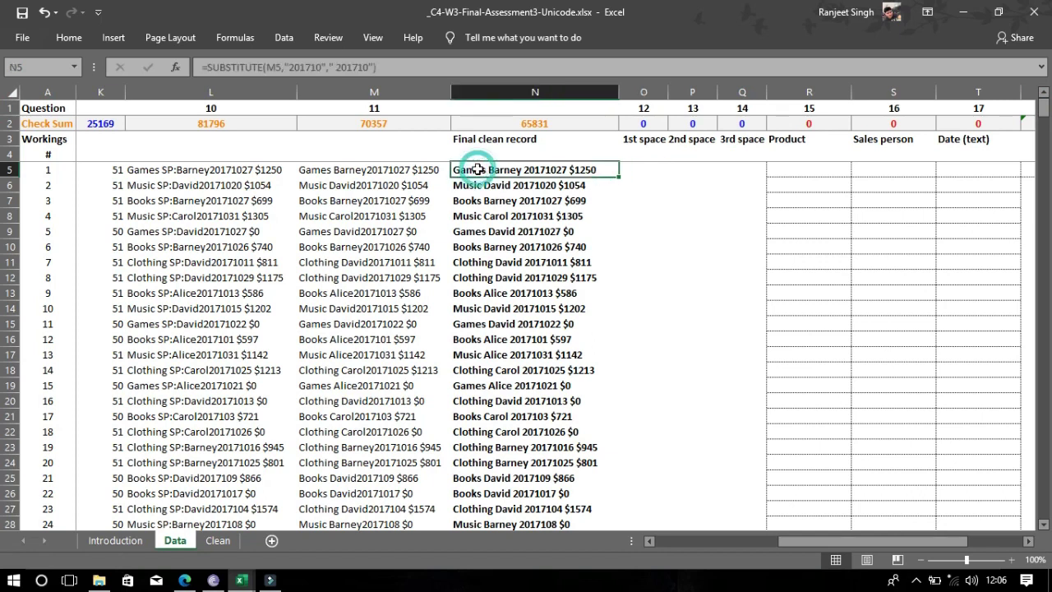
left_click(638, 166)
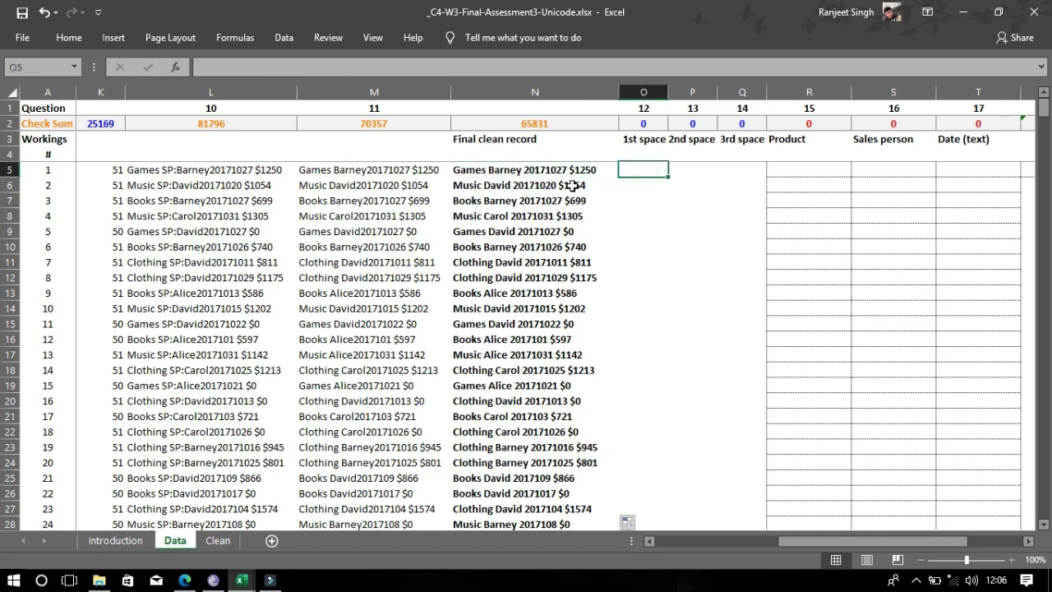
type("=fi")
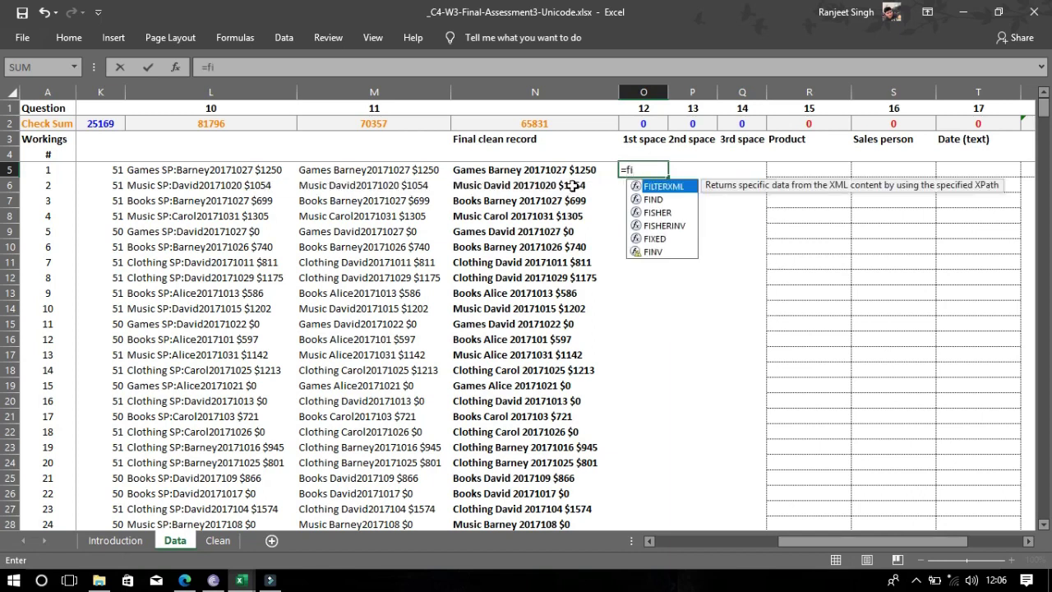
key("Down")
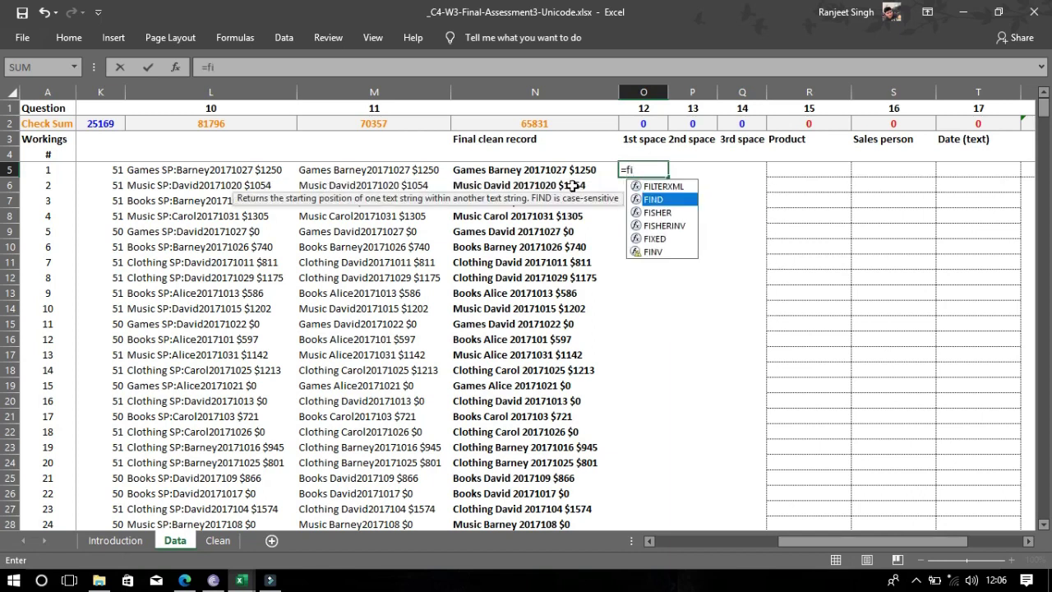
key("Tab")
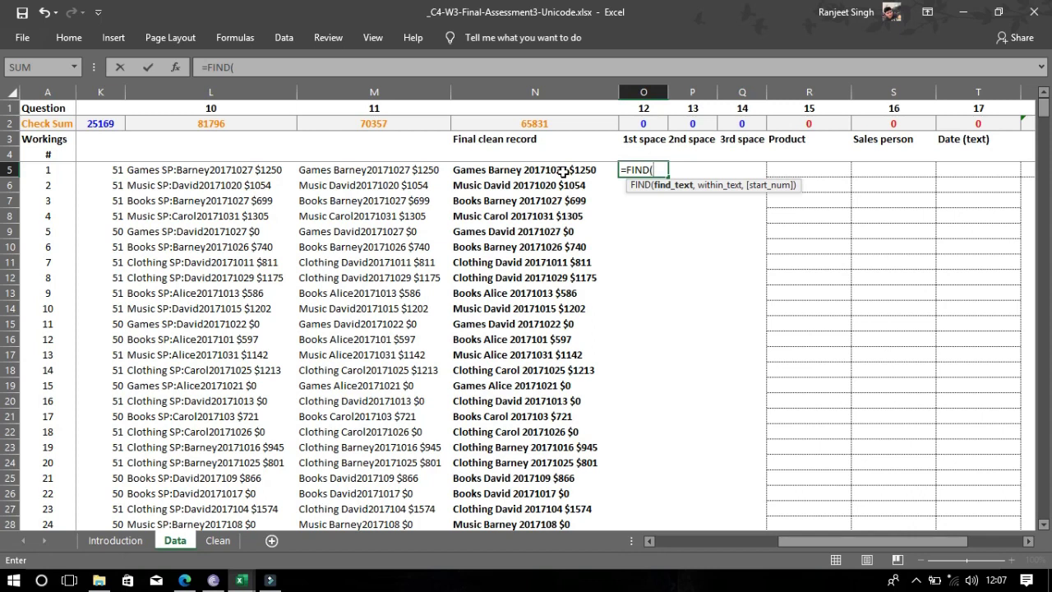
type("\" \",")
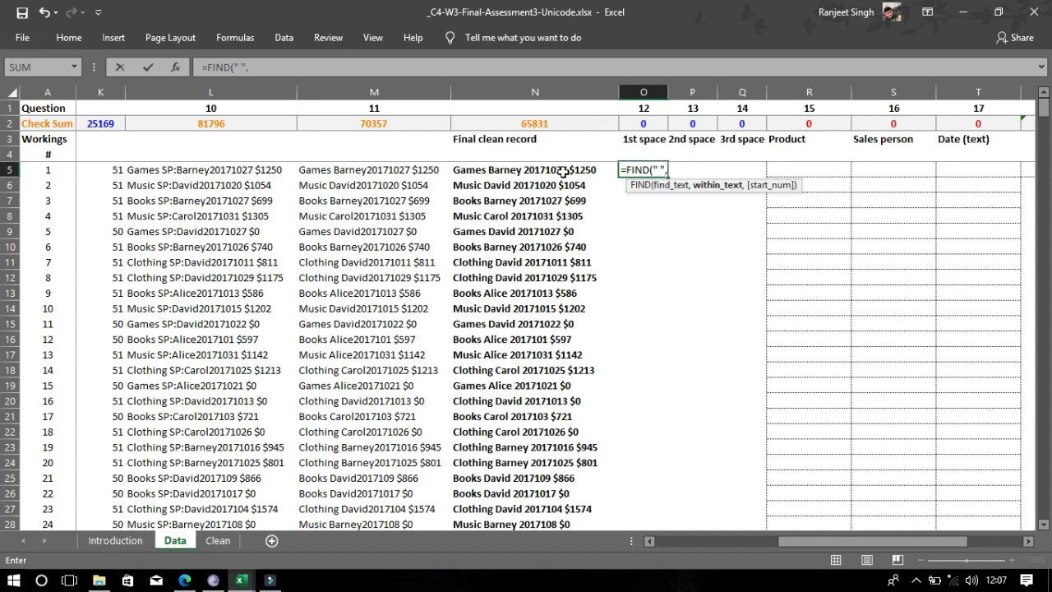
left_click(510, 172)
key("Return")
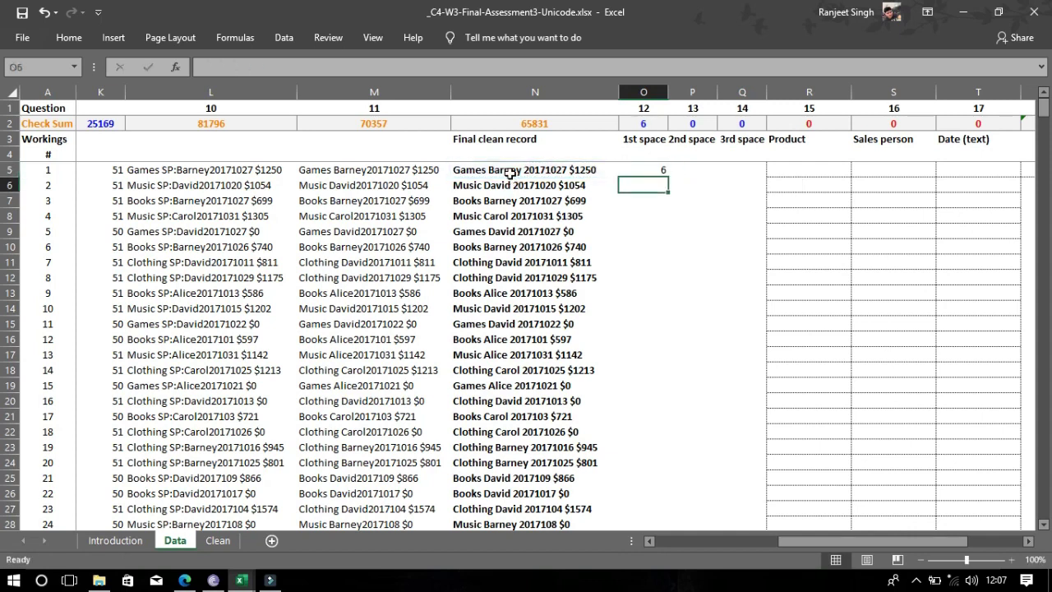
left_click(666, 173)
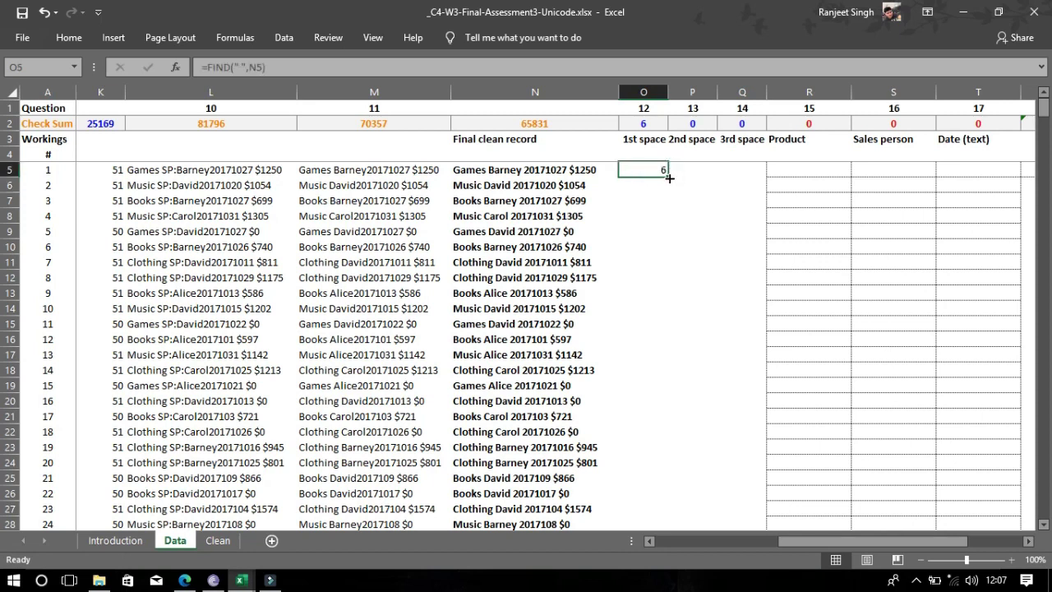
double_click(669, 177)
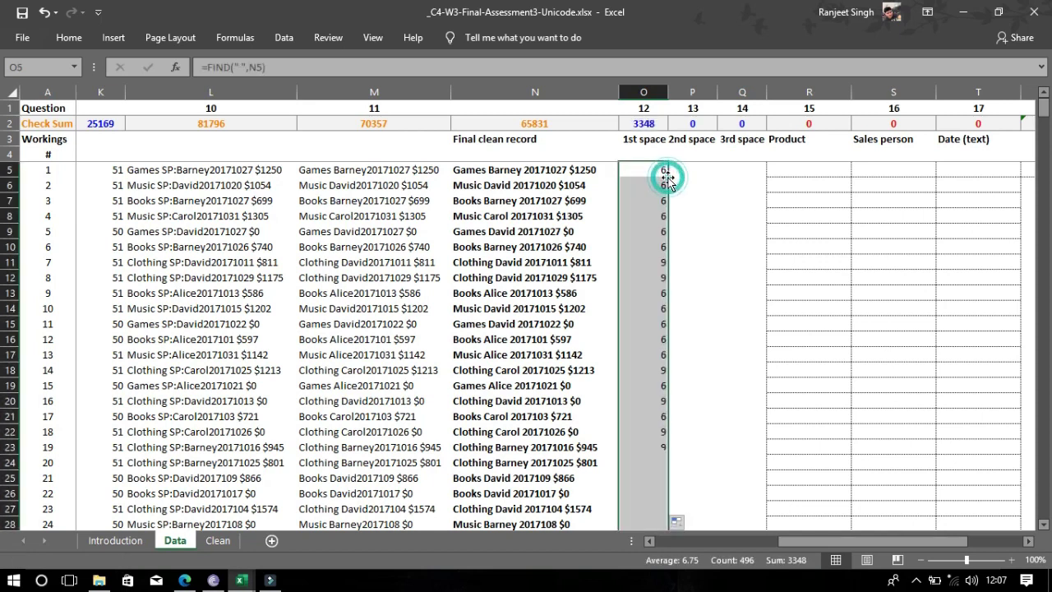
left_click(681, 172)
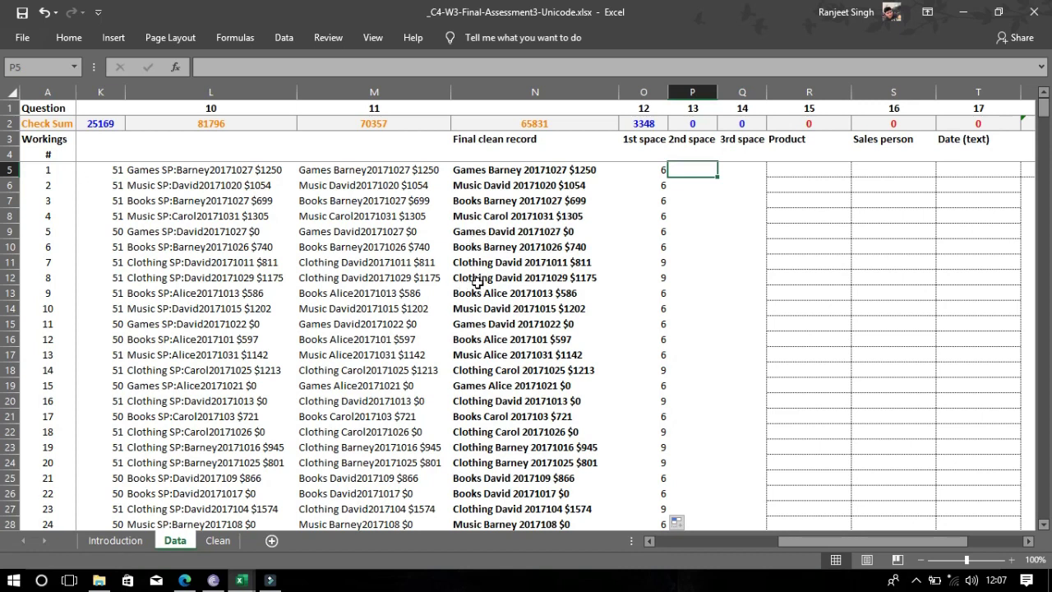
left_click(680, 203)
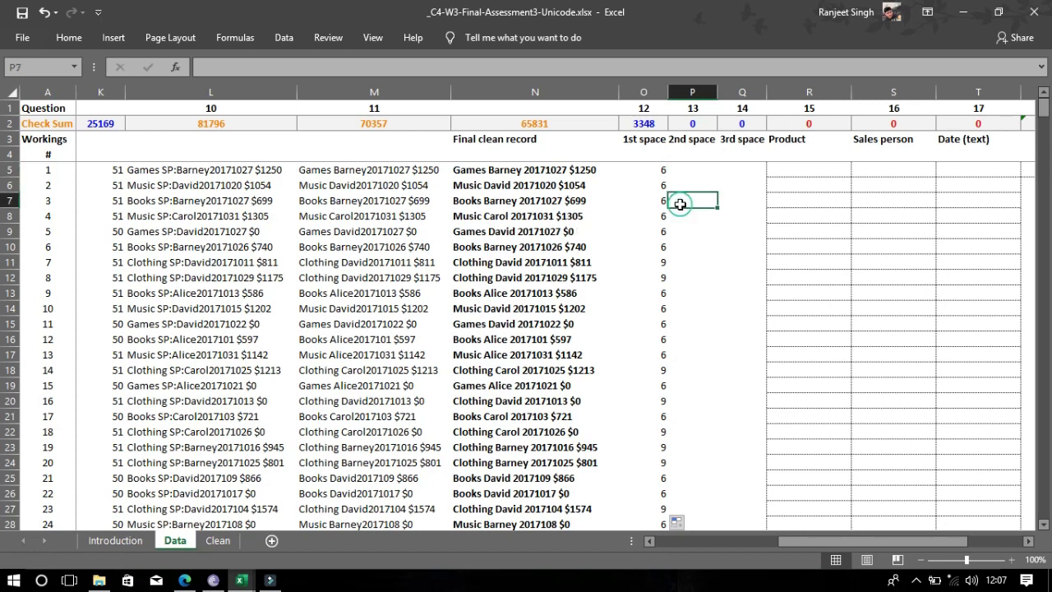
left_click(646, 168)
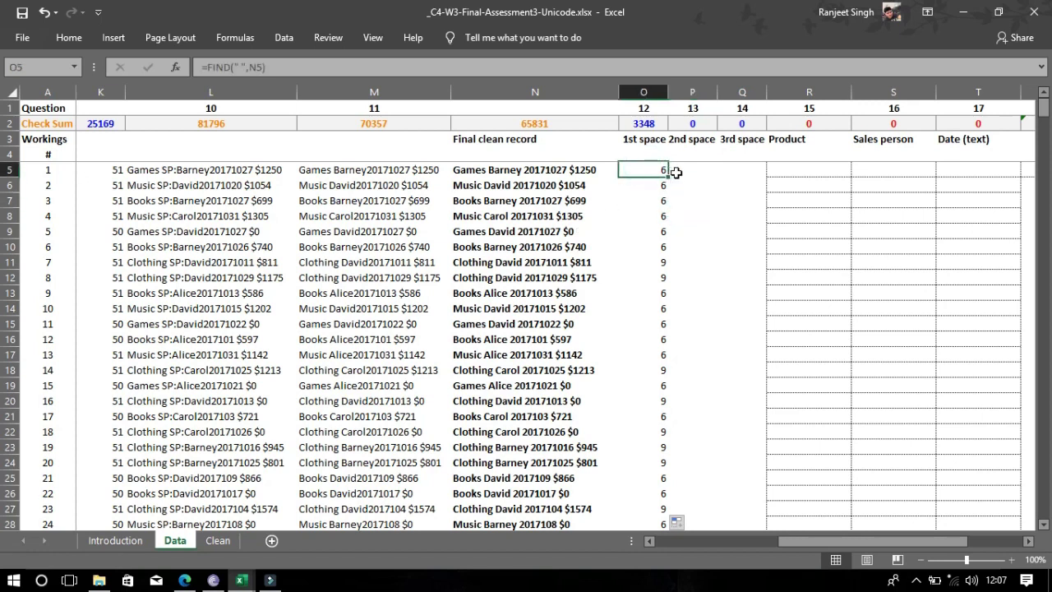
left_click(681, 169)
left_click(663, 169)
left_click(683, 170)
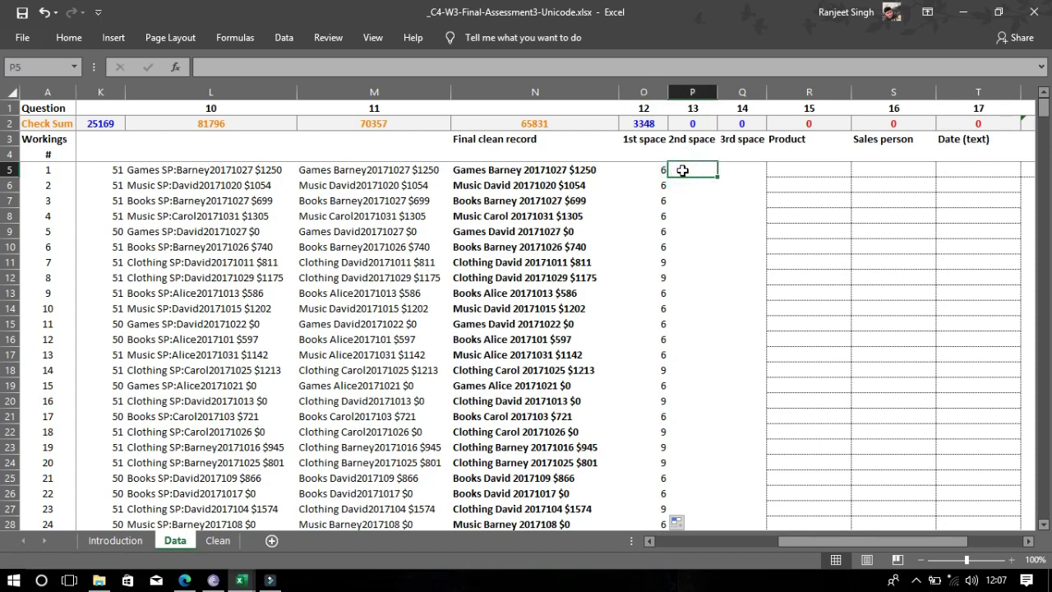
left_click(683, 275)
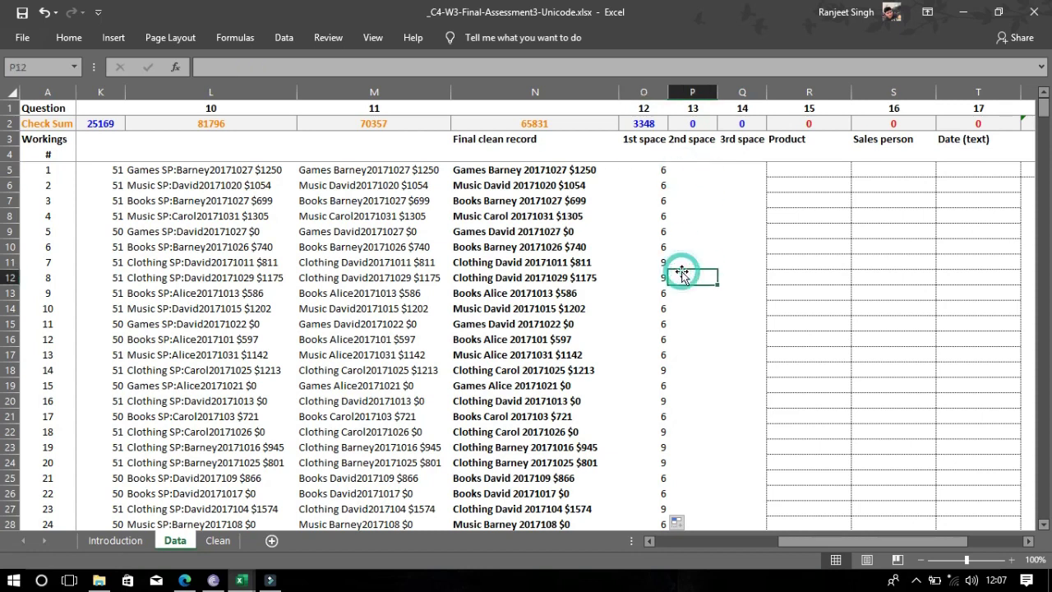
left_click(693, 169)
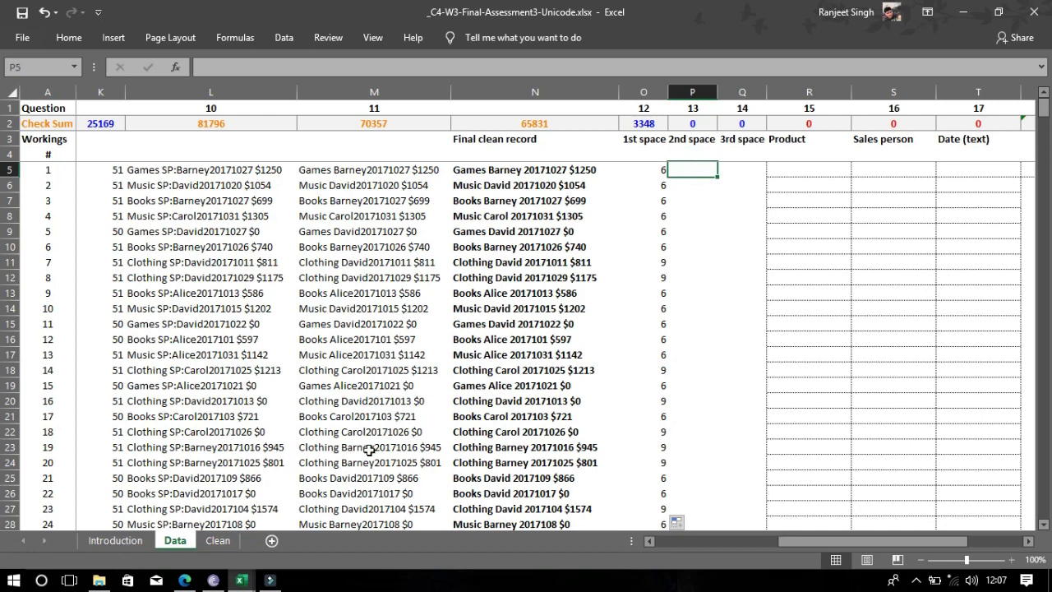
left_click(663, 170)
left_click(692, 169)
left_click(654, 170)
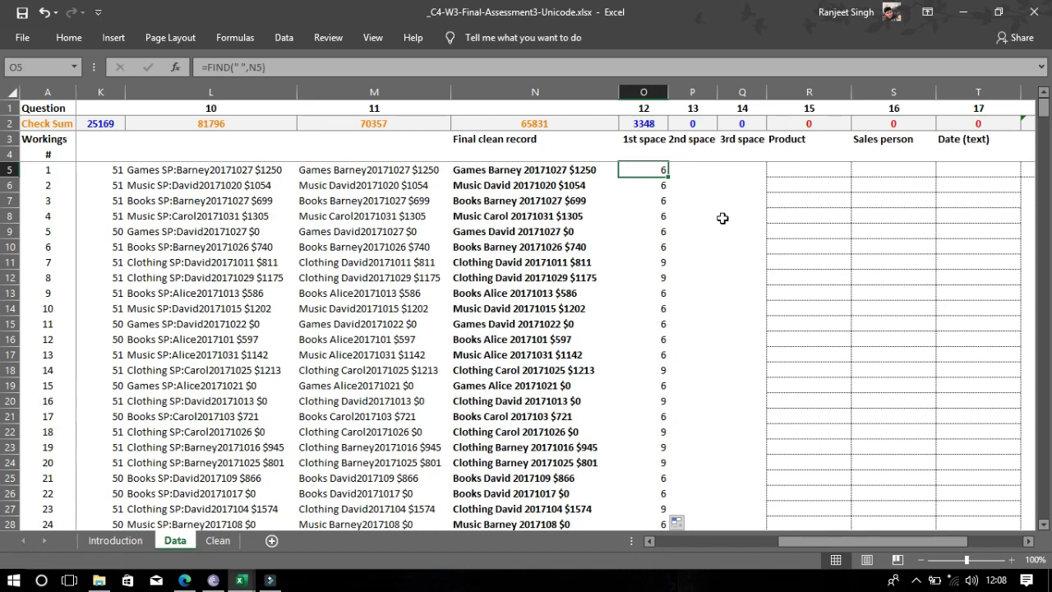
- Start a FIND formula in cell P5 that looks for " " within the final clean record in N5
left_click(696, 171)
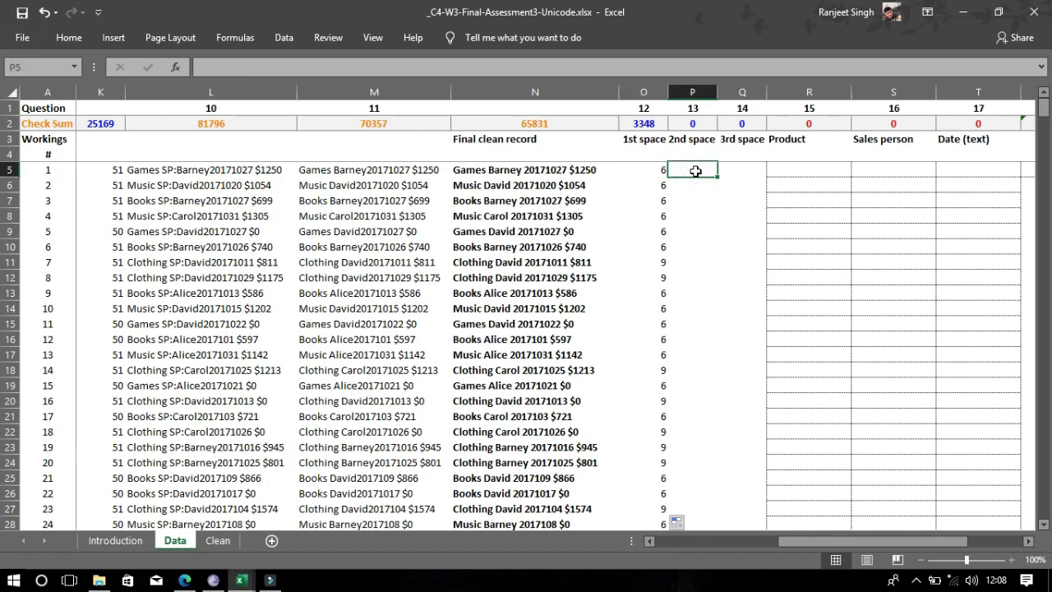
type("=")
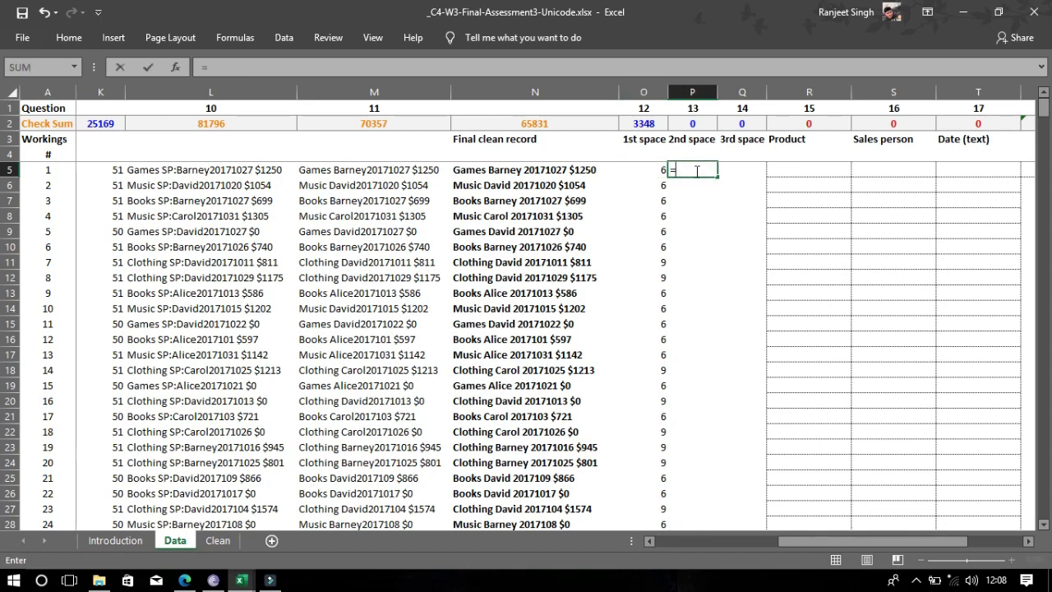
type("f")
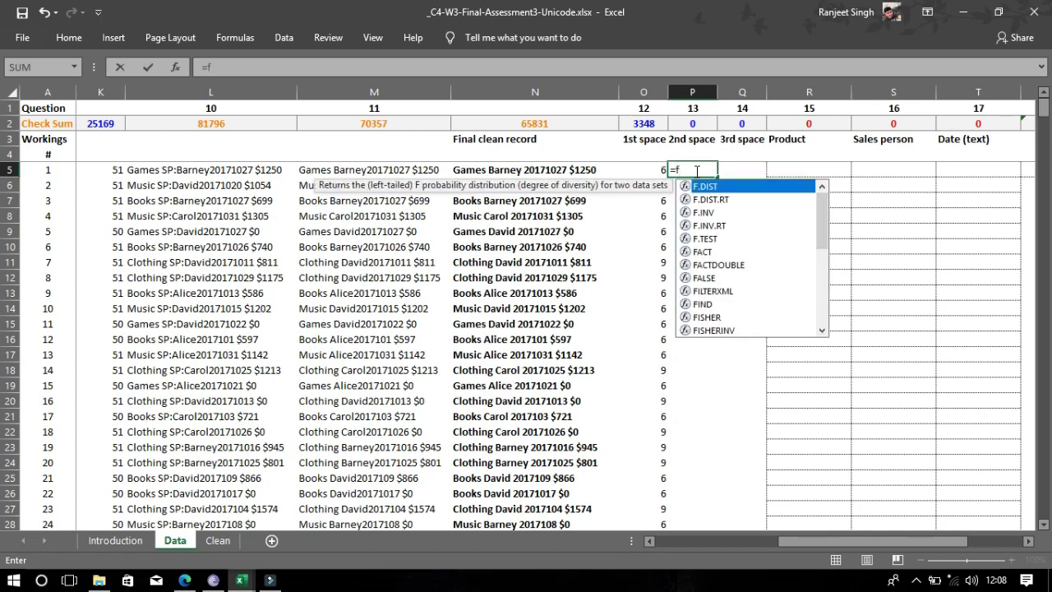
type("i")
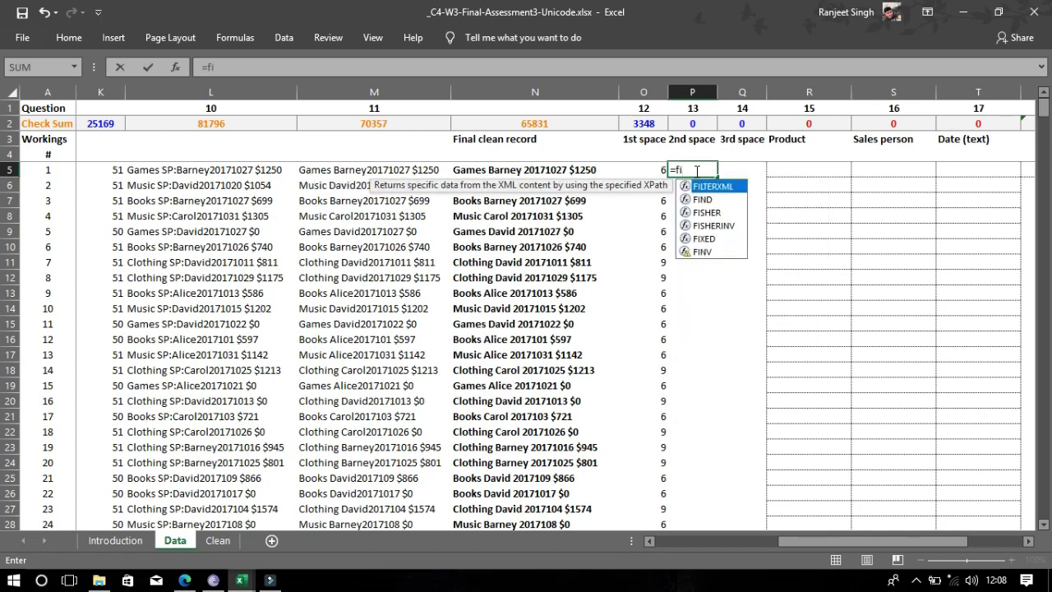
key("Down")
key("Tab")
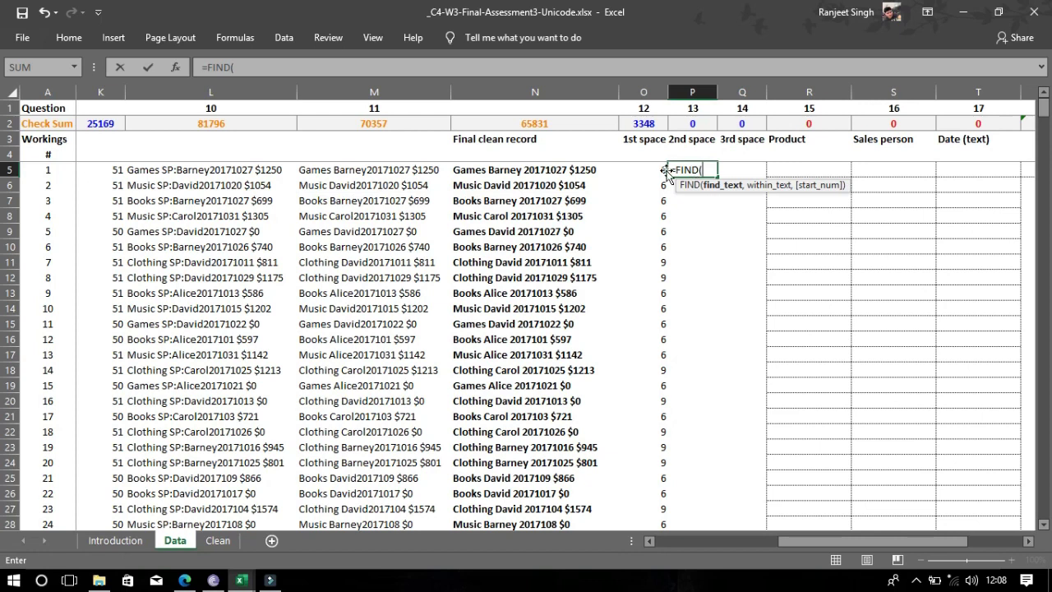
type("\" \",")
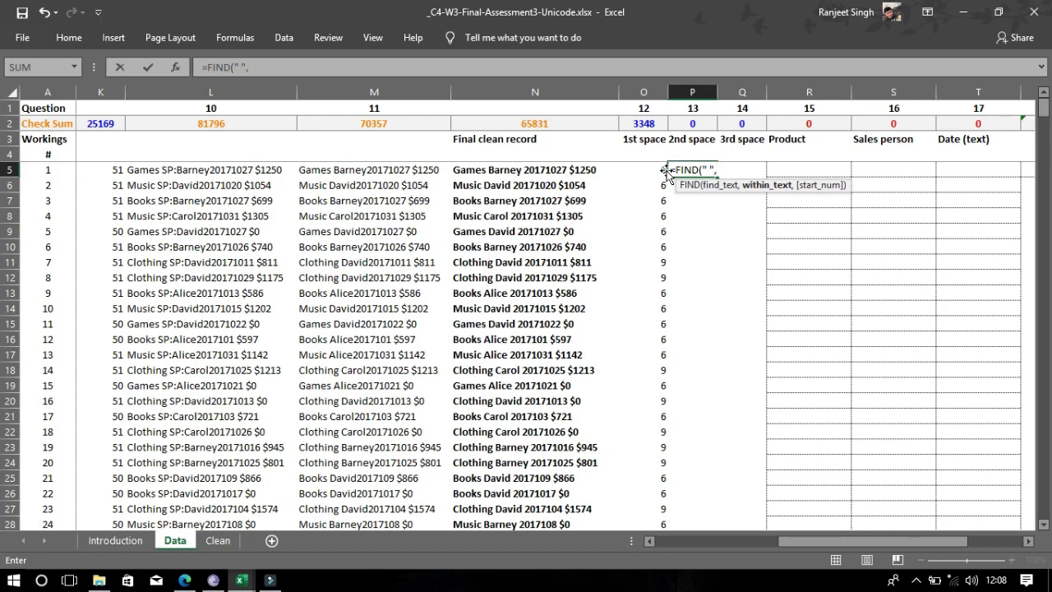
left_click(548, 173)
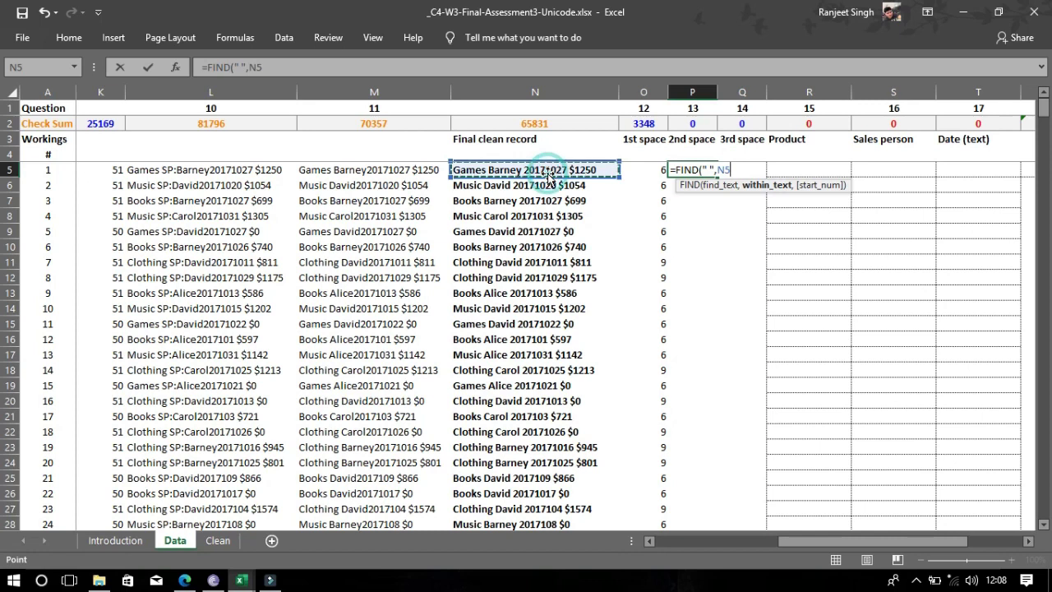
- Complete the P5 formula with FIND(" ",N5)+1 as its start position and fill it down the 2nd space column for all records
type(",")
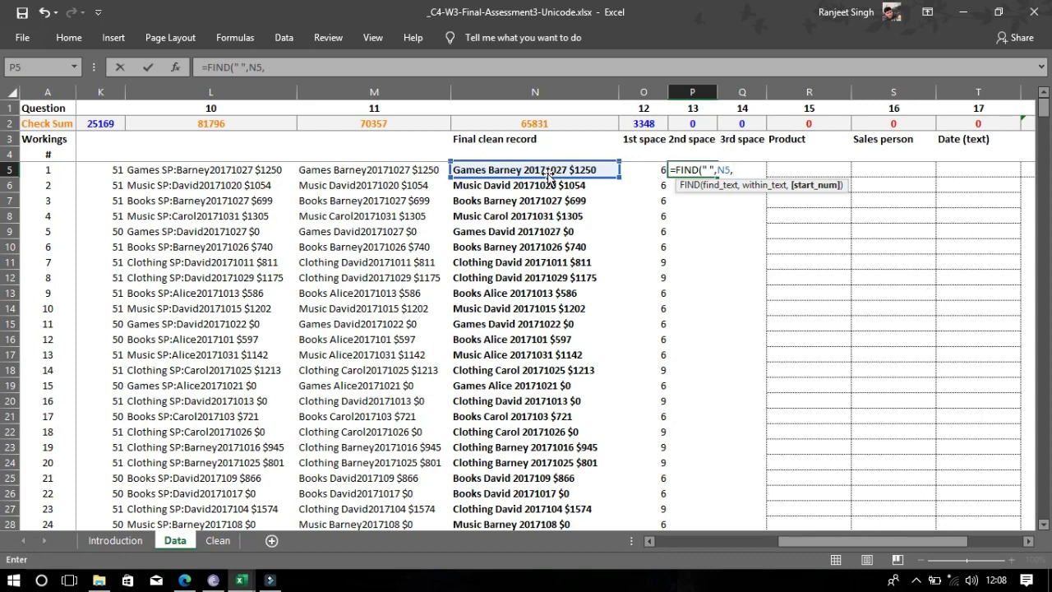
type("f")
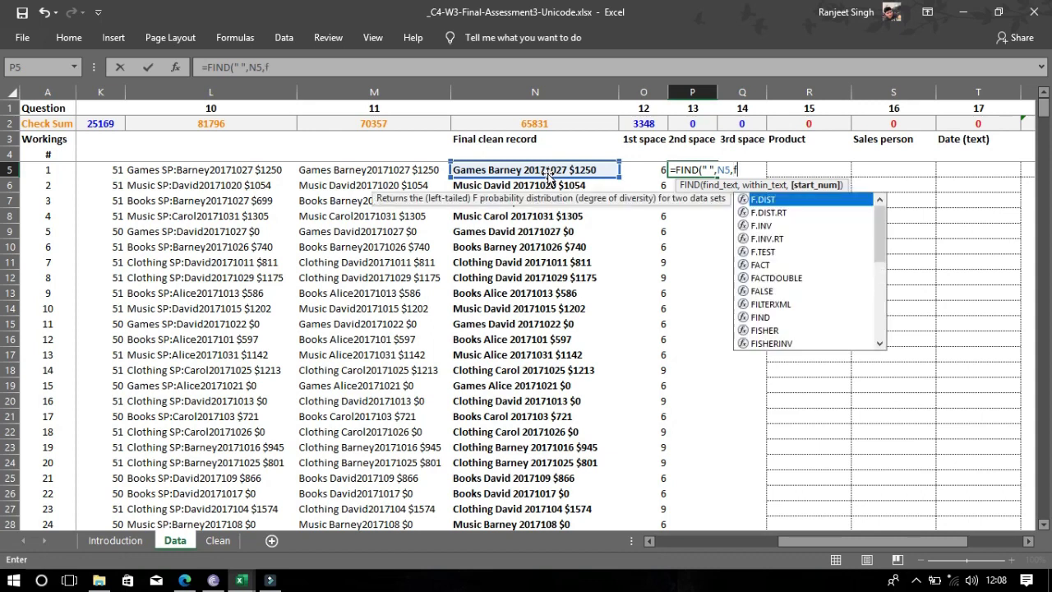
type("i")
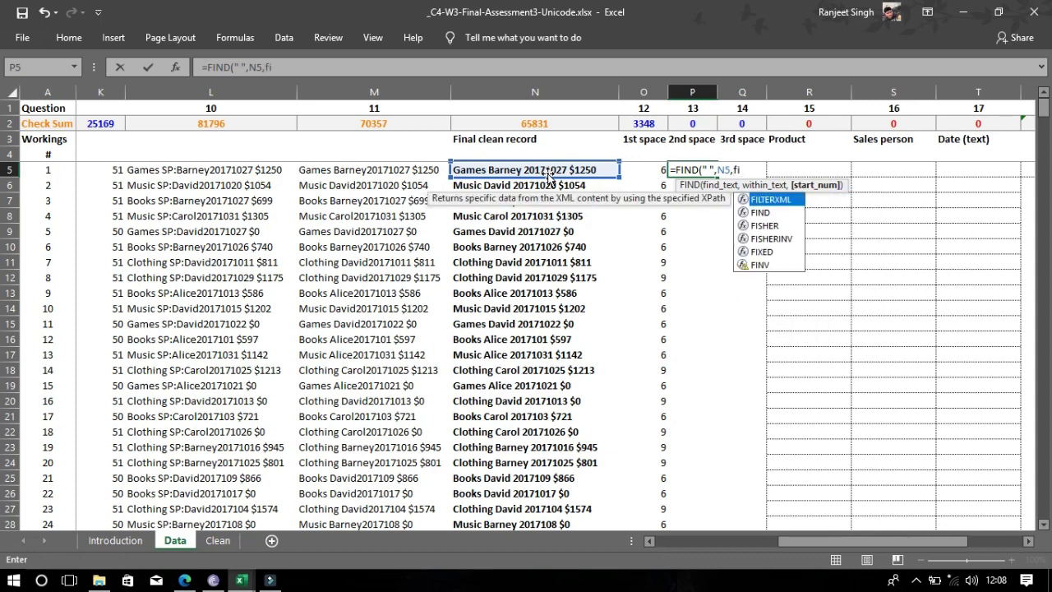
key("Down")
key("Tab")
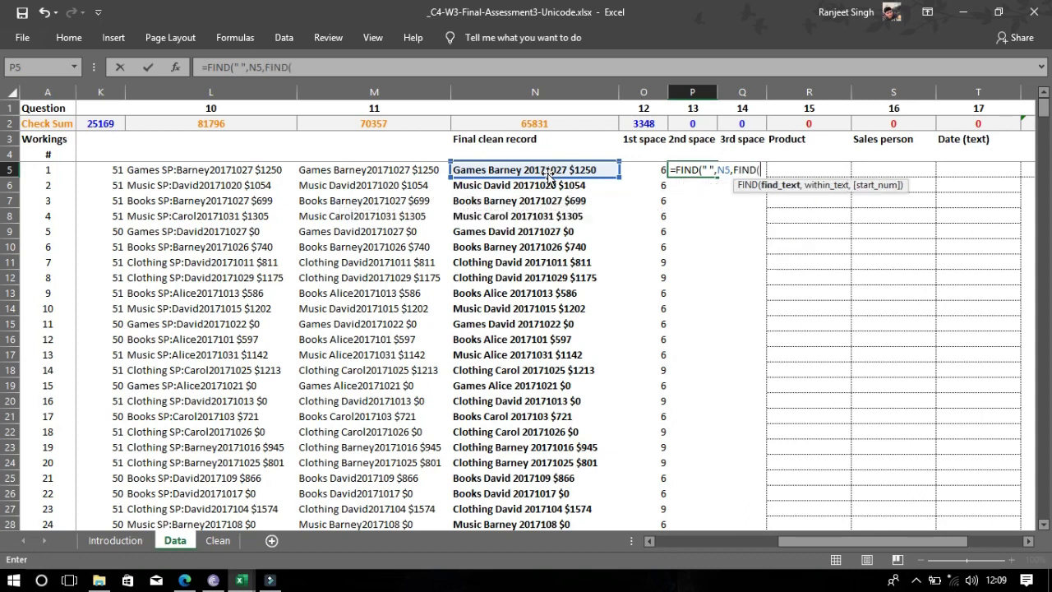
type("\" \",")
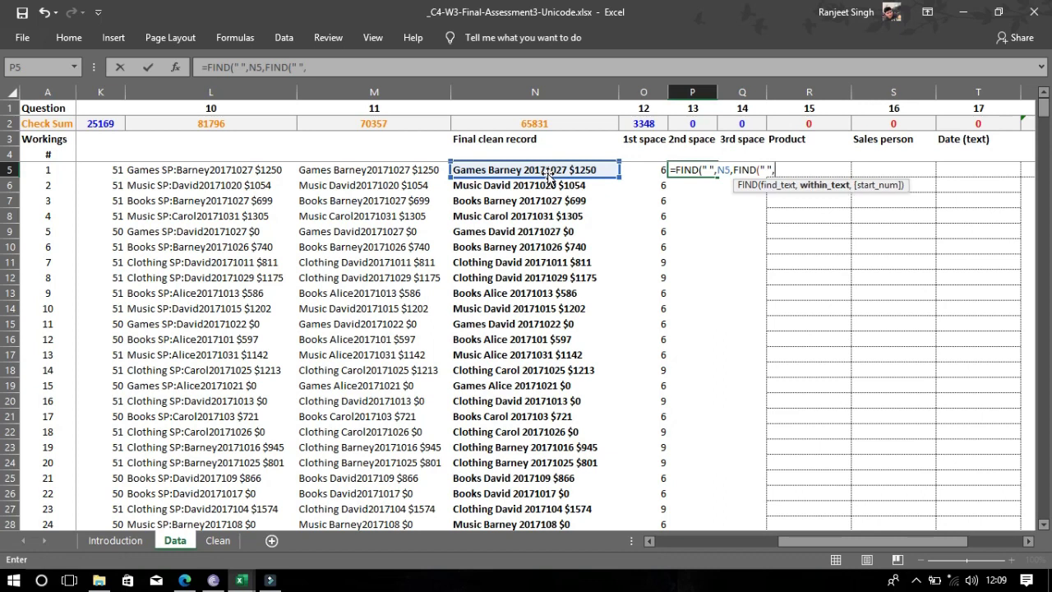
left_click(542, 170)
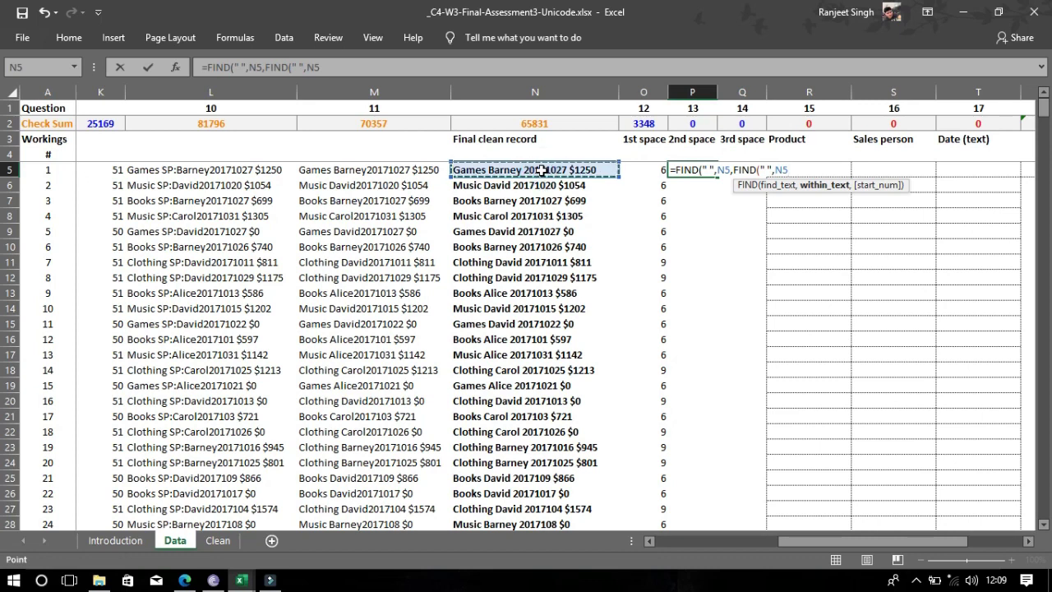
type(")")
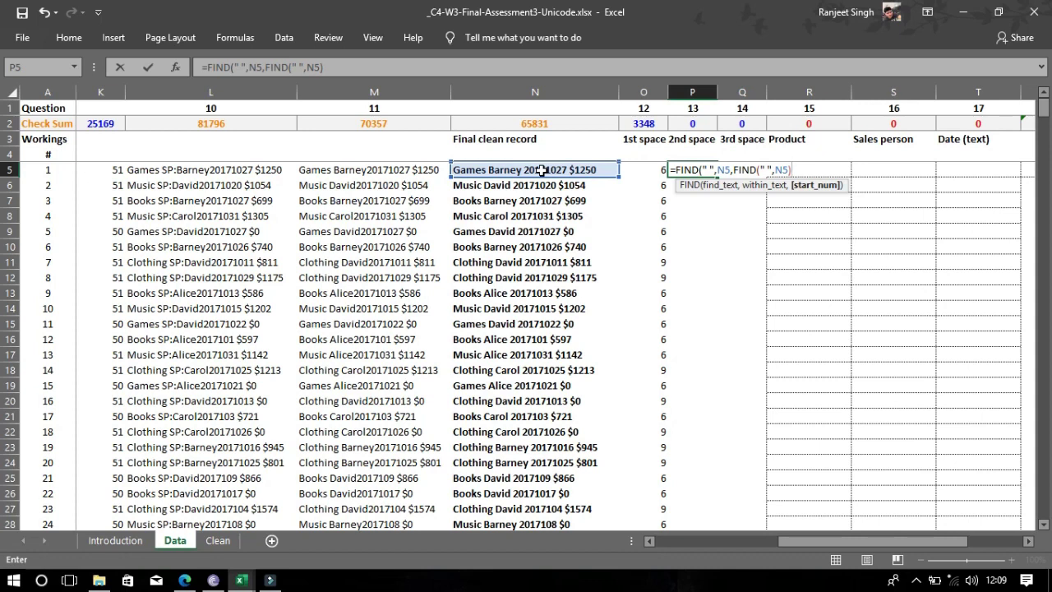
type("+1)")
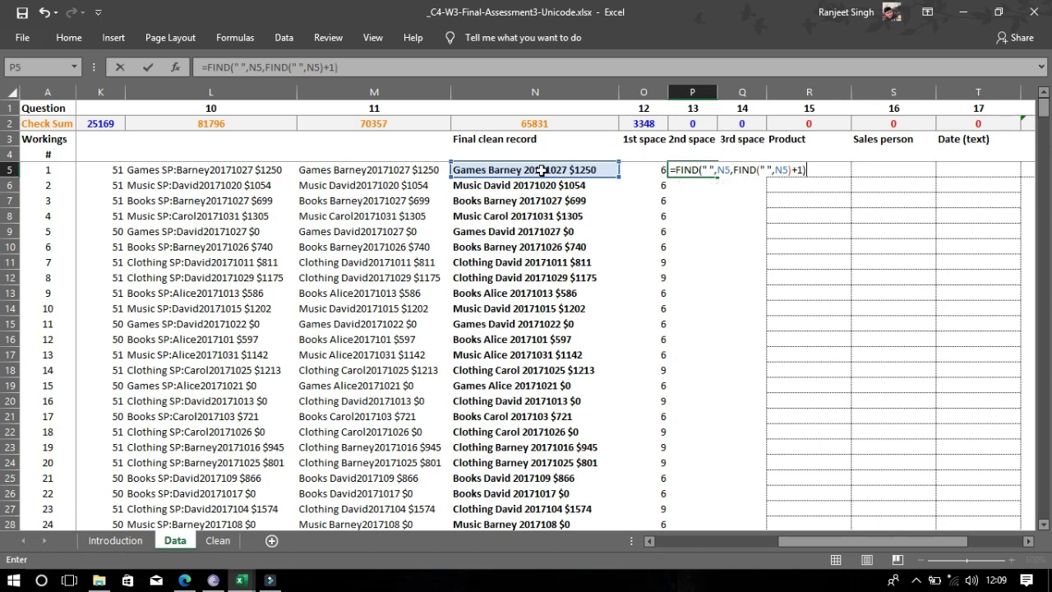
key("Return")
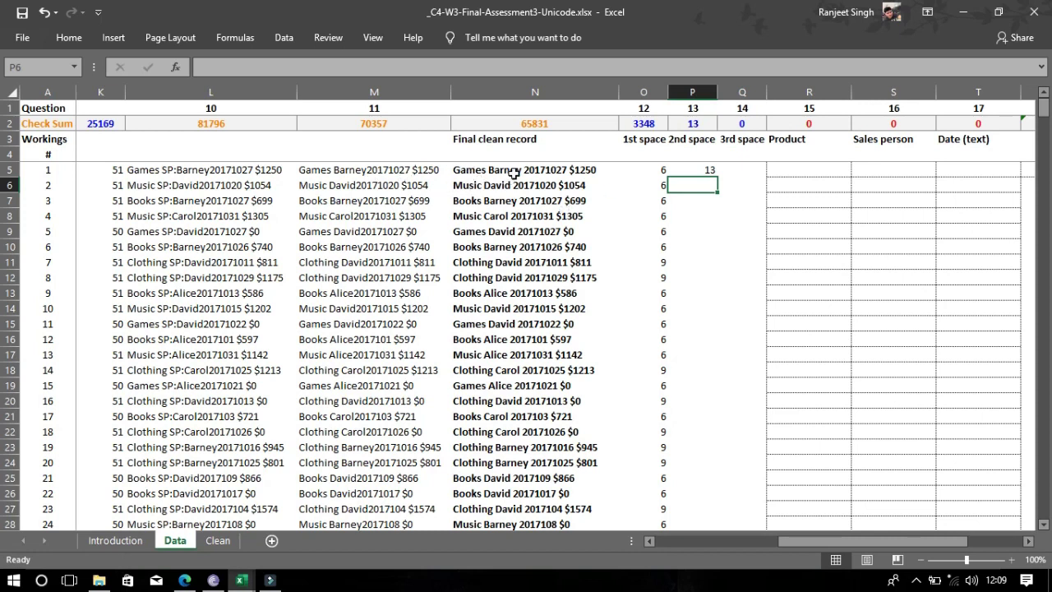
left_click(701, 169)
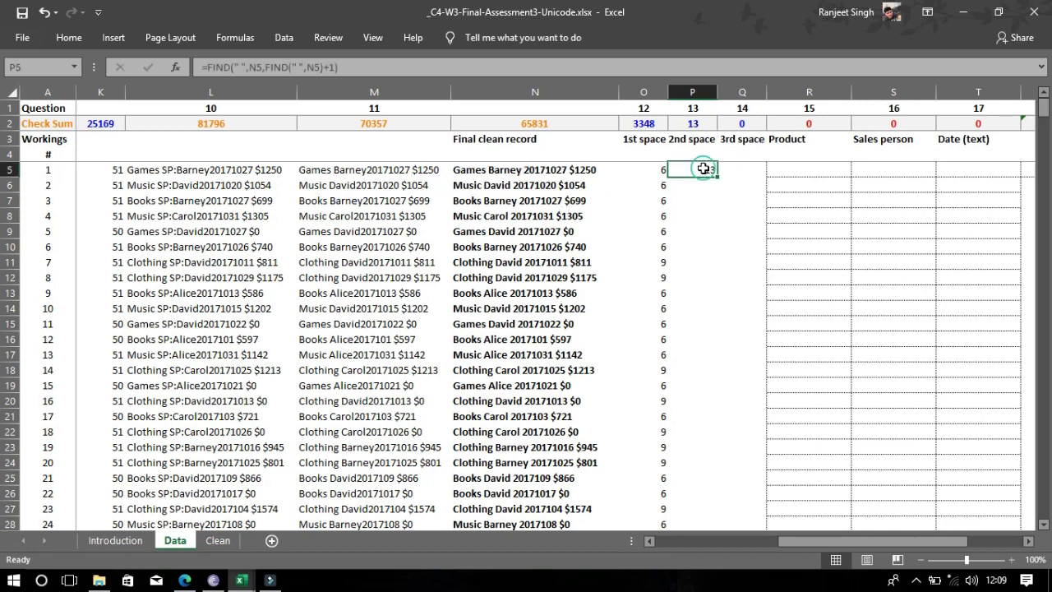
double_click(717, 177)
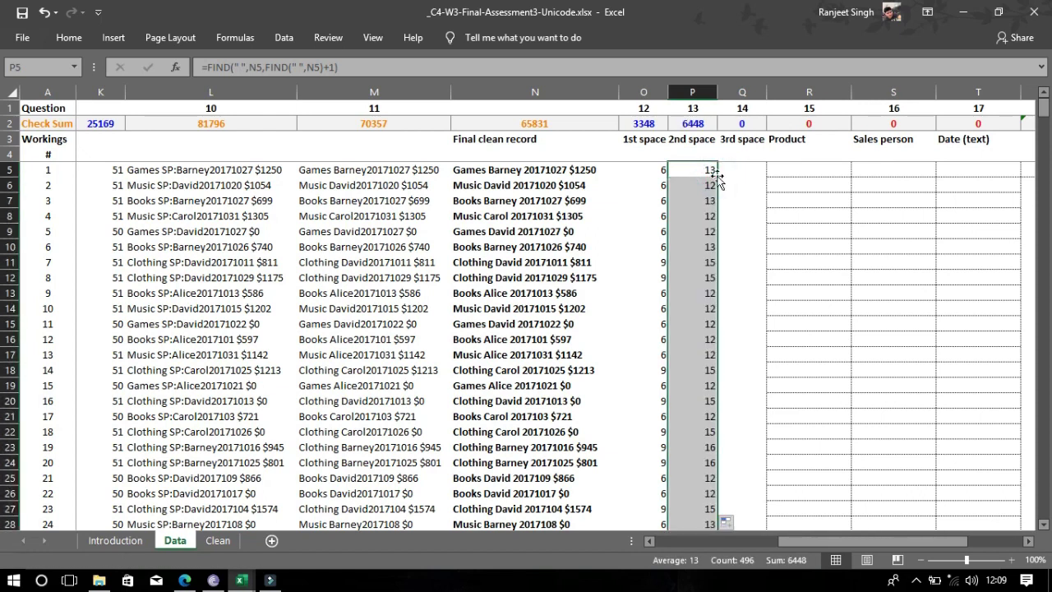
- Start a FIND formula in cell Q5 of the 3rd space column that looks for " " within the final clean record in N5
left_click(734, 167)
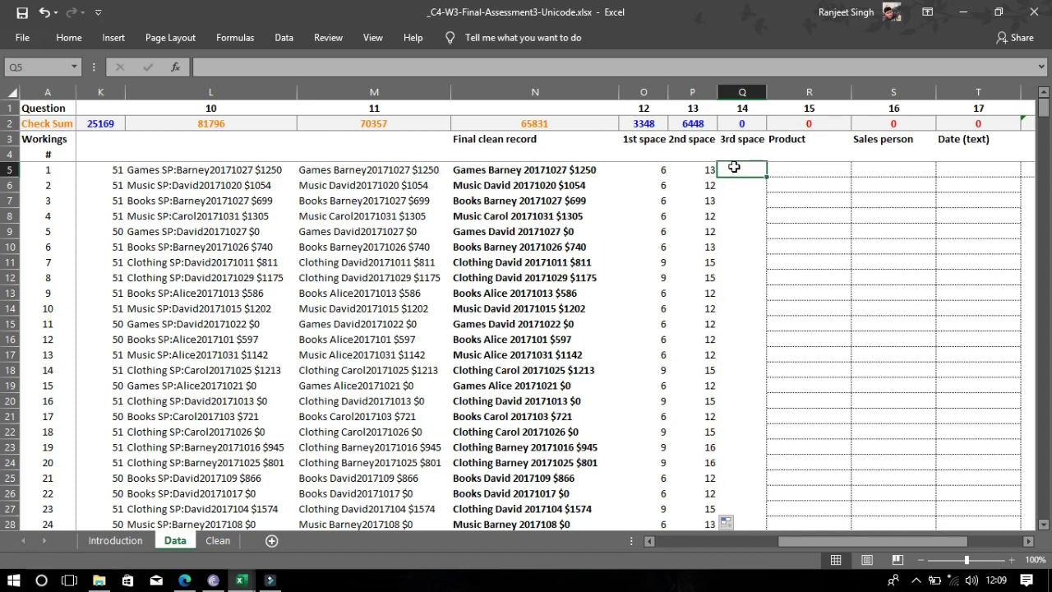
left_click(703, 169)
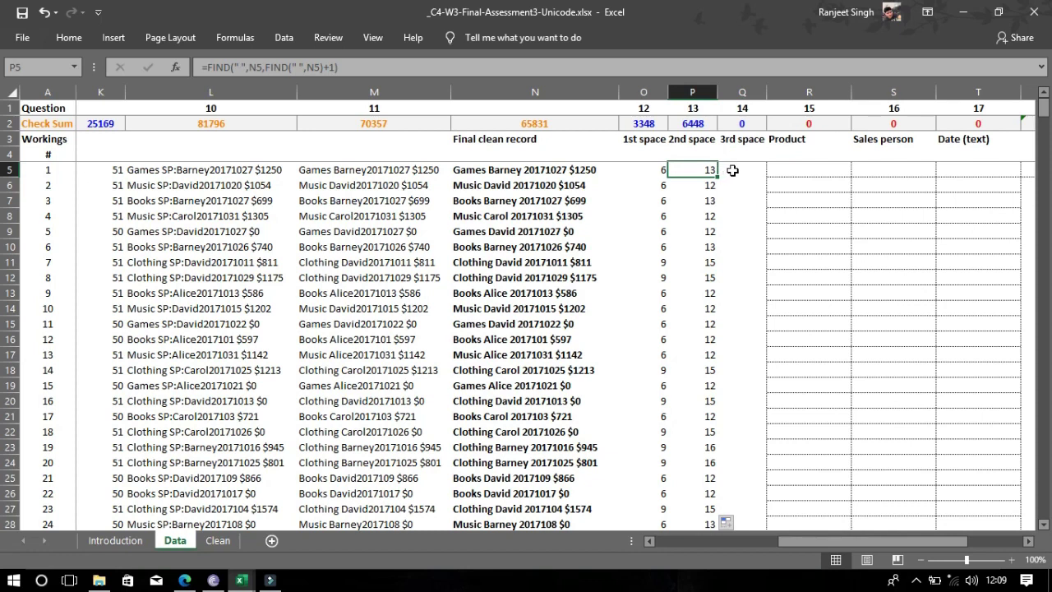
left_click(733, 171)
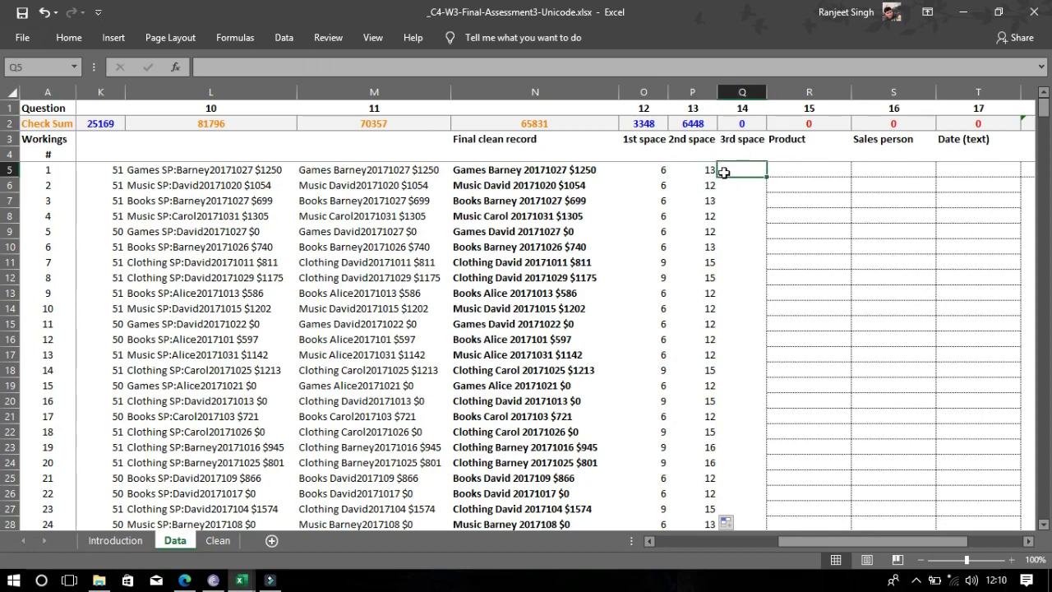
type("=")
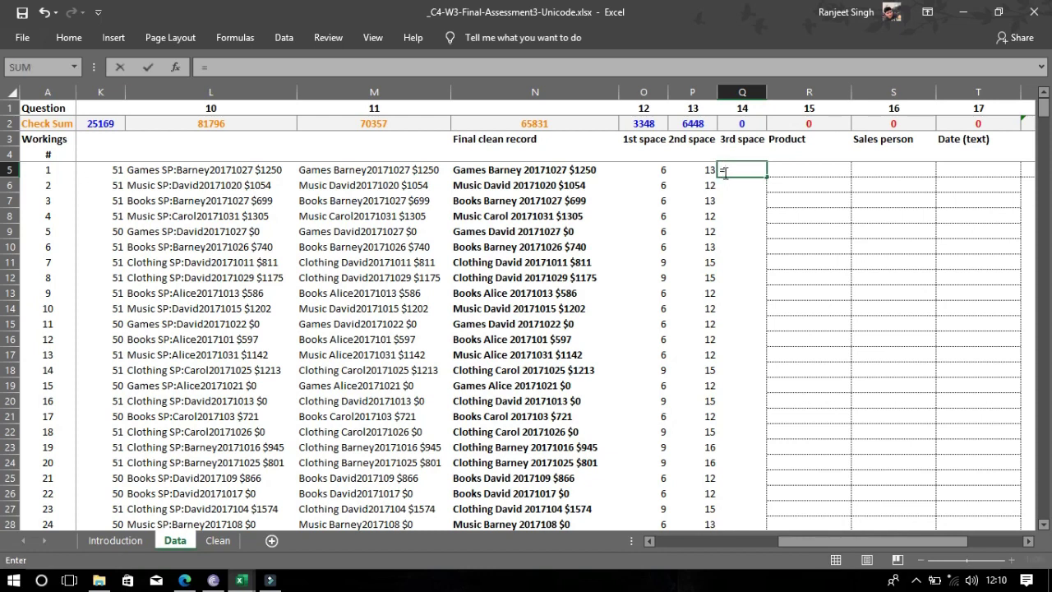
type("find")
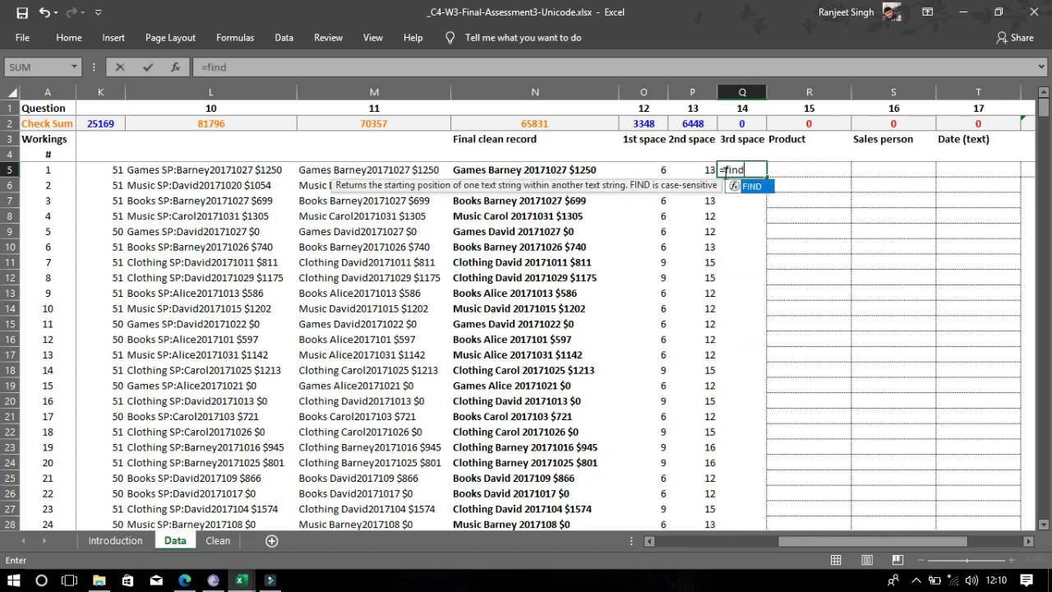
key("Tab")
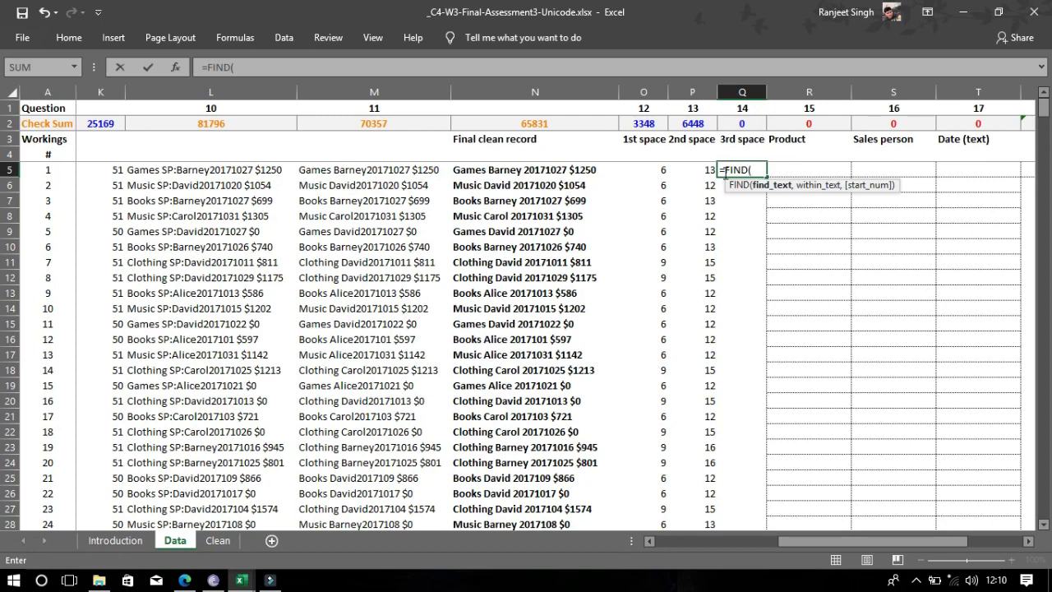
type("\" \",")
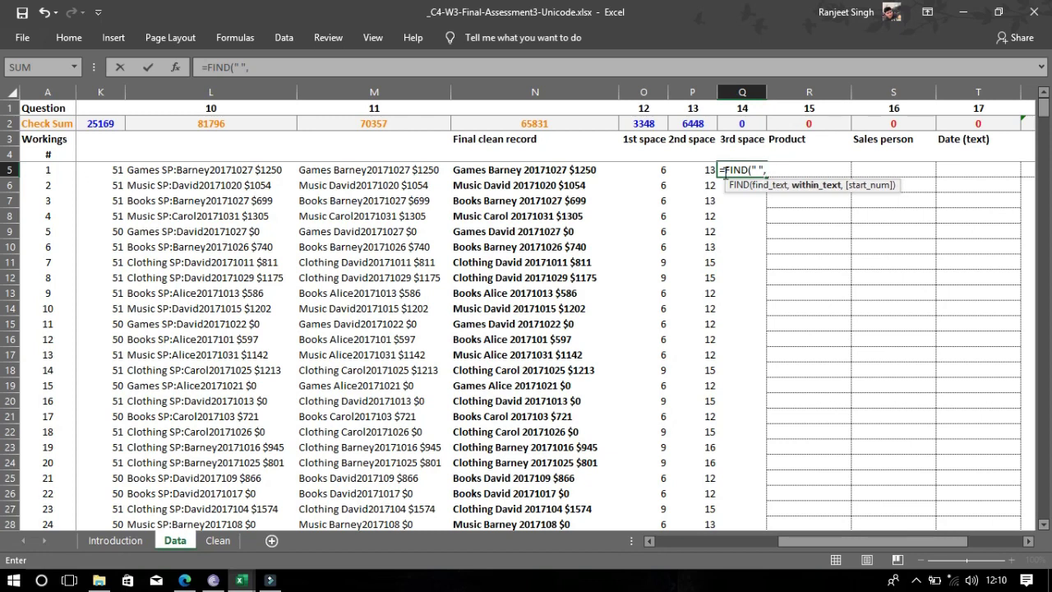
left_click(559, 172)
type(",")
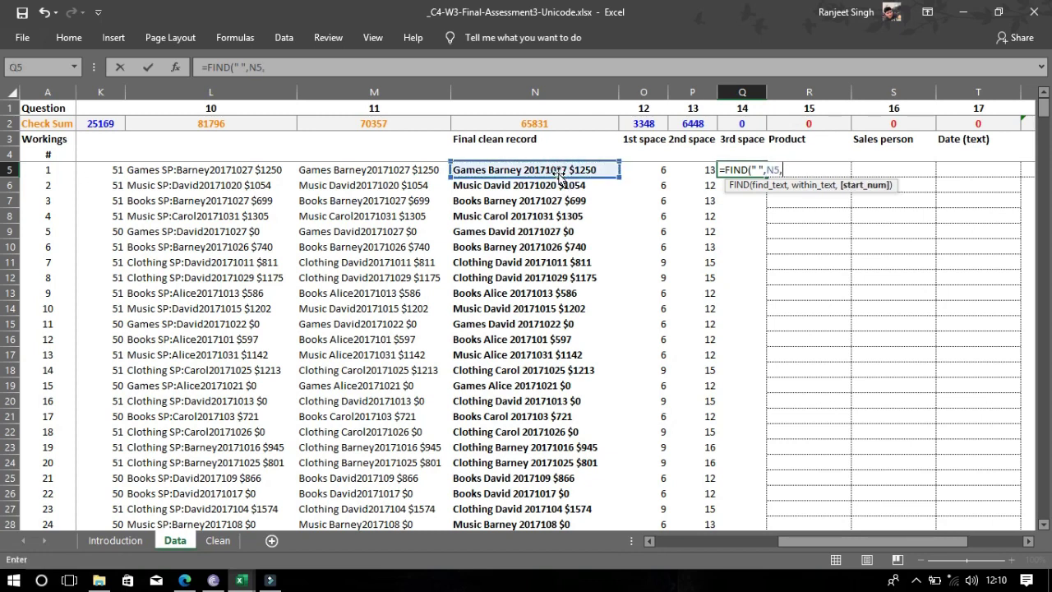
- Nest a second FIND for " " within N5 as the start position of the Q5 formula
type("find")
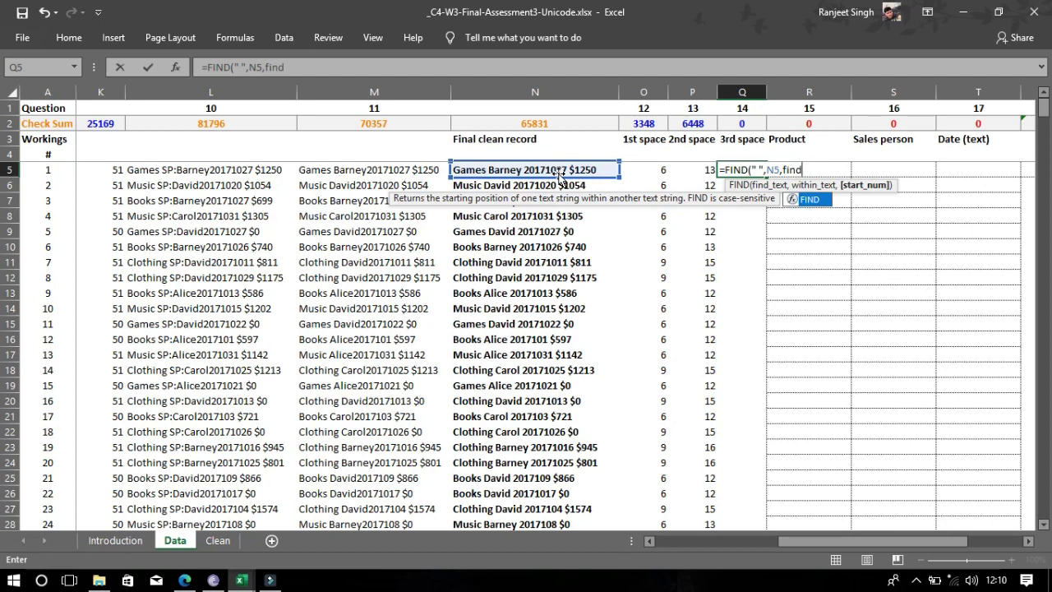
key("Tab")
type("\" \",")
left_click(553, 171)
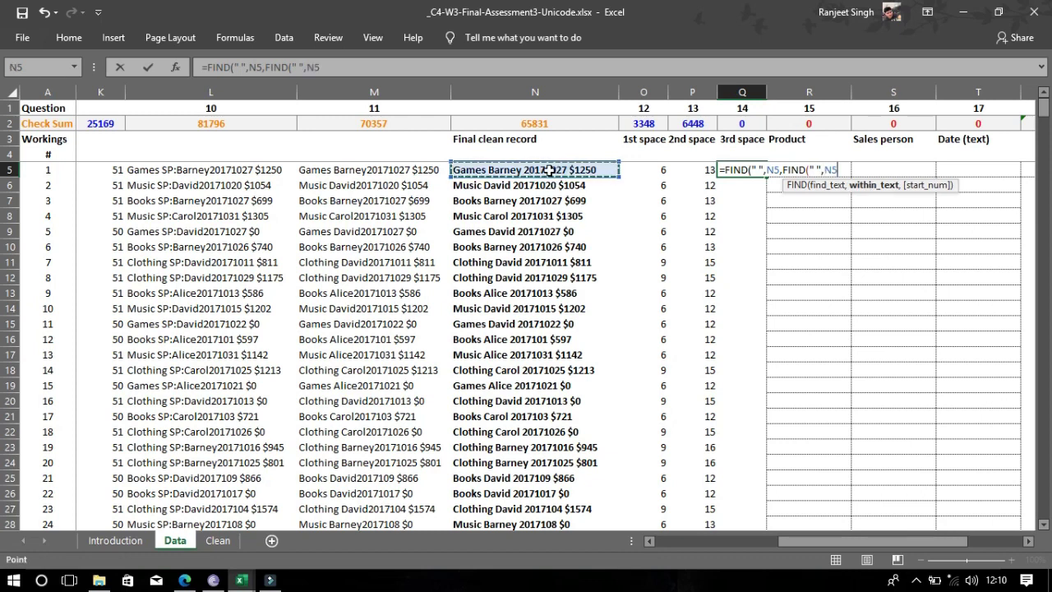
type(",")
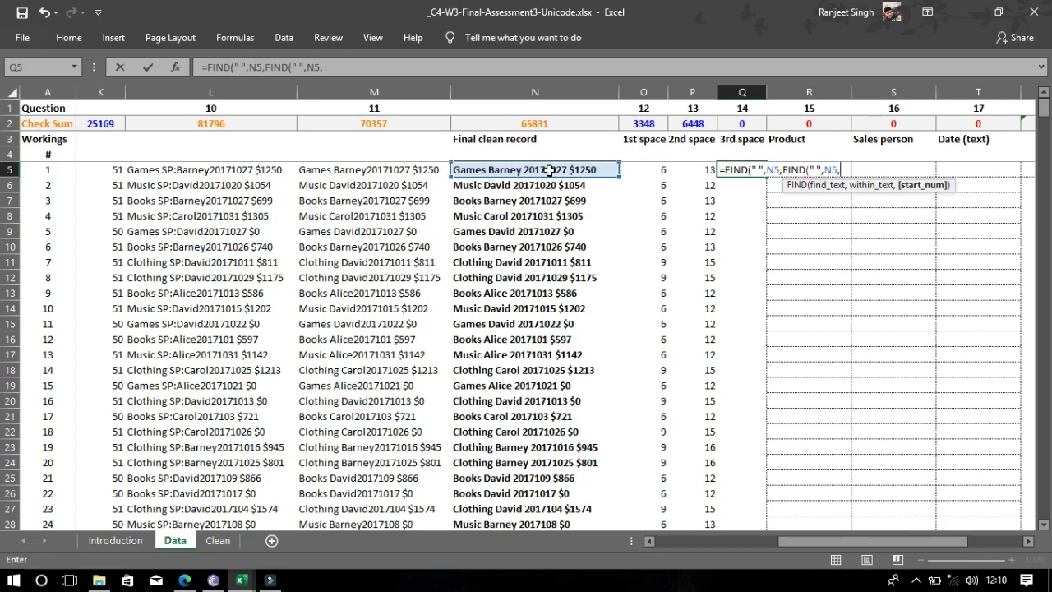
- Complete the Q5 formula as =FIND(" ",N5,FIND(" ",N5,FIND(" ",N5)+1)+1), accepting the proposed typo correction
type("fi")
key("Down")
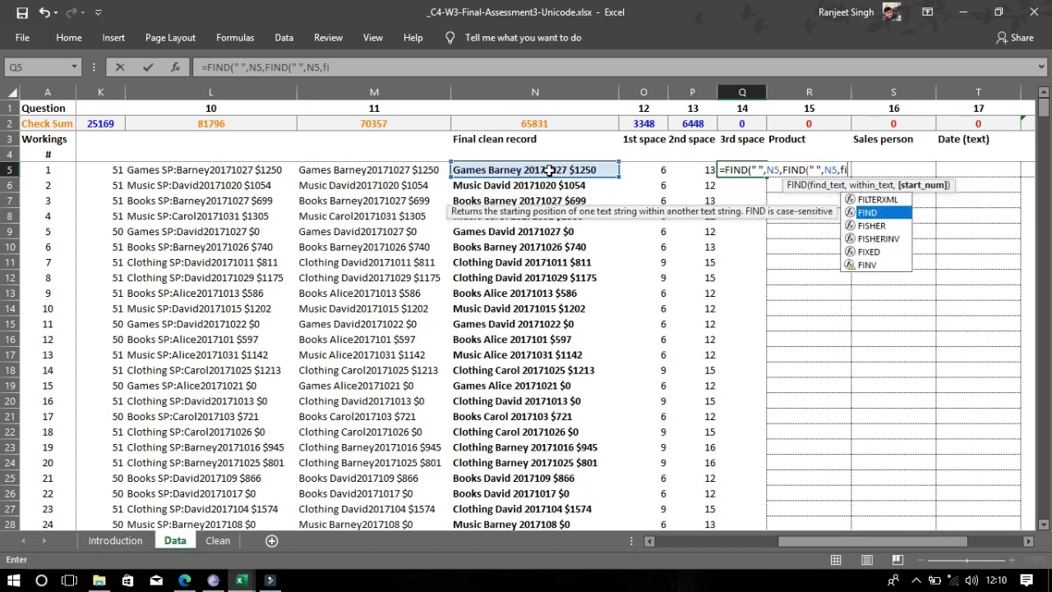
key("Tab")
type("\" \",")
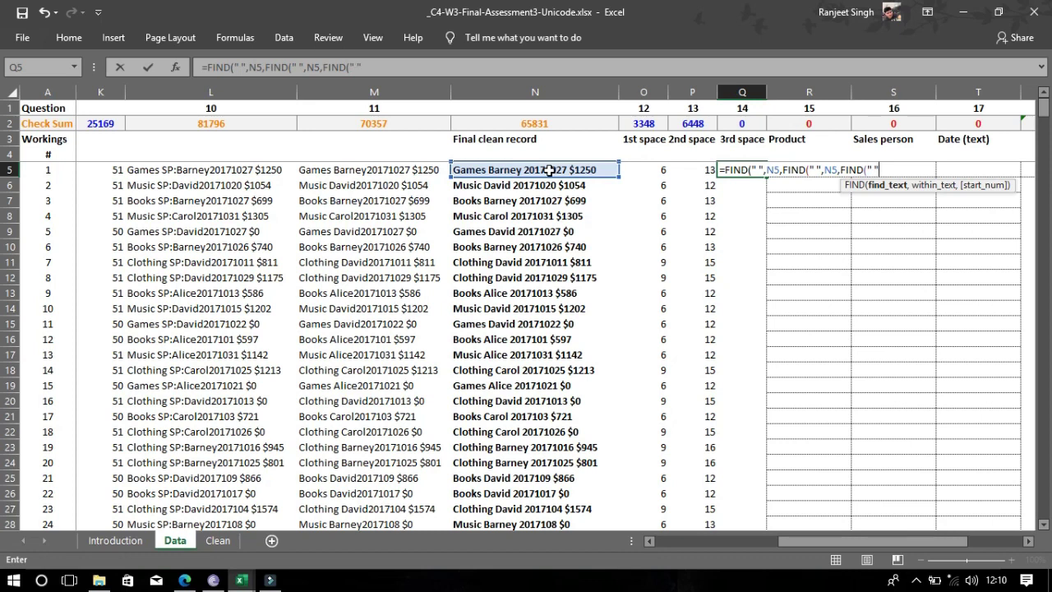
left_click(549, 170)
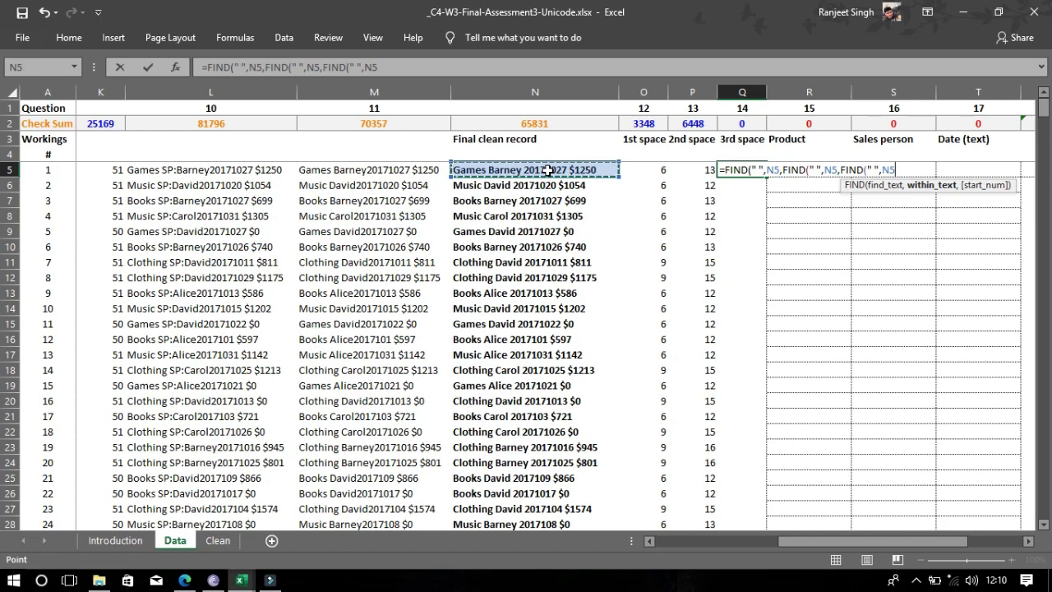
type(")")
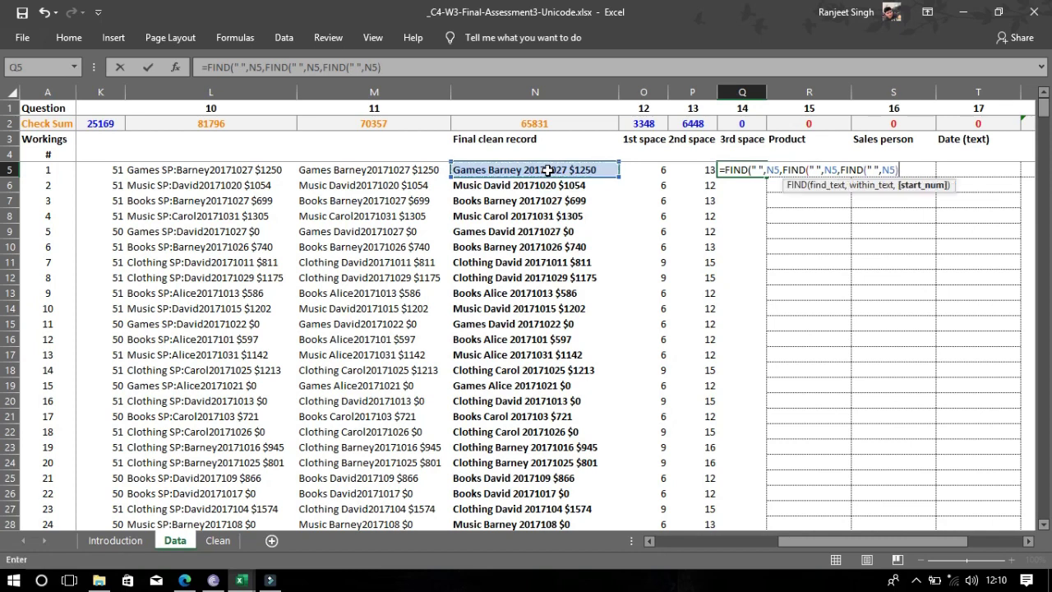
type("+1)")
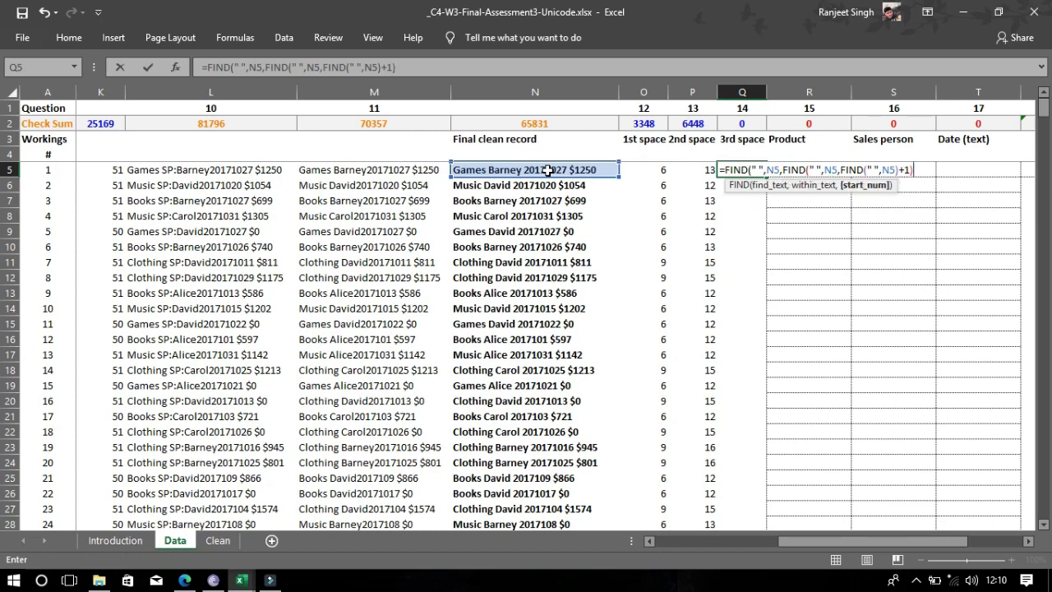
type("+1)")
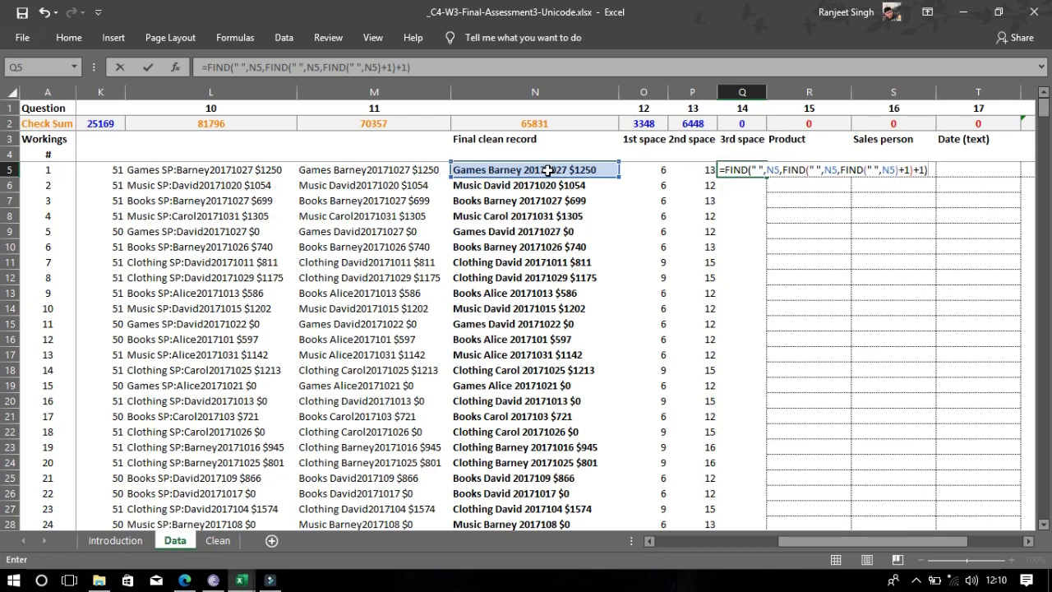
type(")")
key("Return")
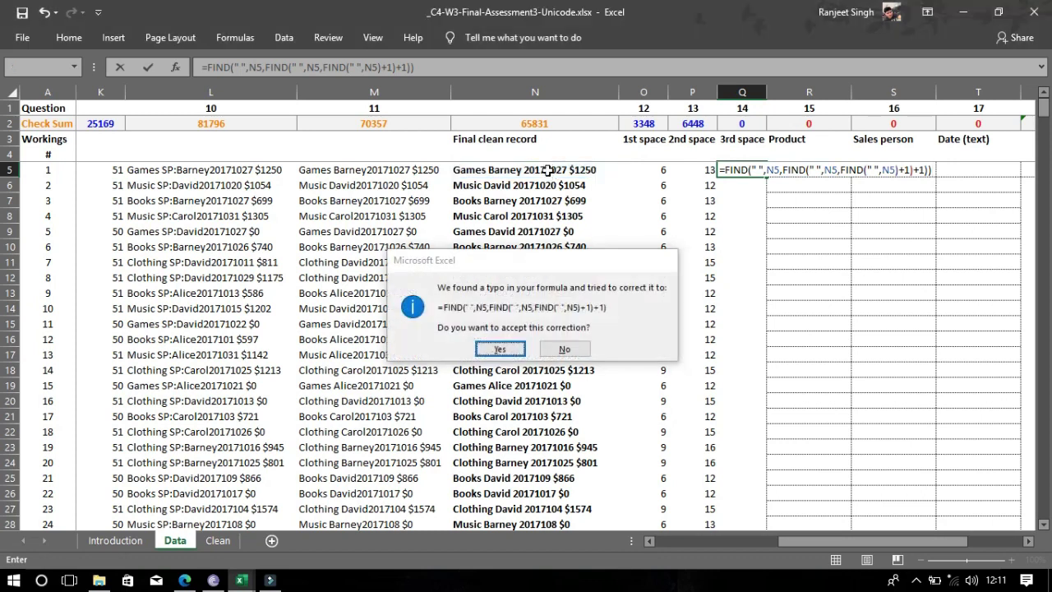
key("Return")
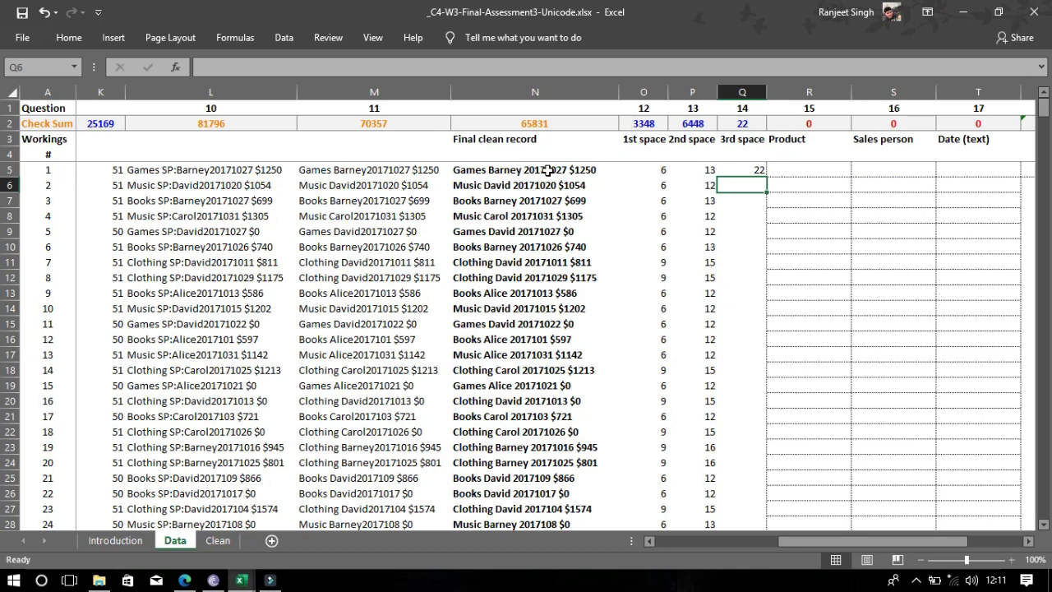
- Fill the nested FIND formula in Q5 down the 3rd space column for all records
left_click(738, 169)
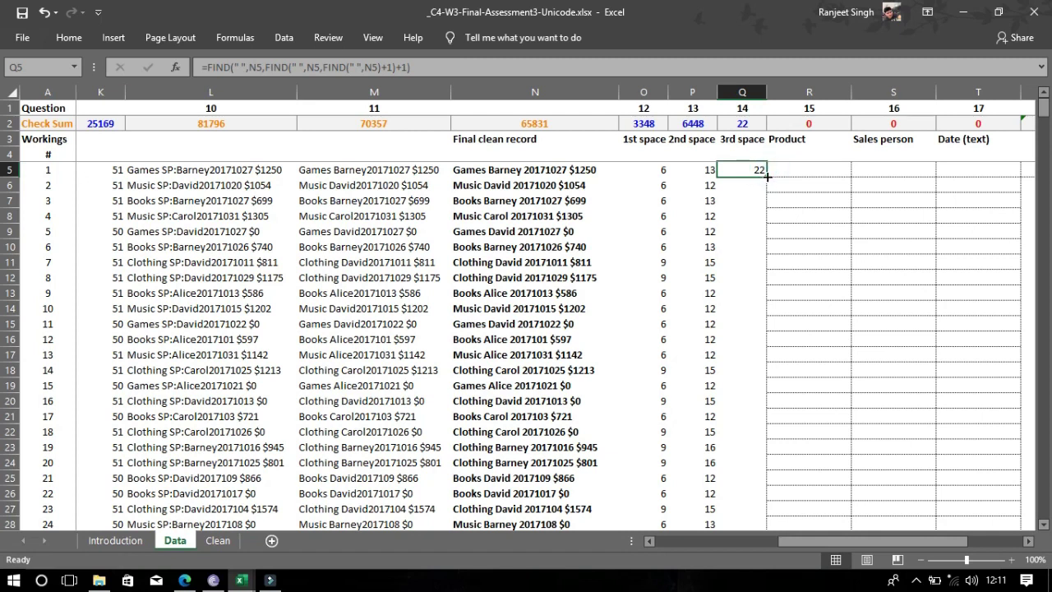
double_click(767, 176)
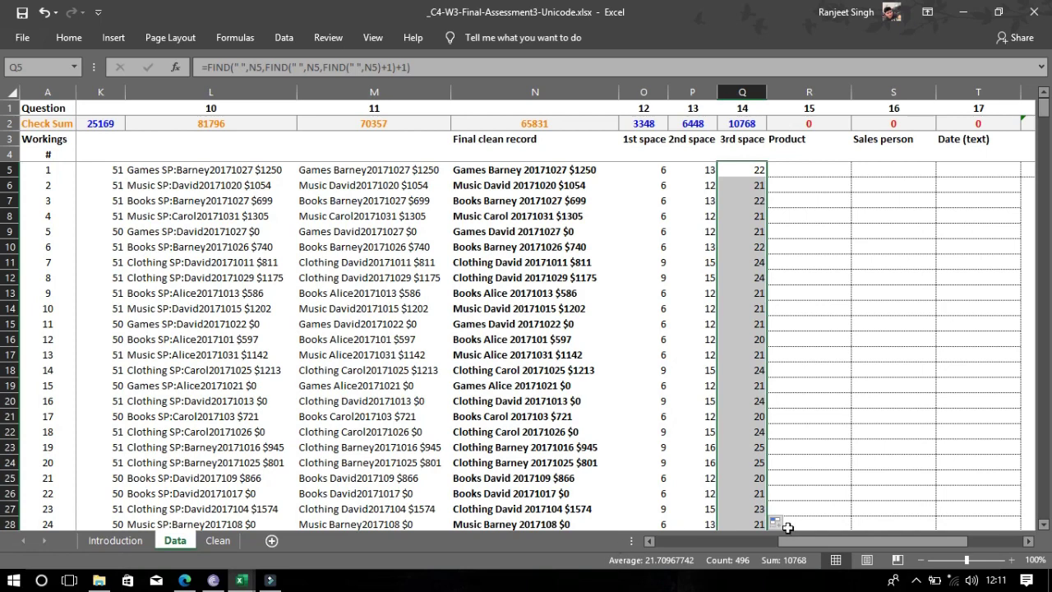
mouse_move(797, 536)
left_mouse_down()
mouse_move(814, 539)
mouse_move(795, 541)
left_mouse_up()
- Start a LEFT formula in cell R5 of the Product column with the final clean record in N5 as its text
left_click(811, 168)
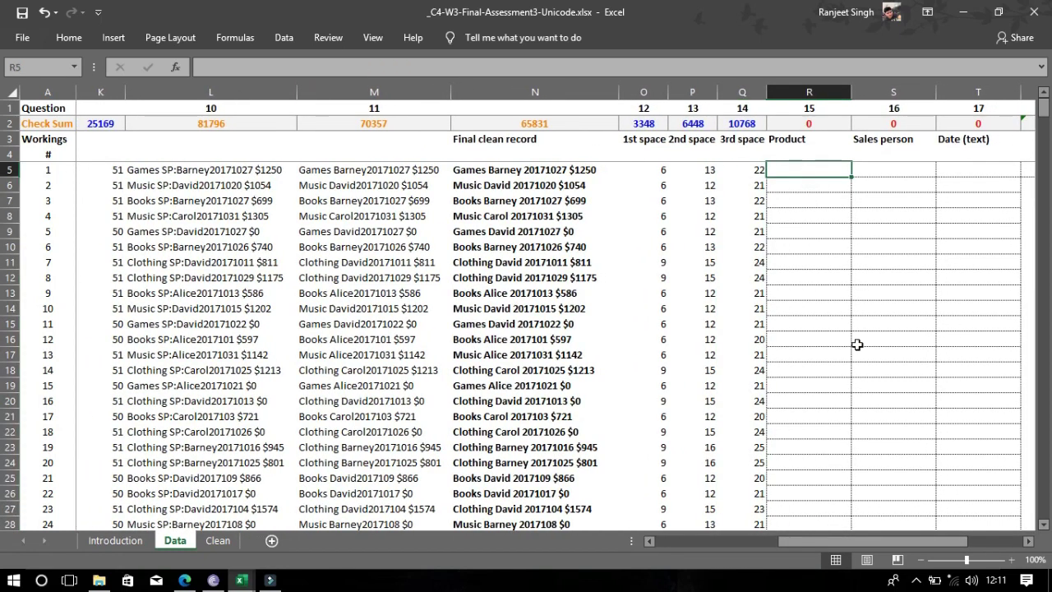
mouse_move(844, 542)
left_mouse_down()
mouse_move(797, 546)
mouse_move(906, 542)
mouse_move(839, 542)
left_mouse_up()
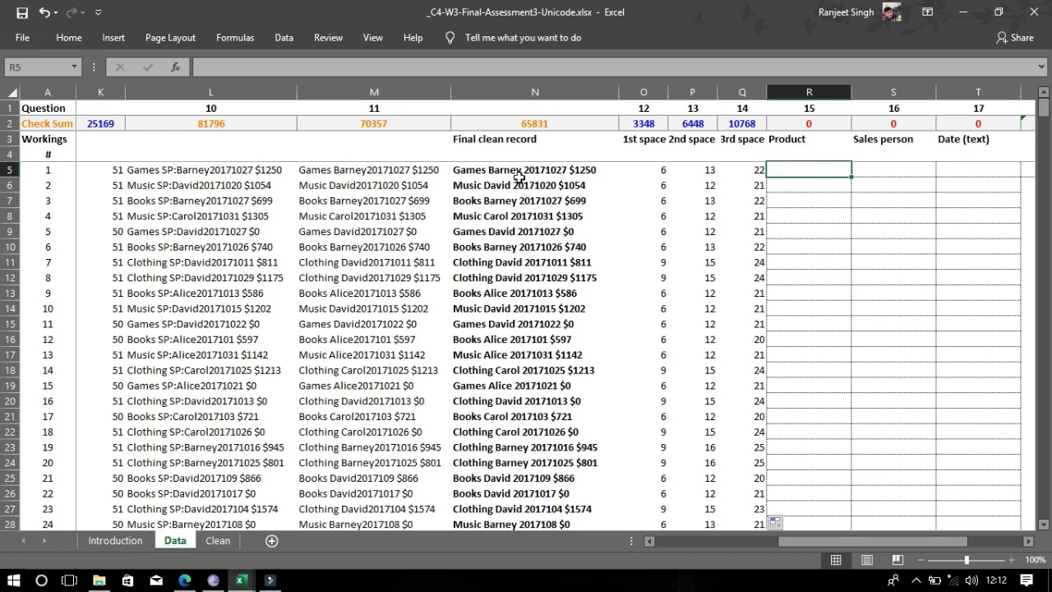
left_click(487, 170)
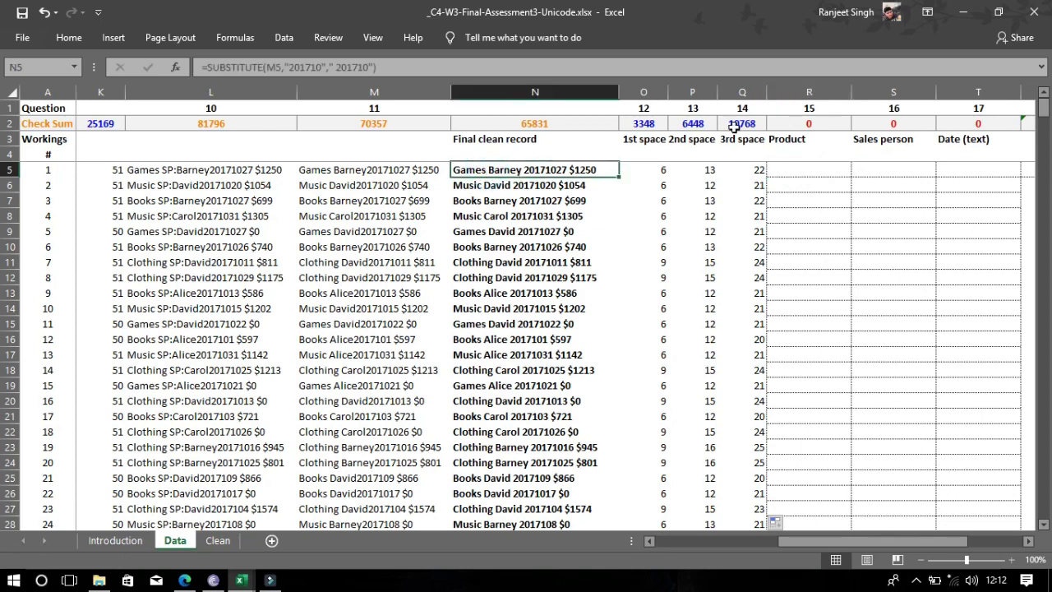
left_click(794, 172)
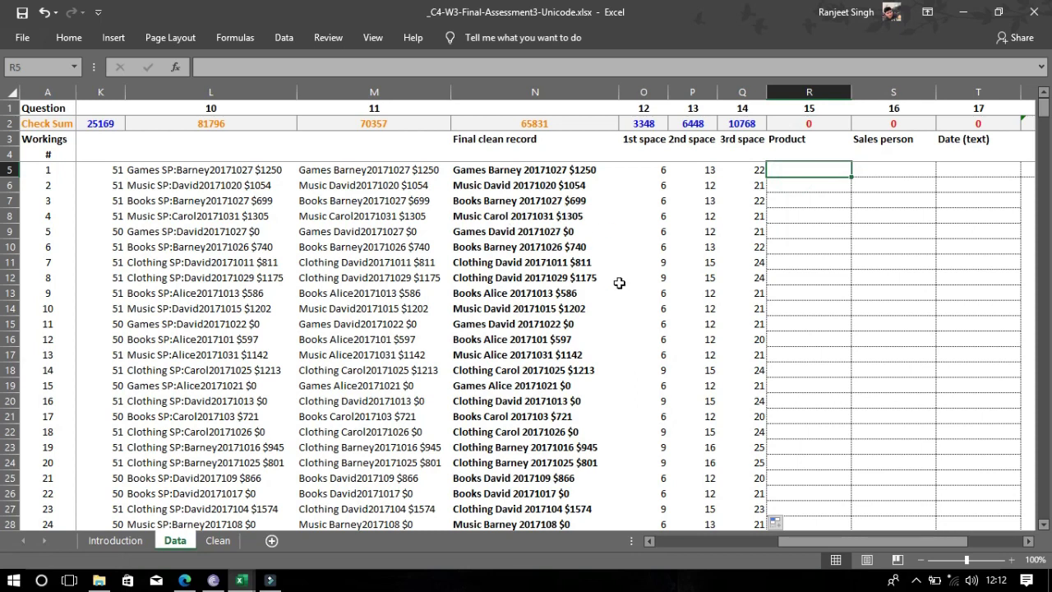
type("=")
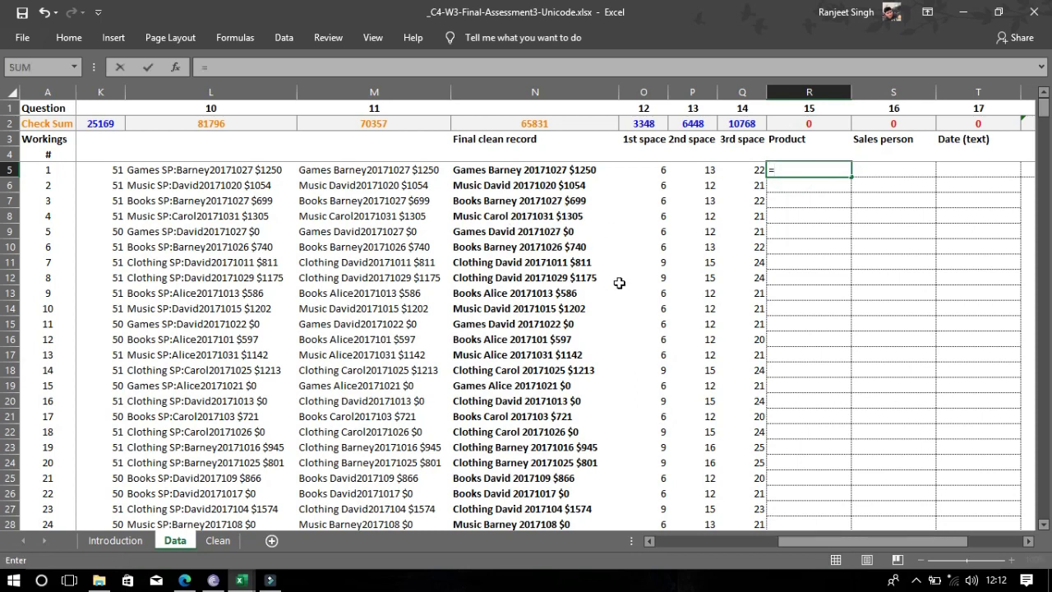
type("lef")
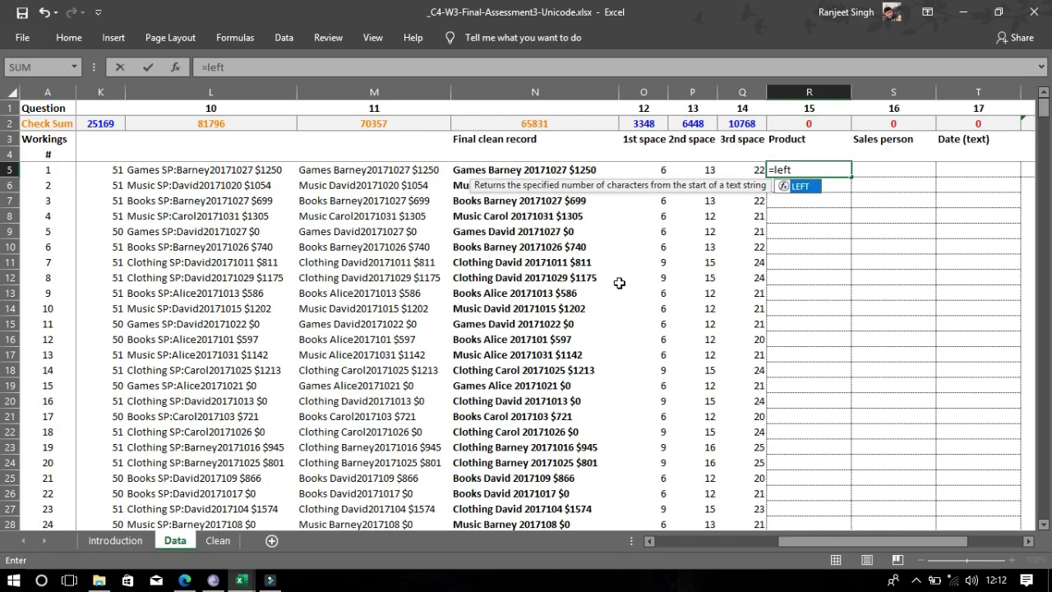
type("t")
key("Tab")
left_click(520, 174)
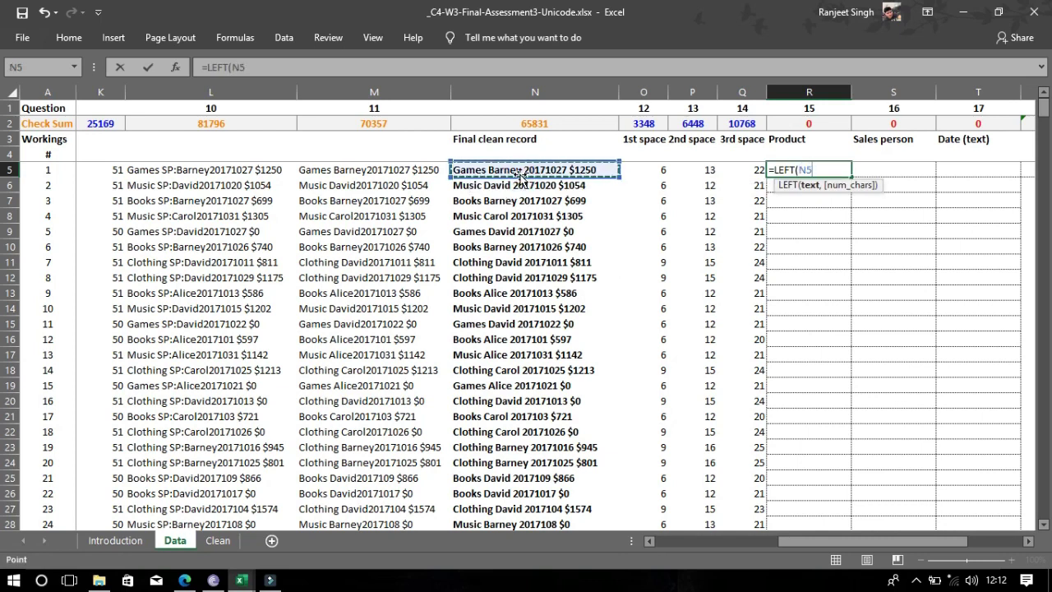
type(",")
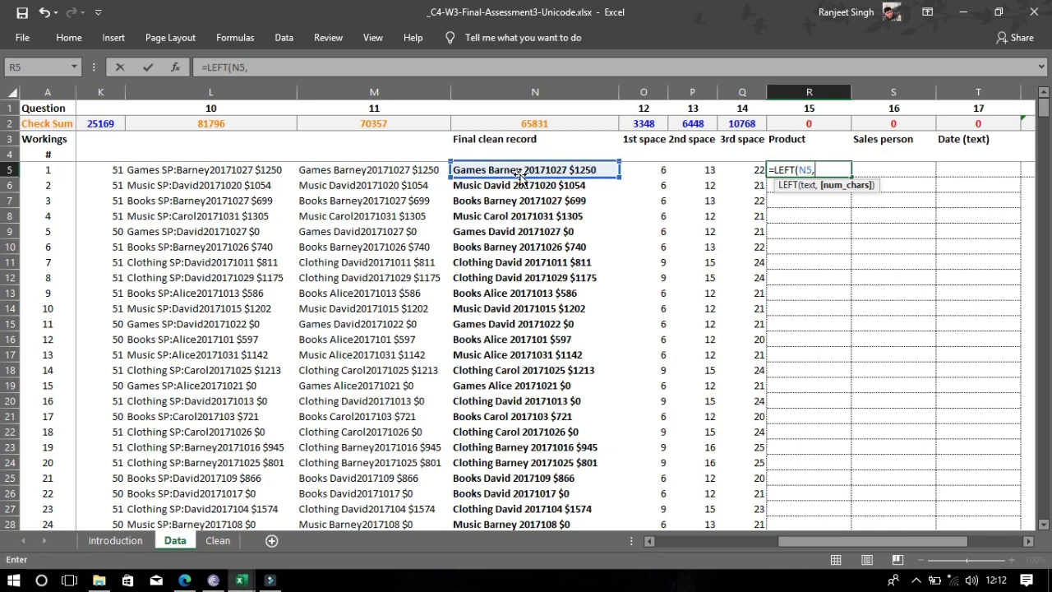
- Complete the R5 formula with O5-1 as its number of characters and fill it down the Product column for all records
left_click(655, 171)
type("-")
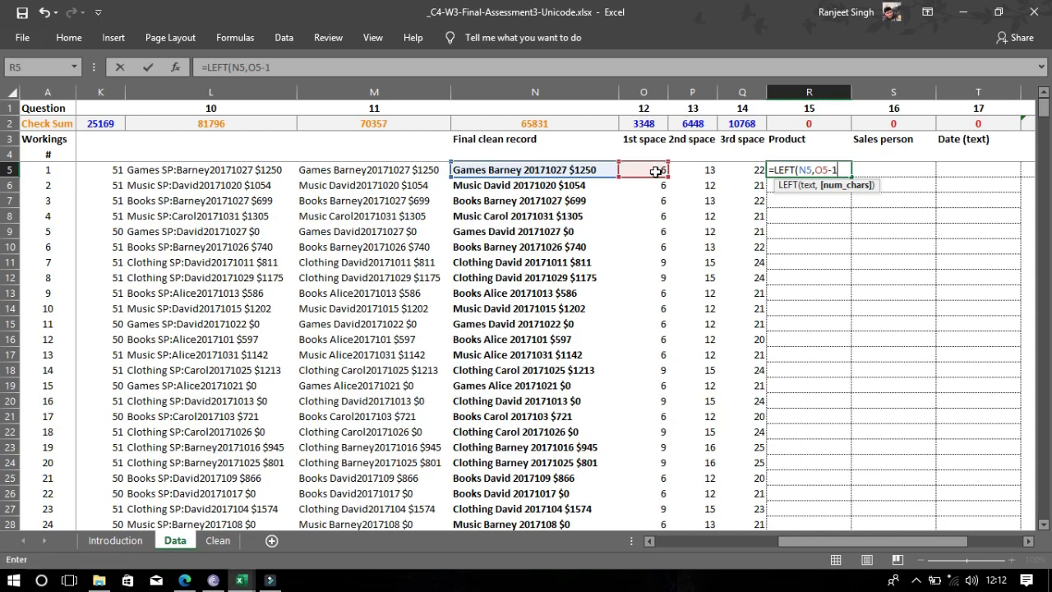
type("1)")
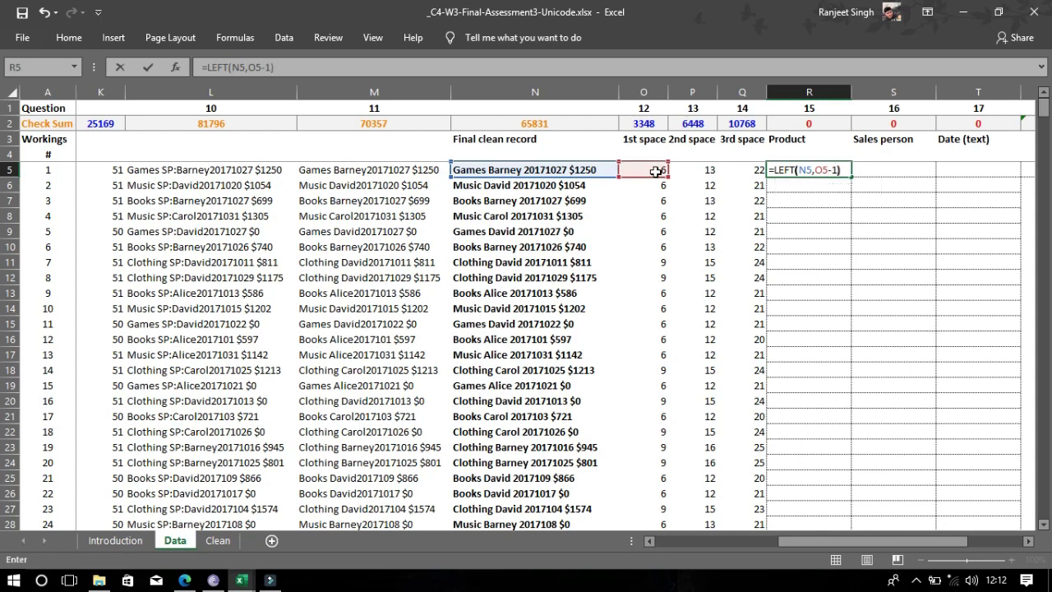
key("Return")
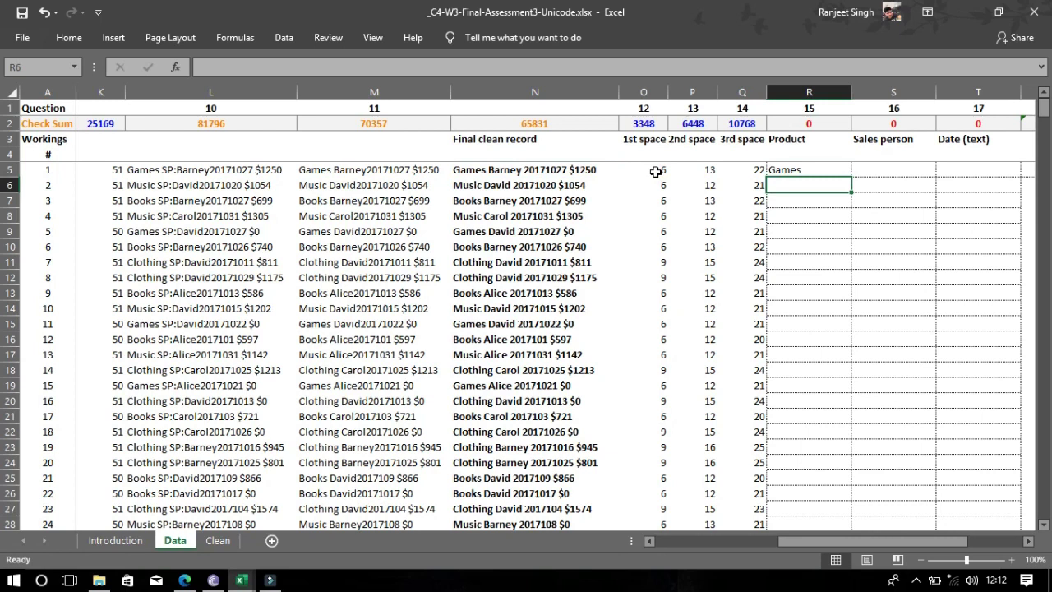
left_click(833, 169)
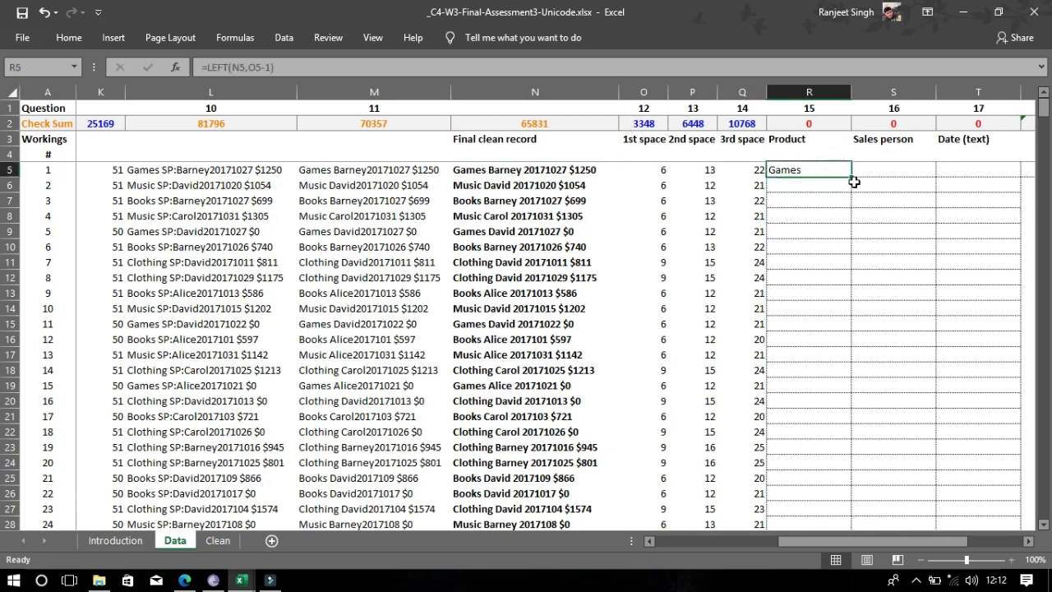
double_click(852, 177)
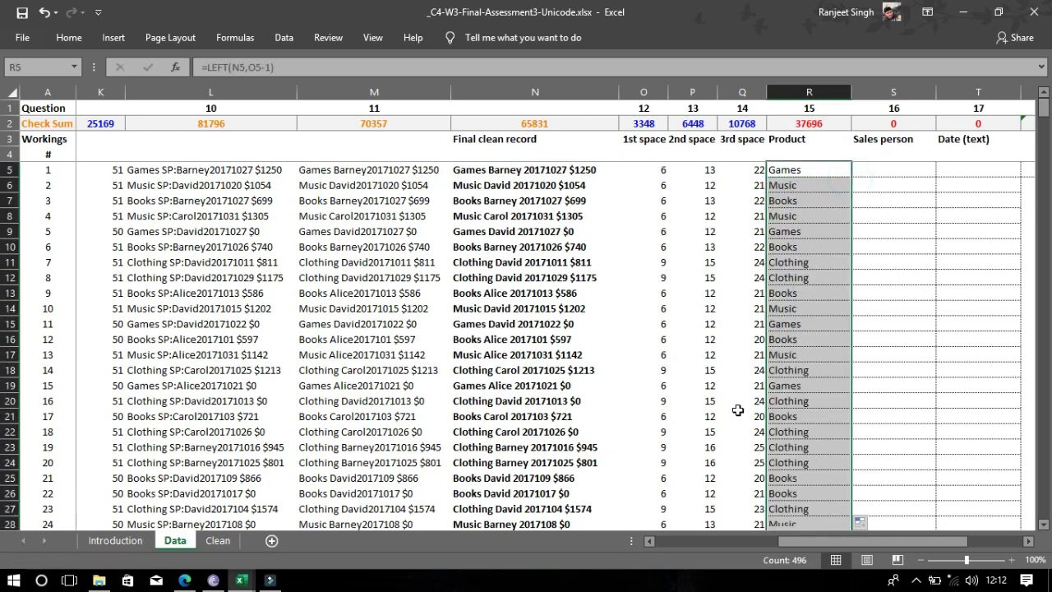
left_click_drag(818, 536, 856, 543)
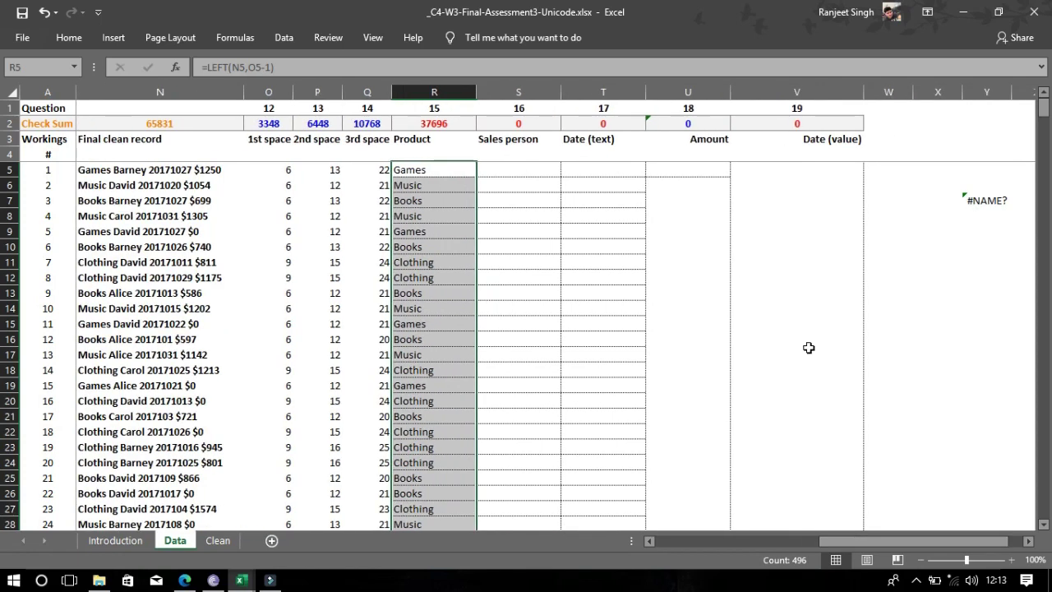
left_click_drag(891, 535, 835, 543)
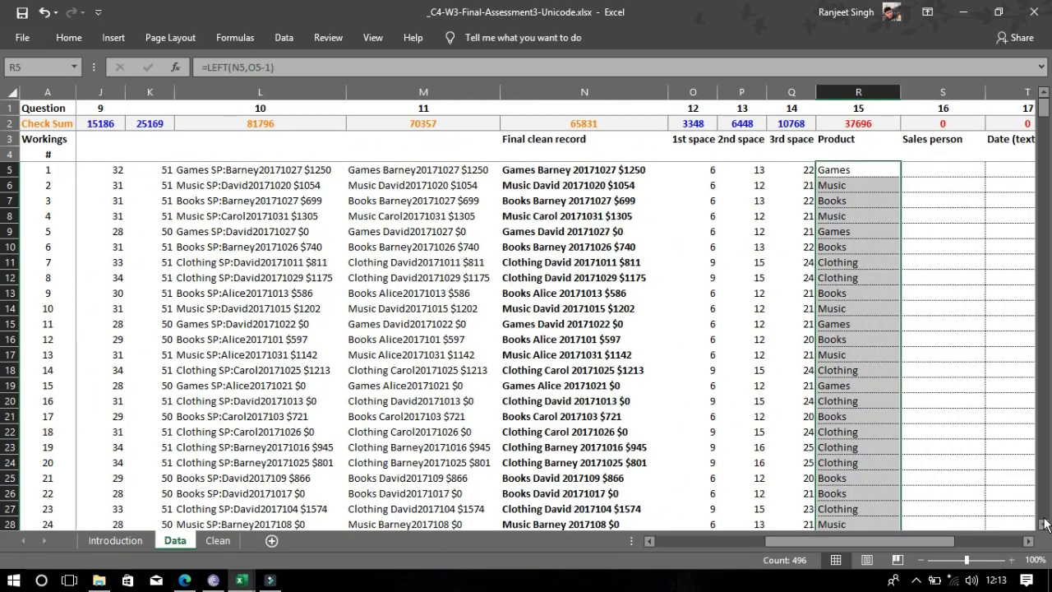
left_click(942, 431)
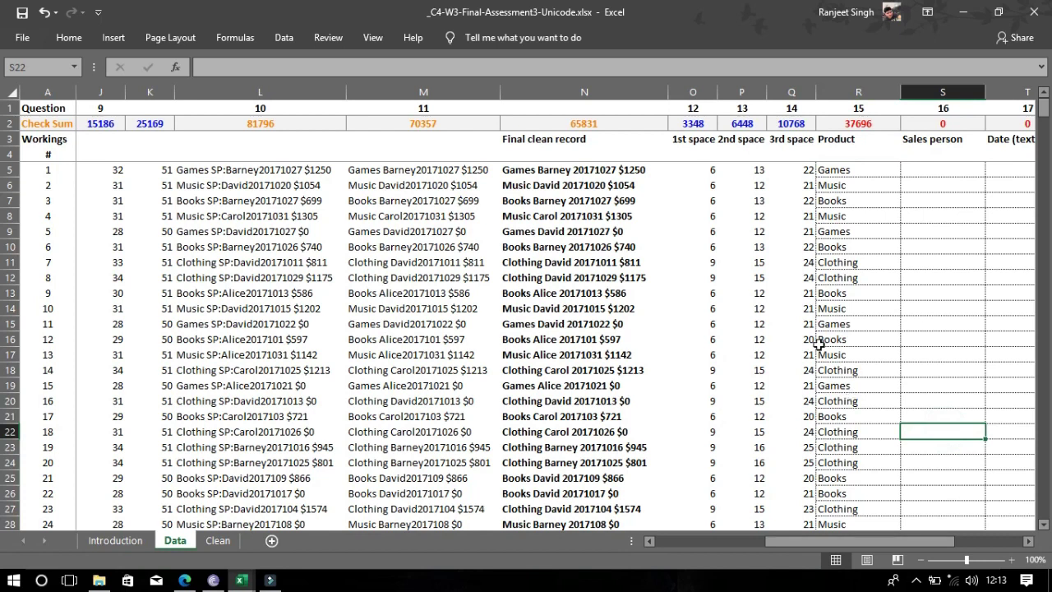
left_click(787, 201)
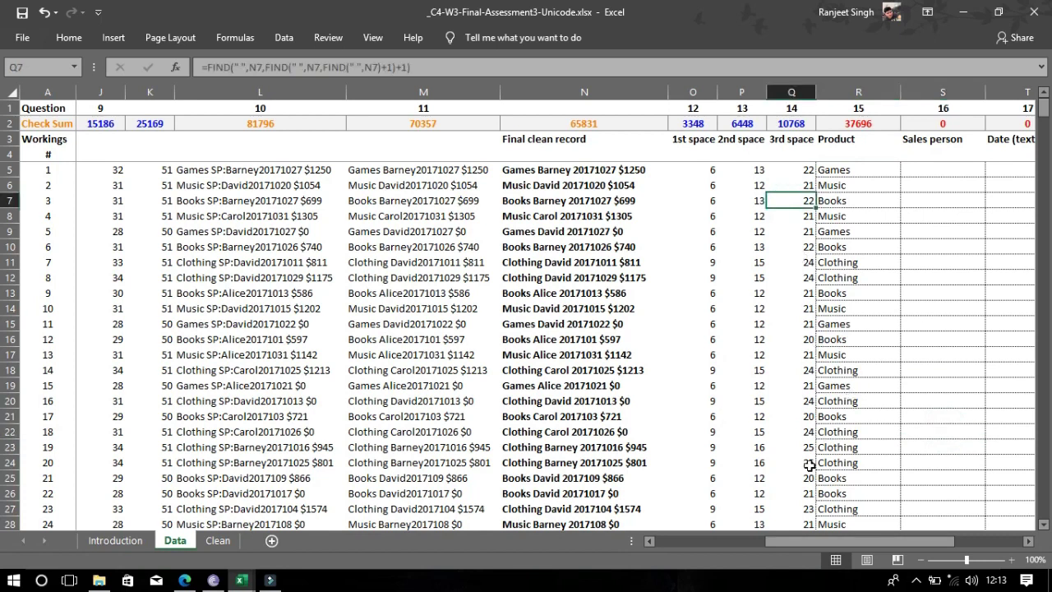
mouse_move(818, 542)
left_mouse_down()
mouse_move(841, 543)
mouse_move(830, 555)
mouse_move(822, 542)
left_mouse_up()
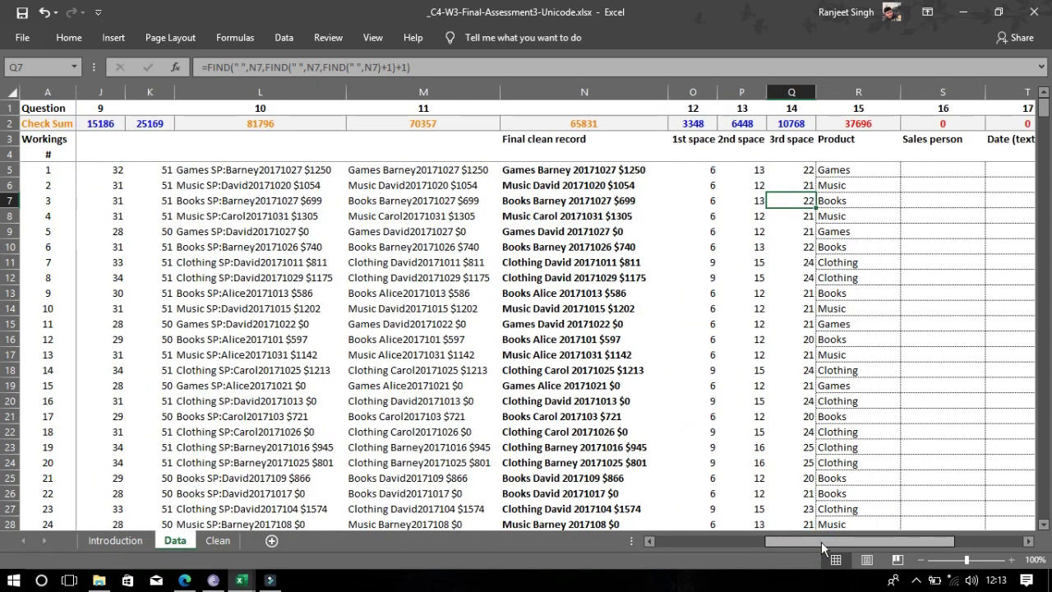
key("XF86AudioLowerVolume")
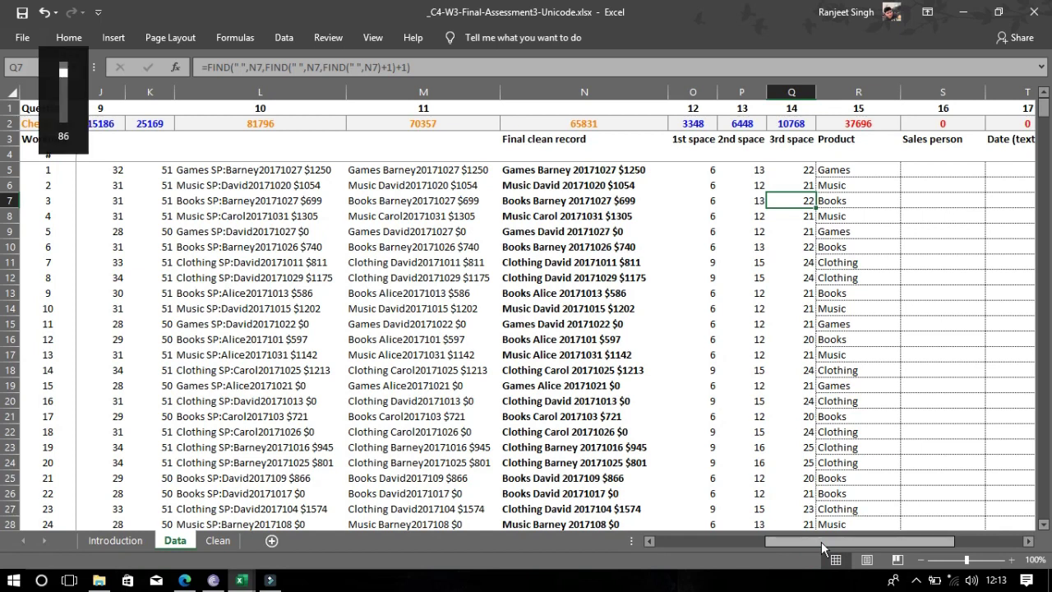